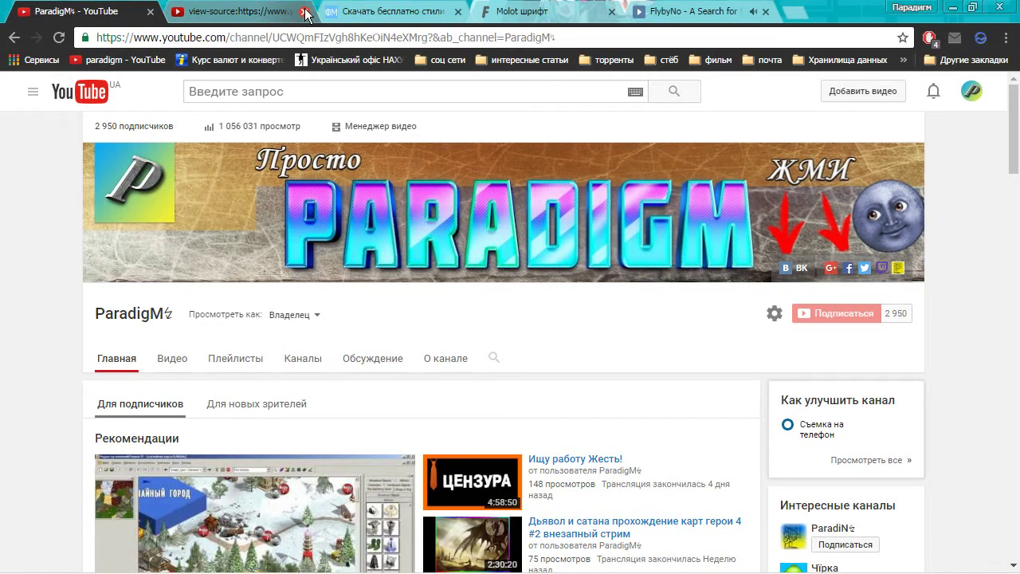
- Close the view-source page and look through the free Photoshop styles on photoshop-master.ru
{"action": "left_click", "coordinate": [305, 12]}
{"action": "left_click", "coordinate": [232, 12]}
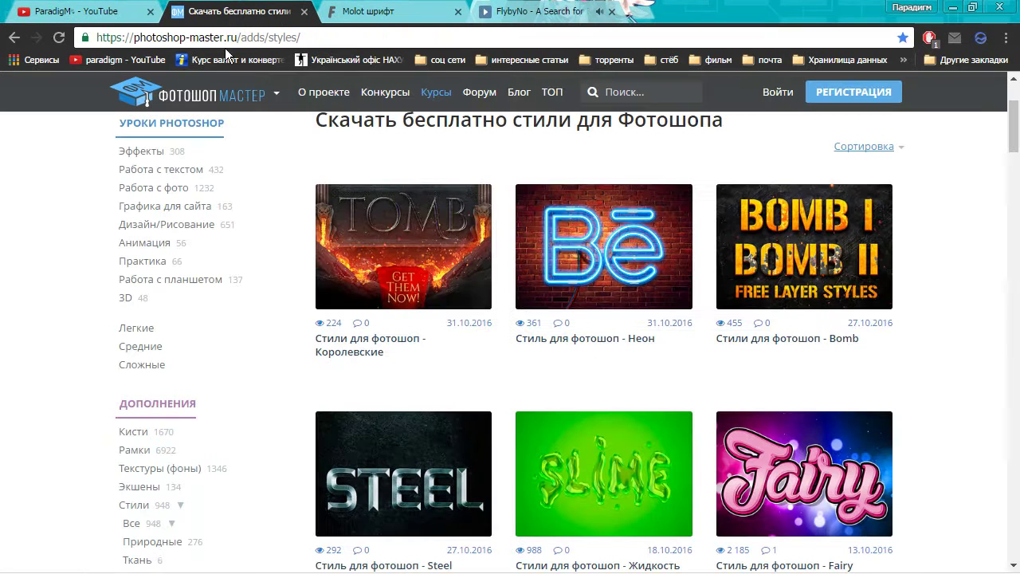
{"action": "scroll", "coordinate": [272, 192], "scroll_direction": "up", "scroll_amount": 2}
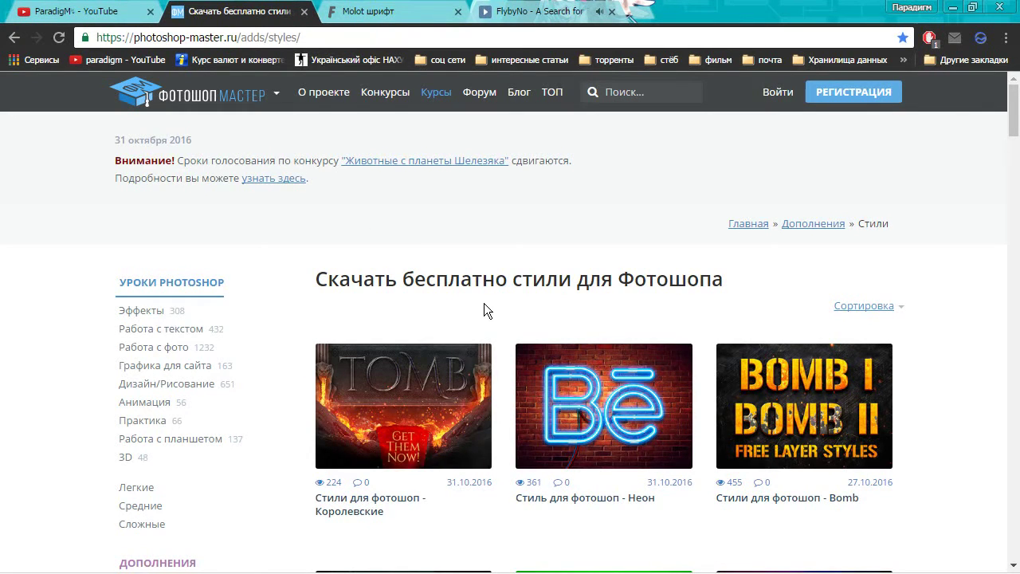
{"action": "scroll", "coordinate": [590, 315], "scroll_direction": "down", "scroll_amount": 3}
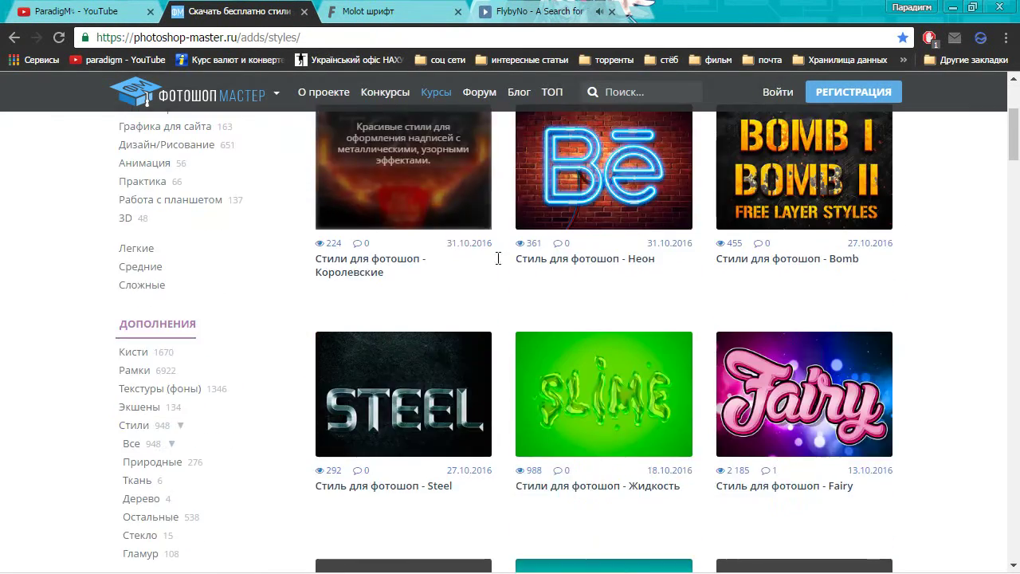
{"action": "scroll", "coordinate": [590, 316], "scroll_direction": "up", "scroll_amount": 2}
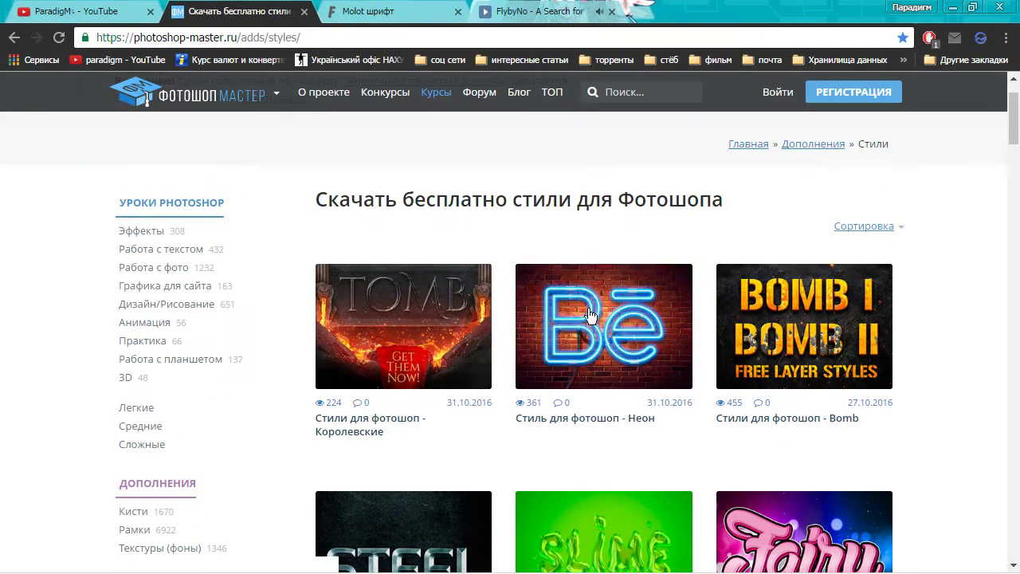
- Try to download the neon style "Стиль для фотошоп - Неон" from its page
{"action": "left_click", "coordinate": [613, 363]}
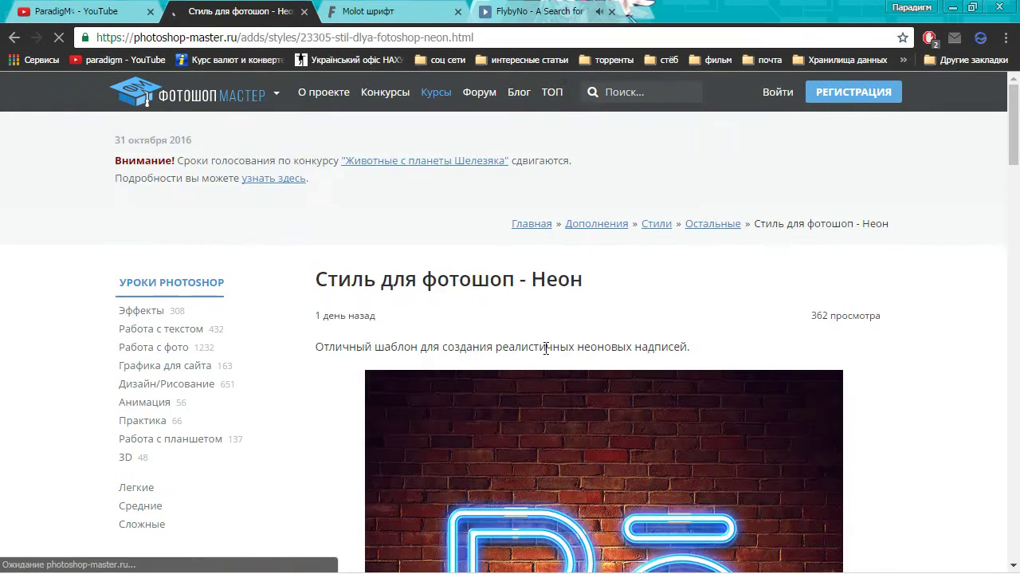
{"action": "scroll", "coordinate": [615, 315], "scroll_direction": "down", "scroll_amount": 5}
{"action": "scroll", "coordinate": [615, 314], "scroll_direction": "down", "scroll_amount": 12}
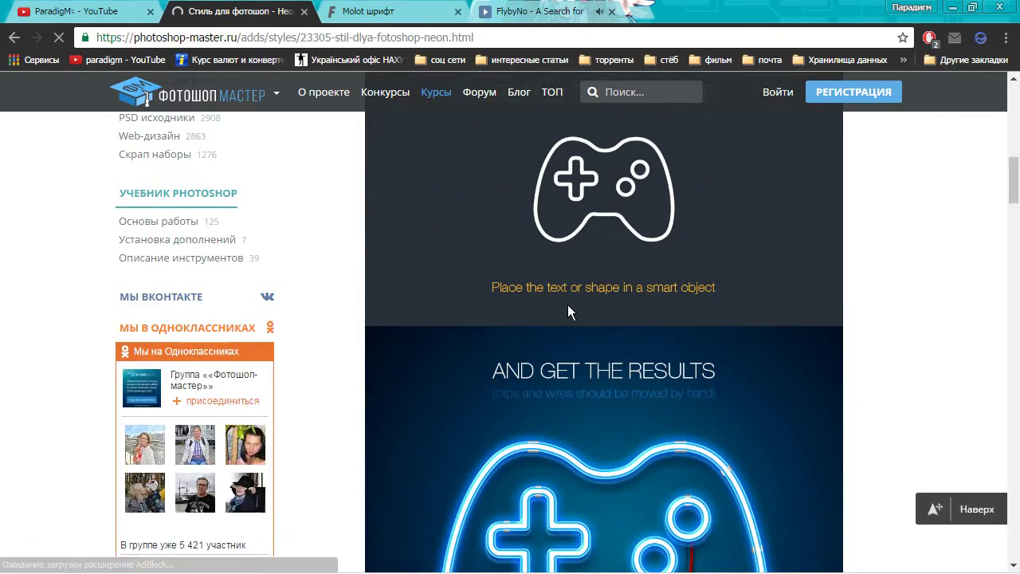
{"action": "scroll", "coordinate": [568, 304], "scroll_direction": "down", "scroll_amount": 8}
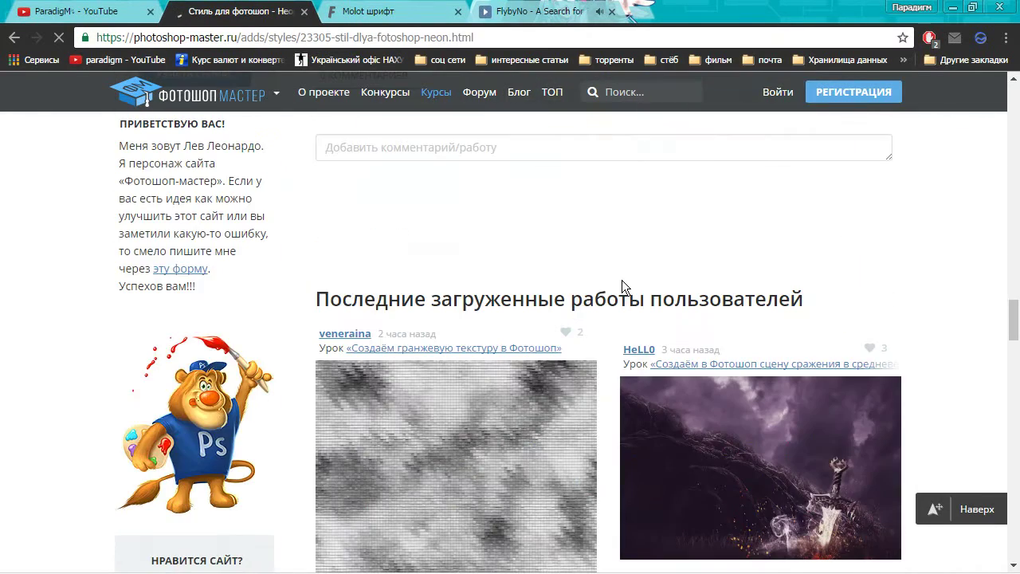
{"action": "scroll", "coordinate": [614, 284], "scroll_direction": "up", "scroll_amount": 3}
{"action": "left_click", "coordinate": [527, 235]}
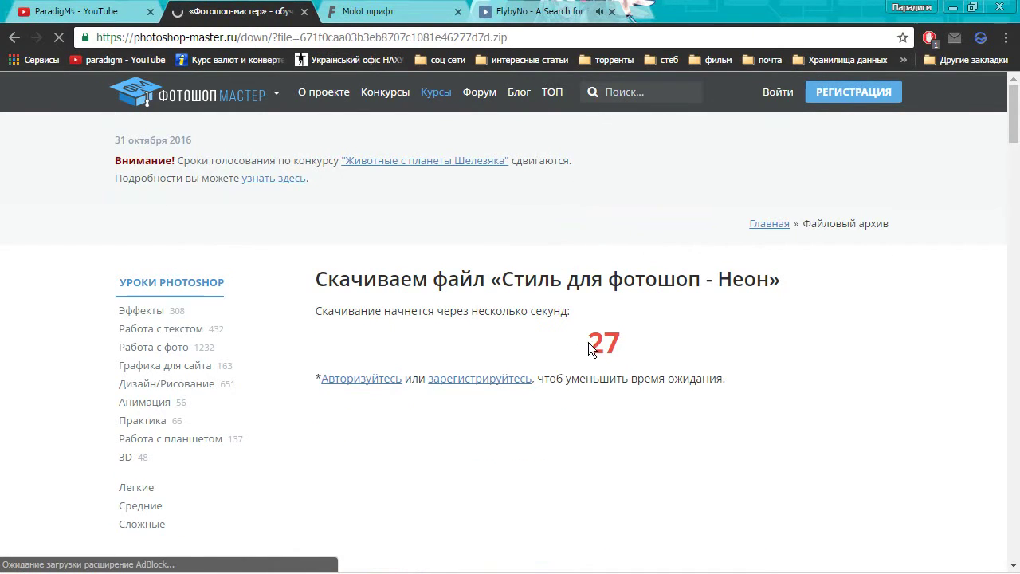
{"action": "left_click", "coordinate": [304, 11]}
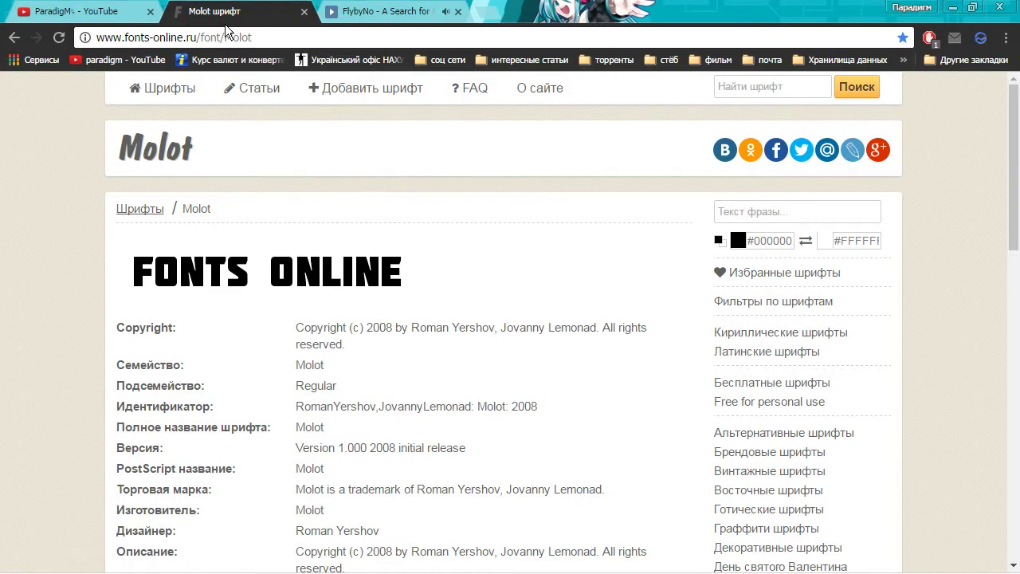
- Minimize the browser and move the archive "Стиль для фотошопа - Блеск.zip" beside 8232.otf on the desktop
{"action": "left_click_drag", "start_coordinate": [648, 20], "coordinate": [650, 128]}
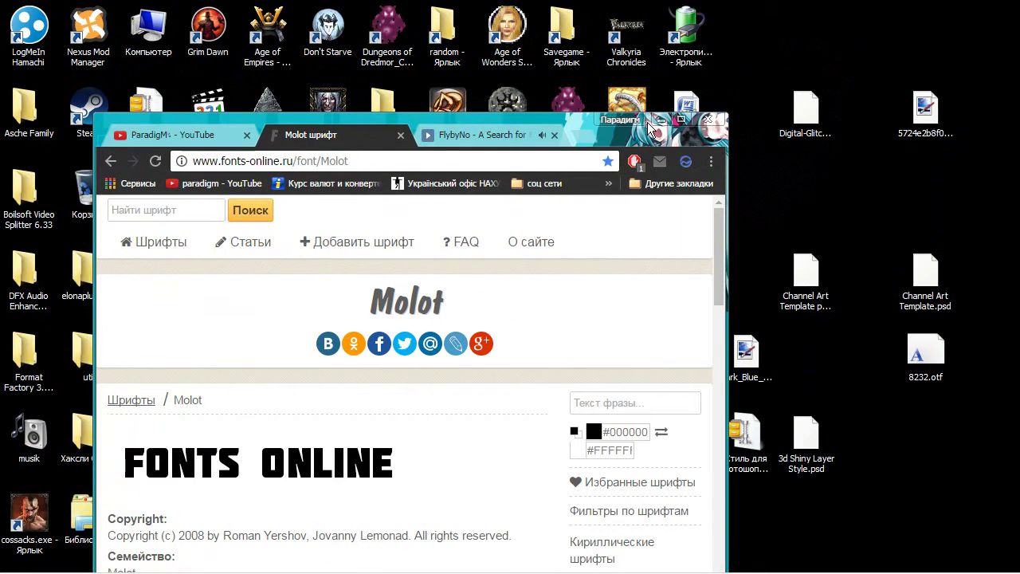
{"action": "left_click", "coordinate": [661, 120]}
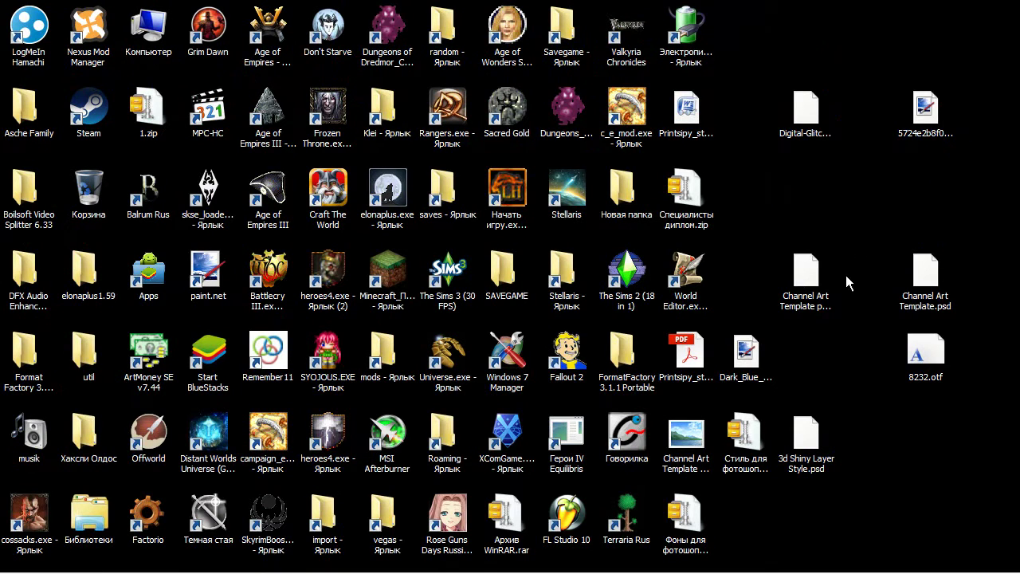
{"action": "left_click", "coordinate": [910, 368]}
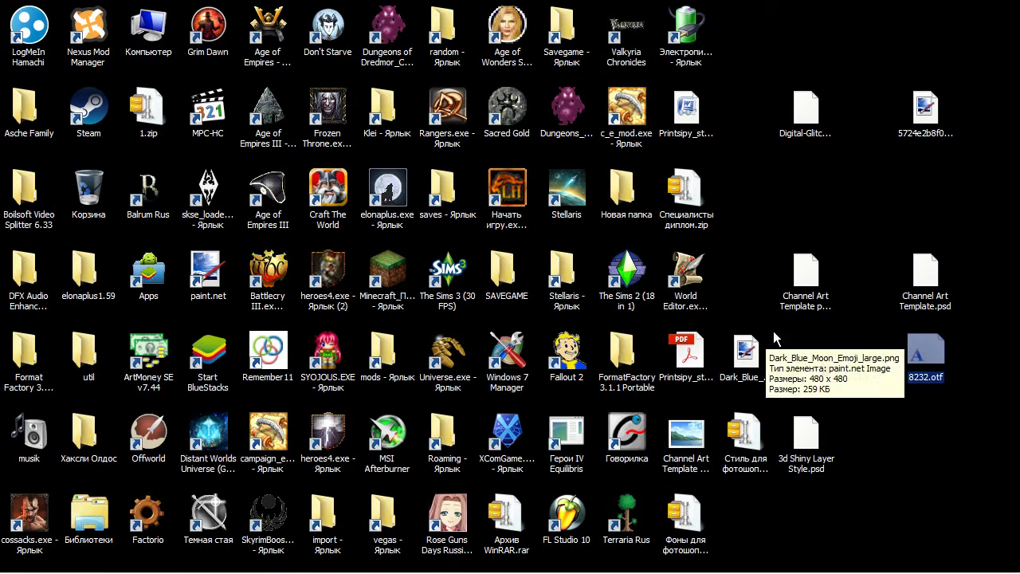
{"action": "left_click", "coordinate": [740, 446]}
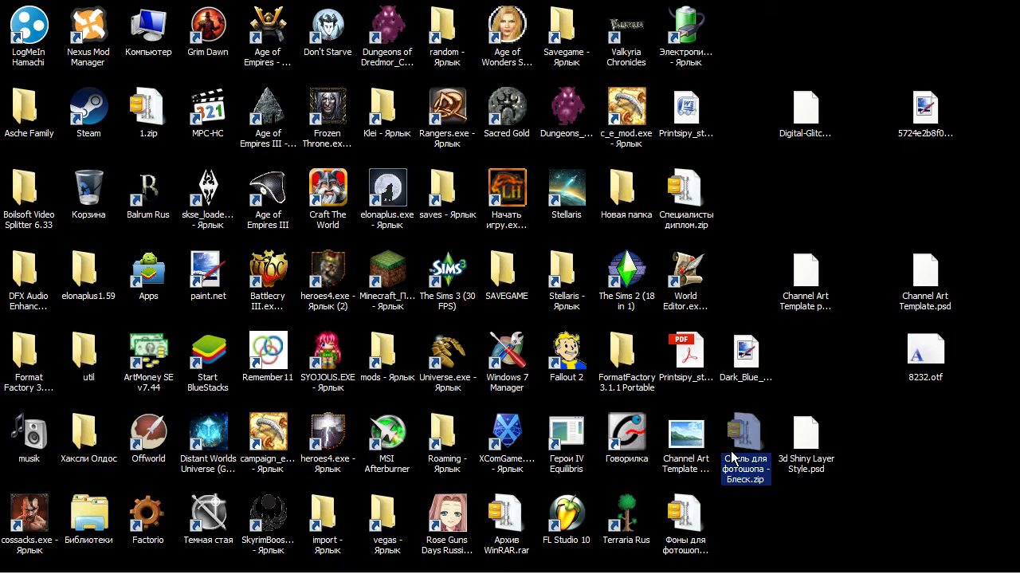
{"action": "left_click_drag", "start_coordinate": [741, 448], "coordinate": [860, 360]}
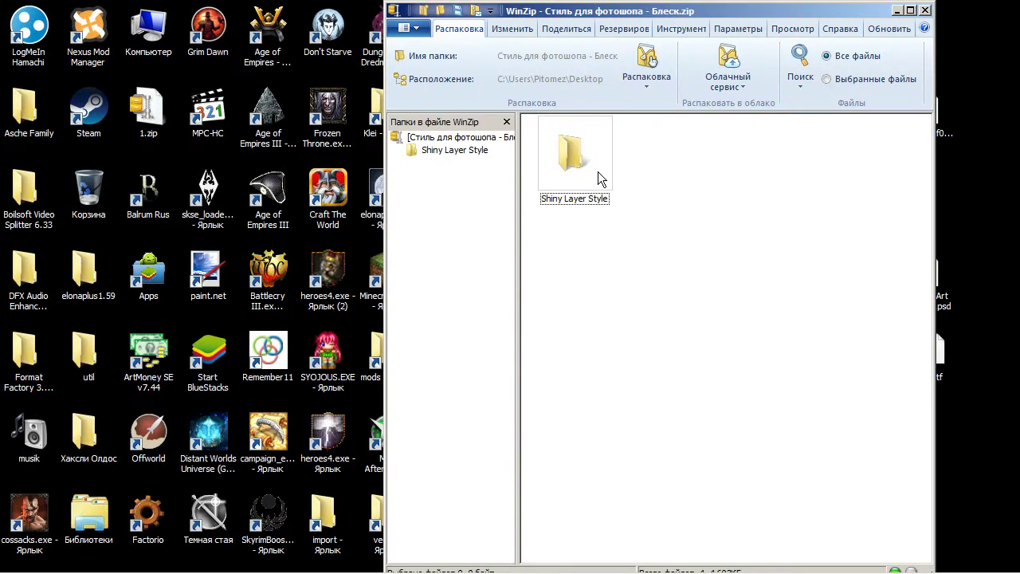
- Look inside the archive's nested Shiny Layer Style folders for 3d Shiny Layer Style.psd, and close the archive
{"action": "double_click", "coordinate": [588, 165]}
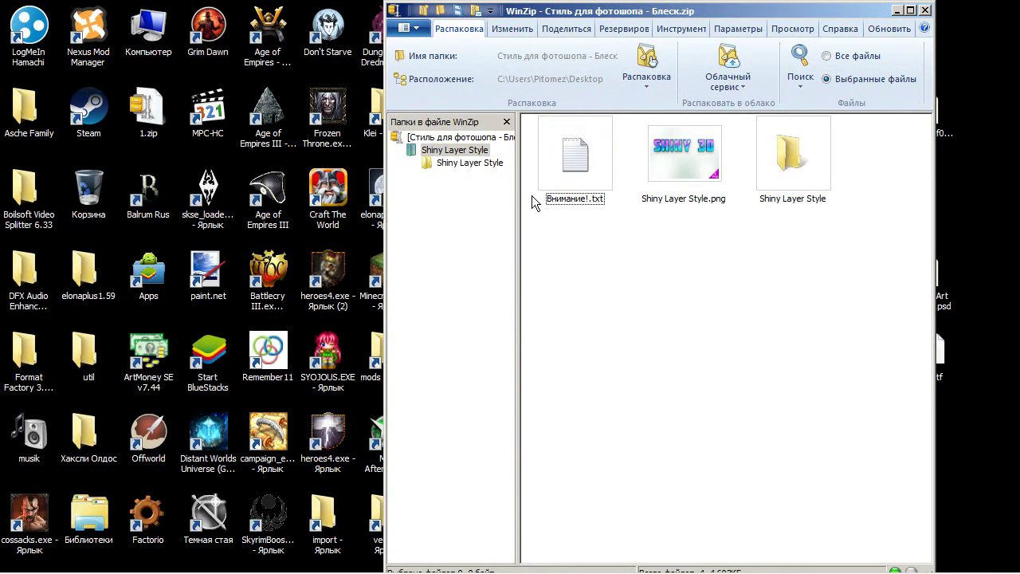
{"action": "double_click", "coordinate": [813, 167]}
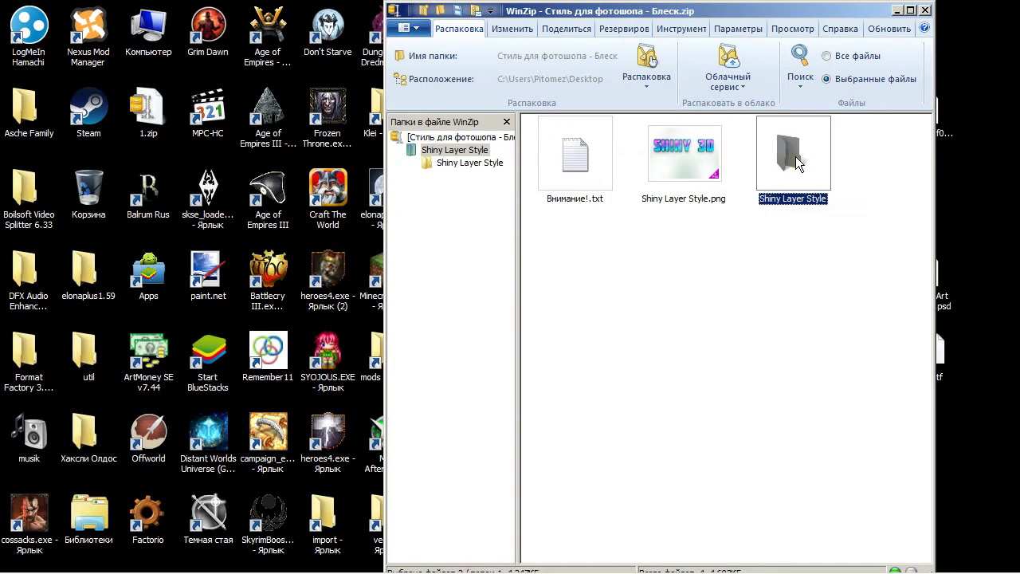
{"action": "left_click", "coordinate": [676, 167]}
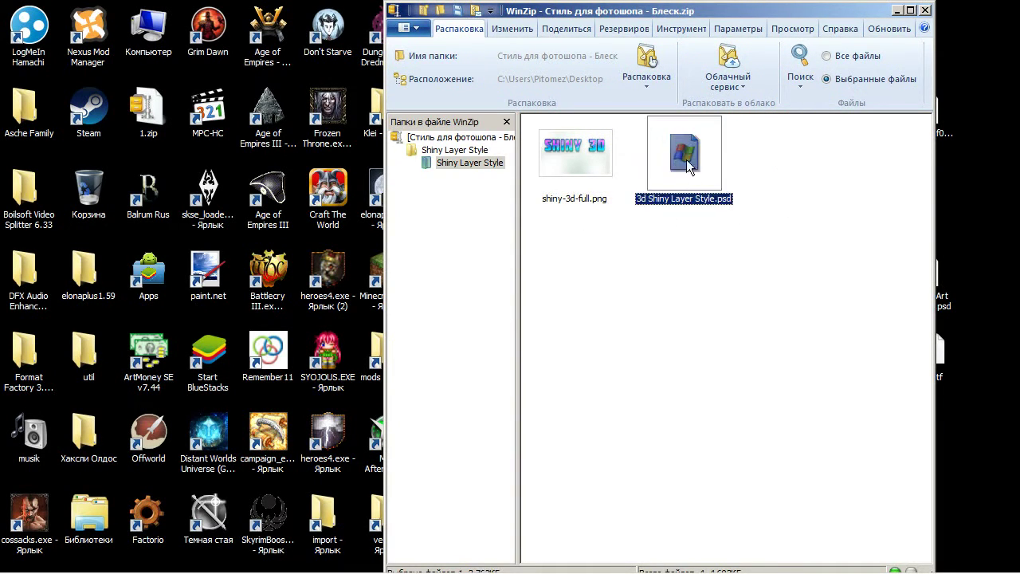
{"action": "left_click", "coordinate": [926, 11]}
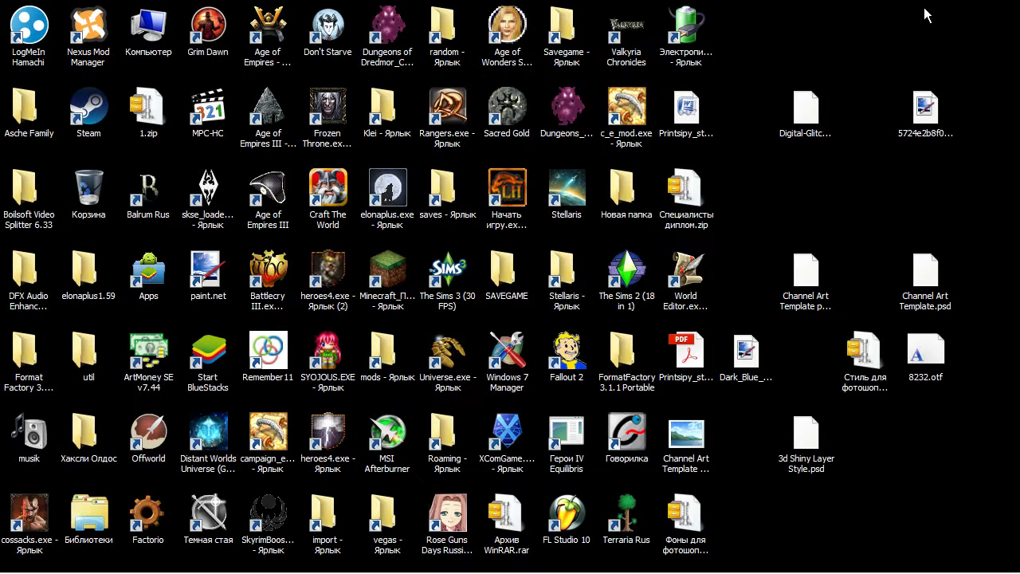
- Switch to Photoshop and move its window clear of the project files on the desktop
{"action": "left_click", "coordinate": [827, 275]}
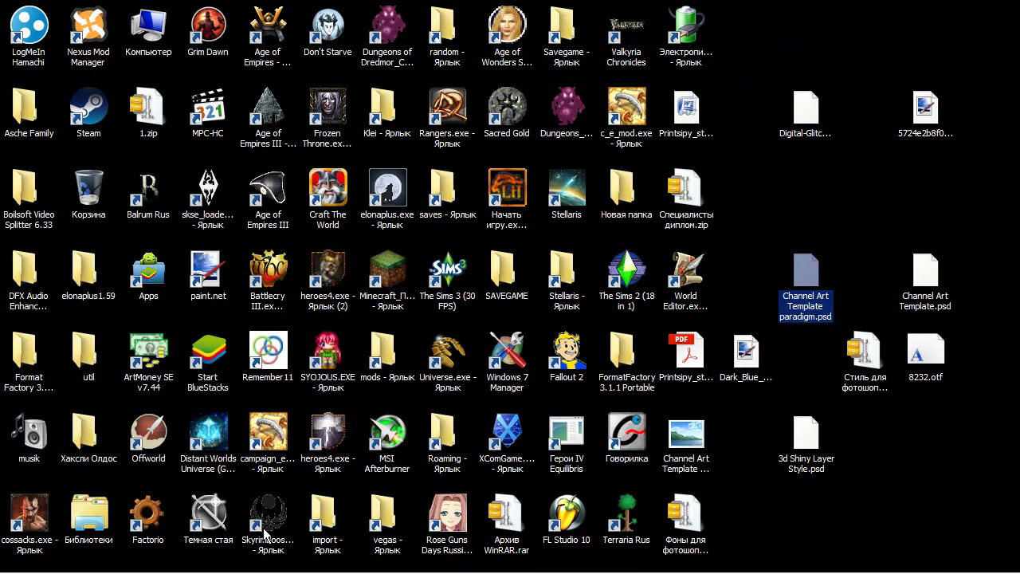
{"action": "mouse_move", "coordinate": [267, 570]}
{"action": "left_click", "coordinate": [155, 557]}
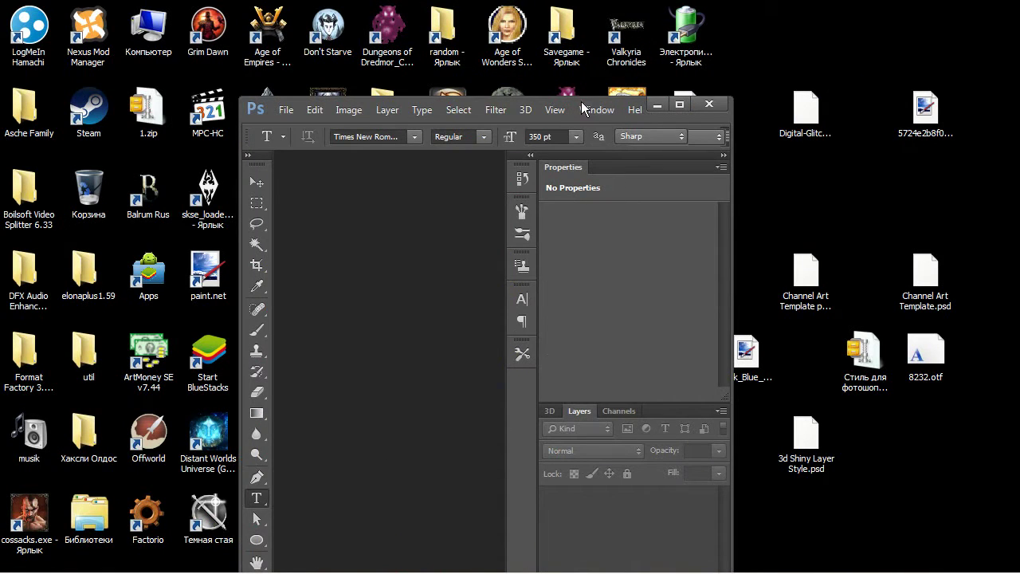
{"action": "left_click_drag", "start_coordinate": [580, 107], "coordinate": [430, 62]}
- Move the zip archive of Photoshop backgrounds ("Фоны для фотошоп...") beside the other project files on the desktop
{"action": "left_click", "coordinate": [795, 117]}
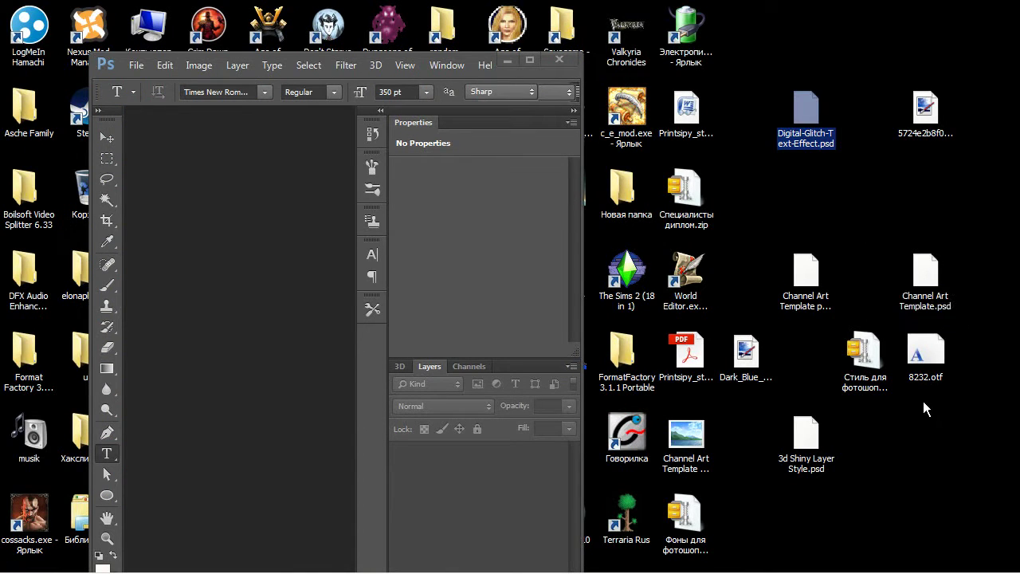
{"action": "left_click", "coordinate": [807, 286]}
{"action": "left_click", "coordinate": [939, 282]}
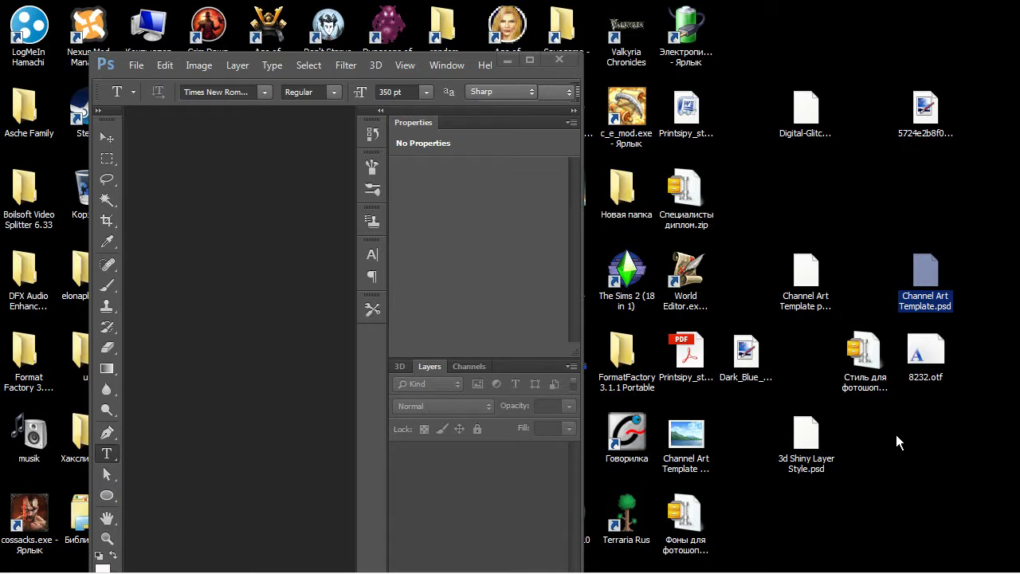
{"action": "left_click", "coordinate": [889, 367]}
{"action": "left_click_drag", "start_coordinate": [698, 514], "coordinate": [850, 205]}
- Open Digital-Glitch-Text-Effect.psd in Photoshop, dock its floating document window as a tab and maximize the program window
{"action": "left_click", "coordinate": [805, 116]}
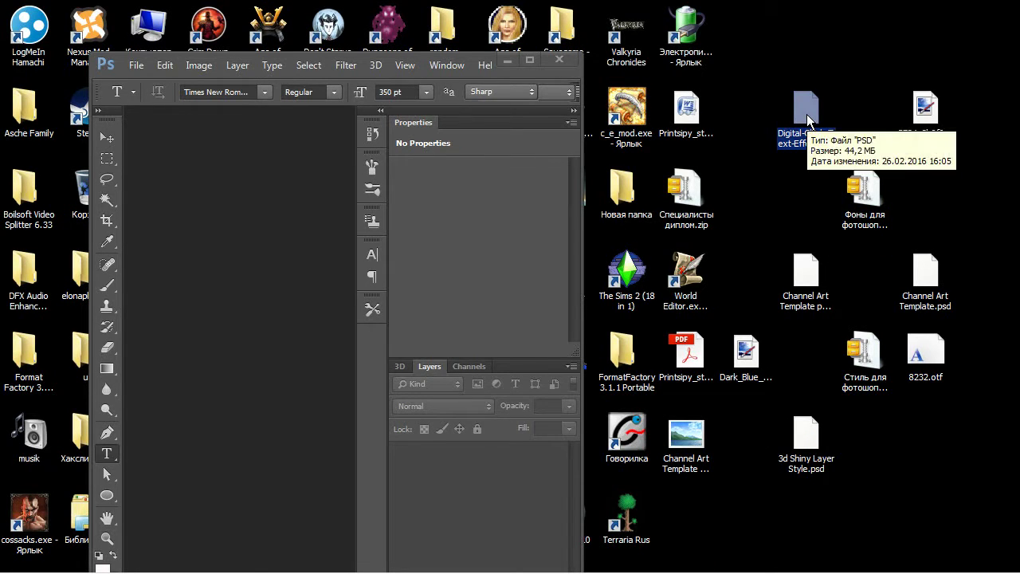
{"action": "left_click_drag", "start_coordinate": [807, 118], "coordinate": [210, 226]}
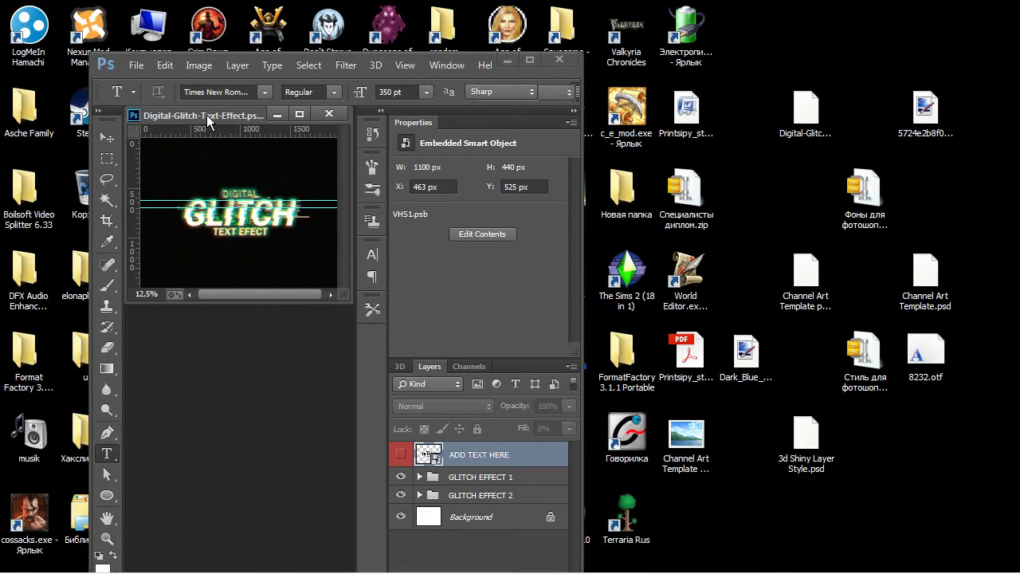
{"action": "left_click_drag", "start_coordinate": [207, 118], "coordinate": [228, 109]}
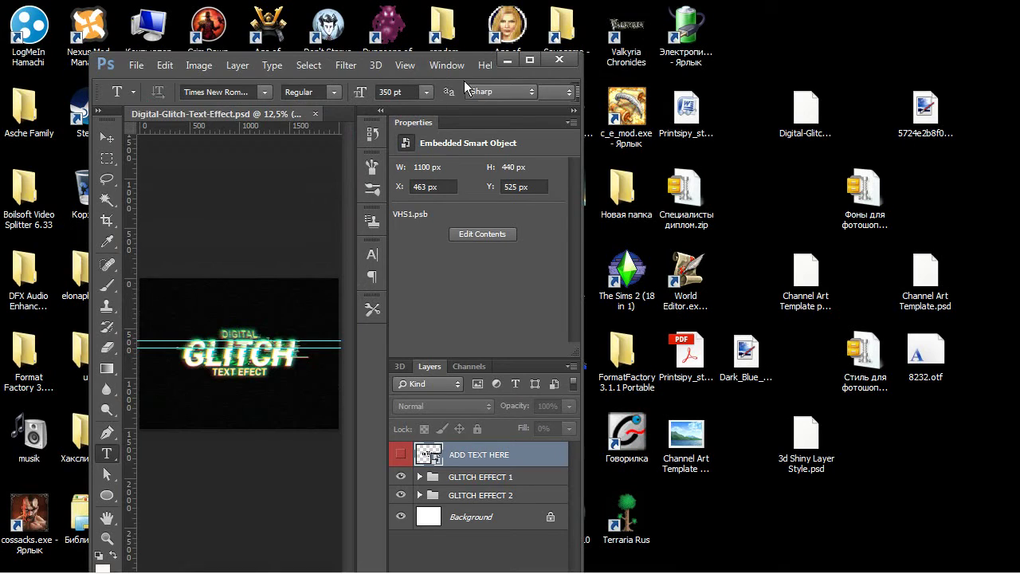
{"action": "left_click_drag", "start_coordinate": [407, 57], "coordinate": [525, 14]}
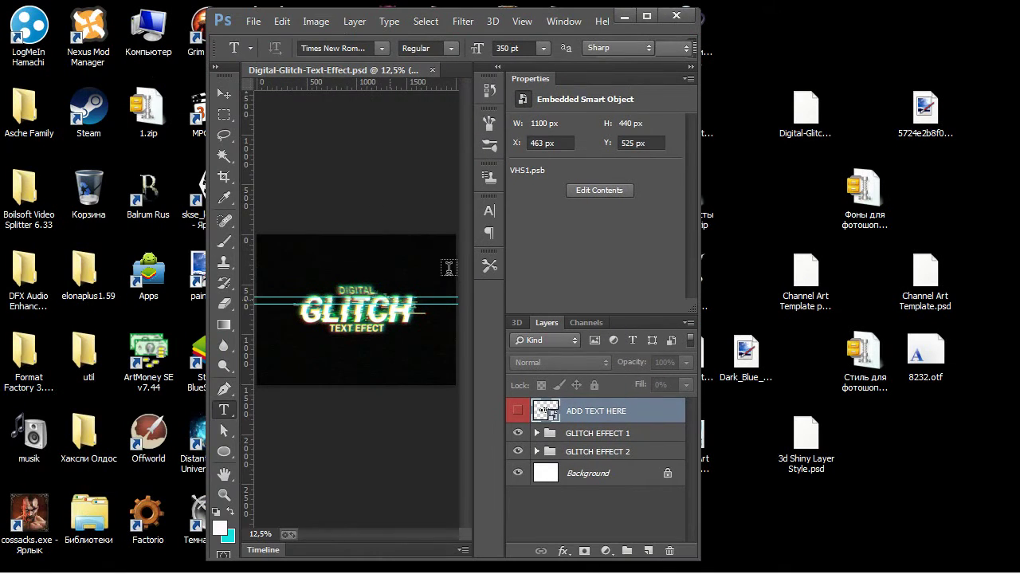
{"action": "left_click", "coordinate": [648, 17]}
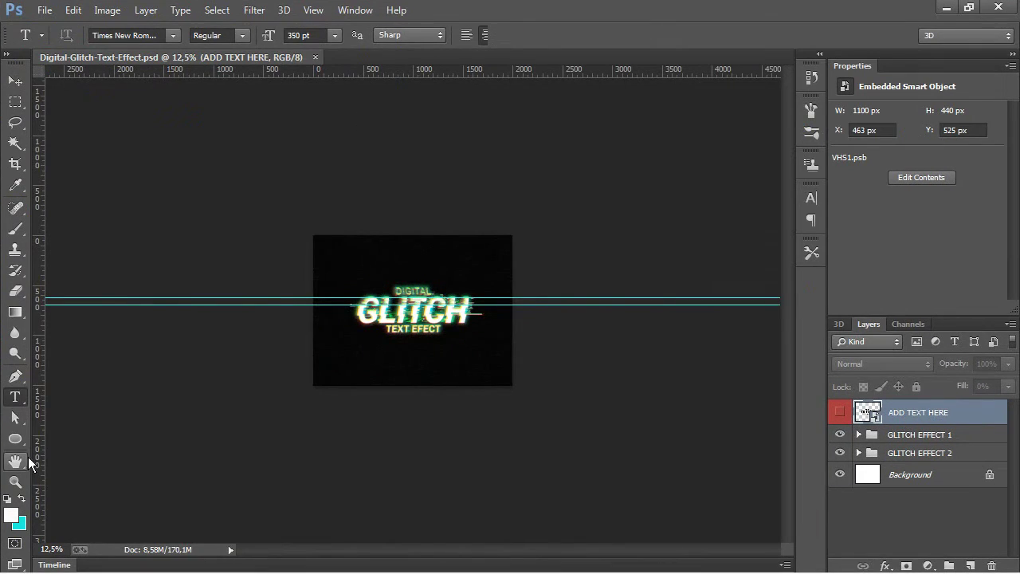
- Examine the blending options and new-style settings of the ADD TEXT HERE layer without saving a style
{"action": "left_click", "coordinate": [15, 481]}
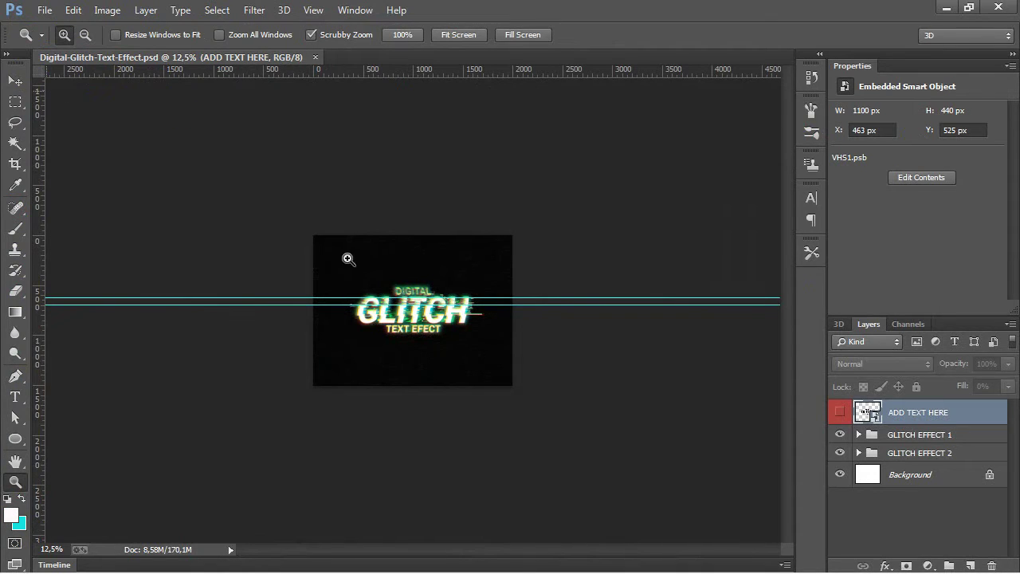
{"action": "left_click", "coordinate": [402, 306]}
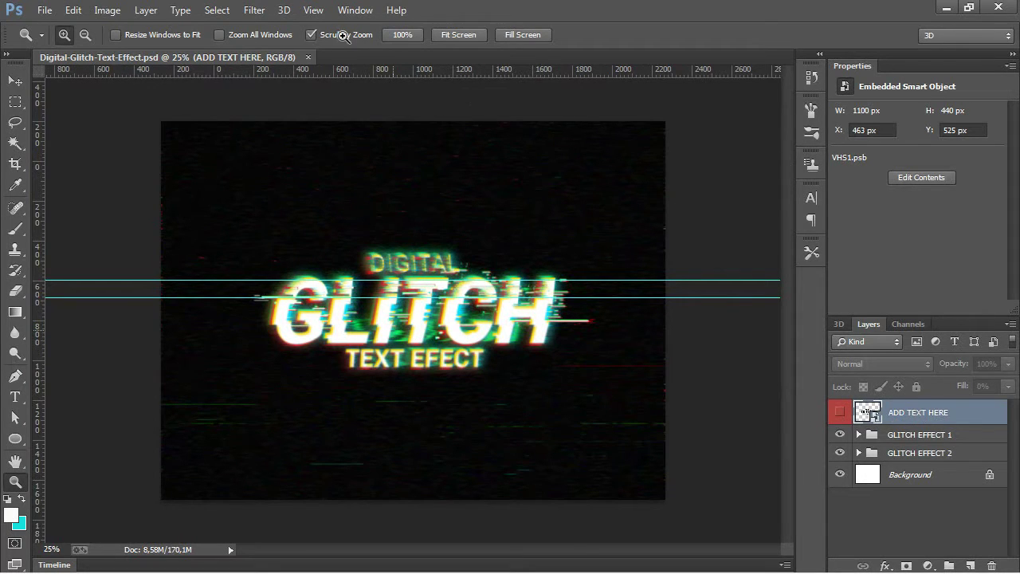
{"action": "right_click", "coordinate": [812, 171]}
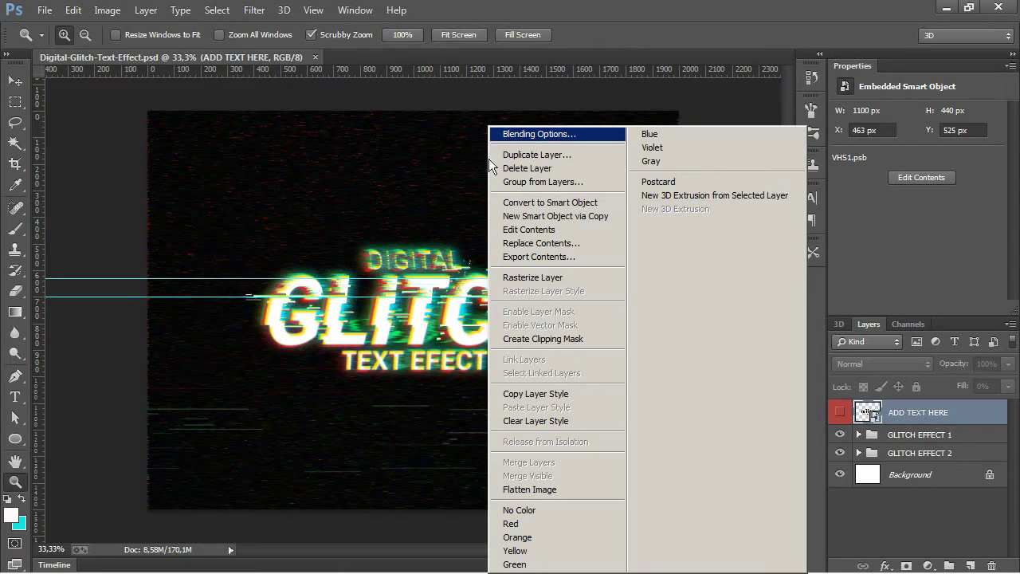
{"action": "left_click", "coordinate": [550, 134]}
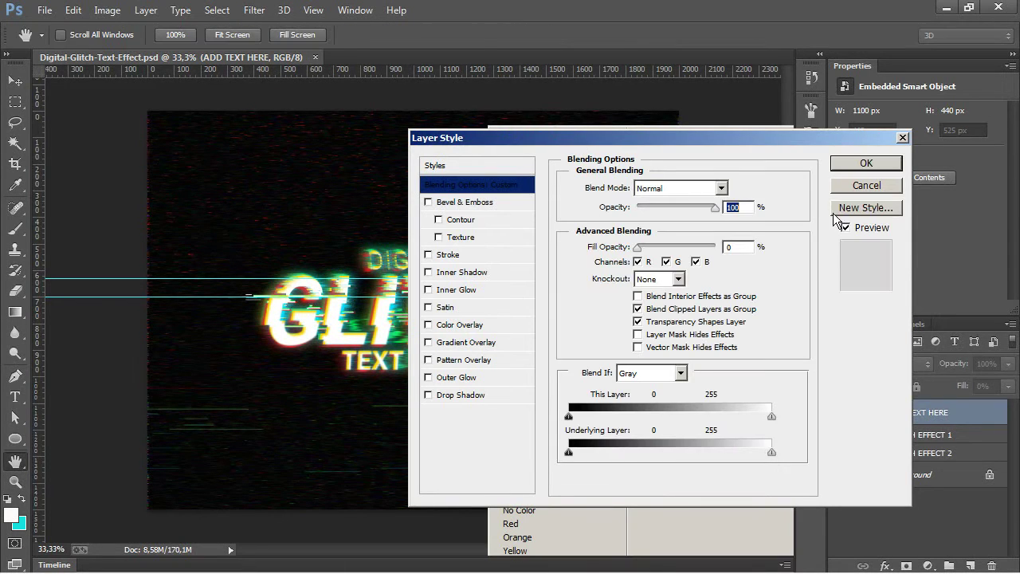
{"action": "left_click", "coordinate": [861, 209]}
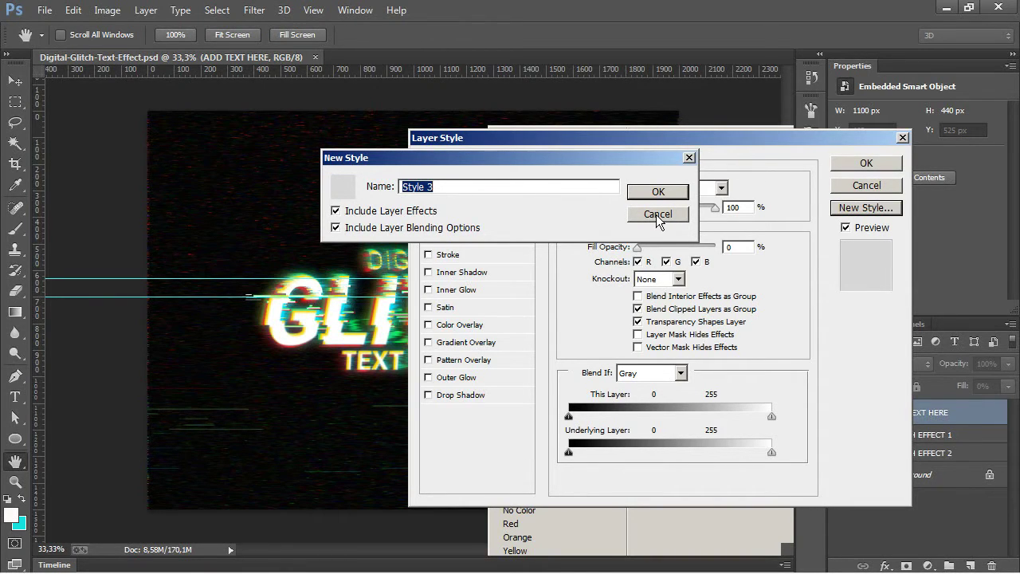
{"action": "left_click", "coordinate": [689, 158]}
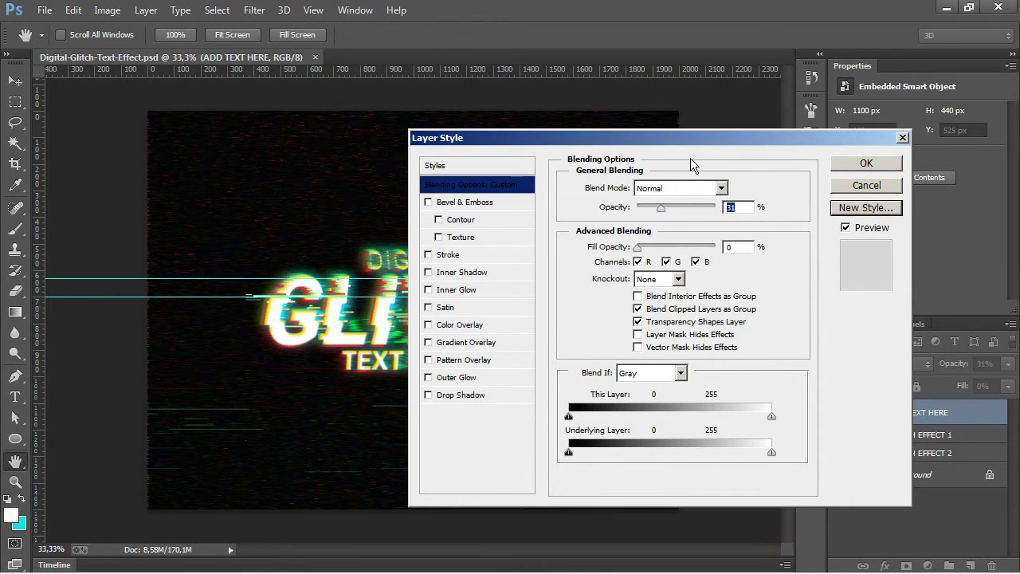
{"action": "left_click", "coordinate": [902, 138]}
{"action": "key", "text": "z"}
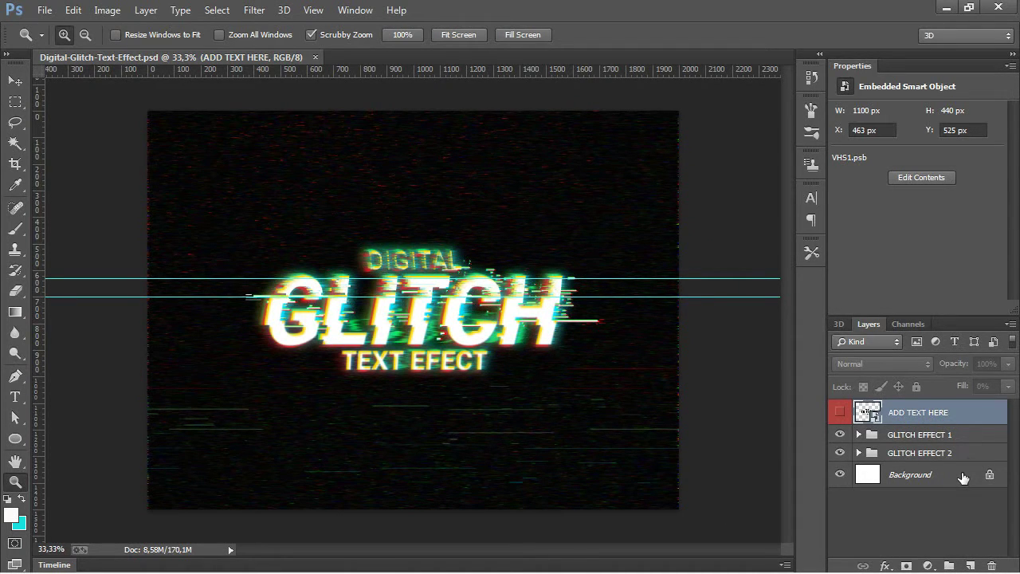
- Unlock the Background layer below the GLITCH EFFECT groups so it becomes a regular layer
{"action": "left_click", "coordinate": [912, 436]}
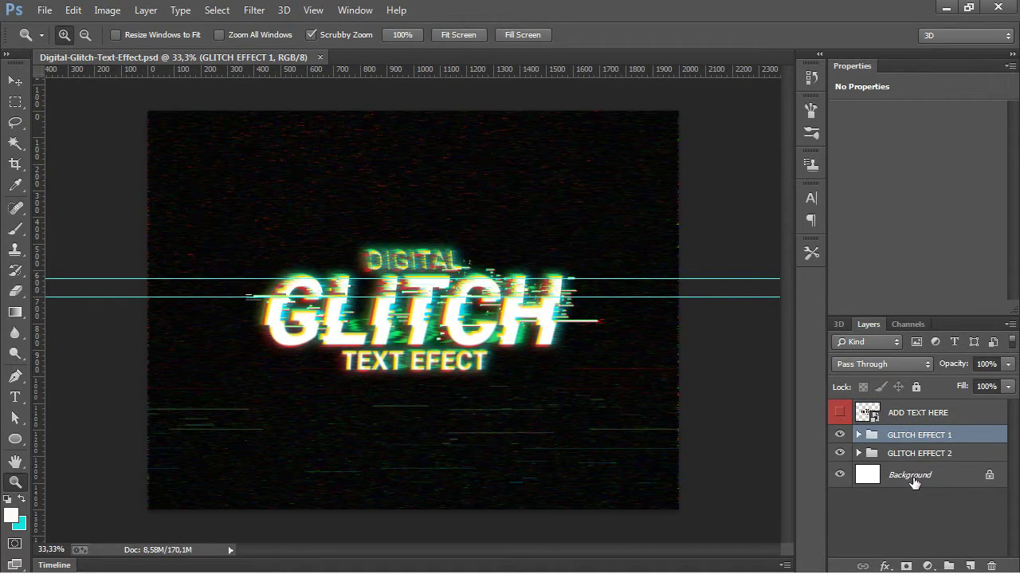
{"action": "left_click", "coordinate": [913, 476], "text": "shift"}
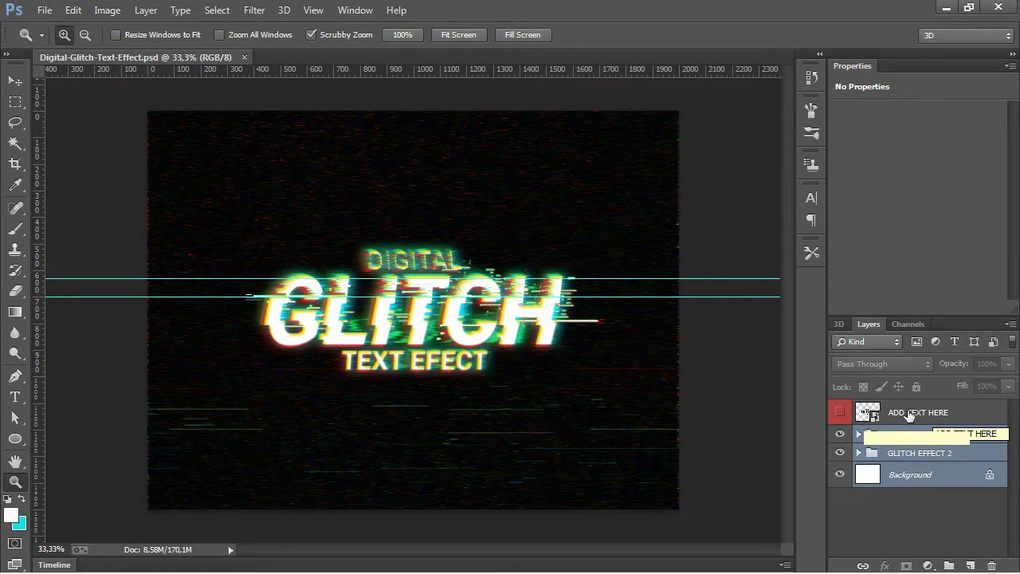
{"action": "left_click", "coordinate": [953, 414]}
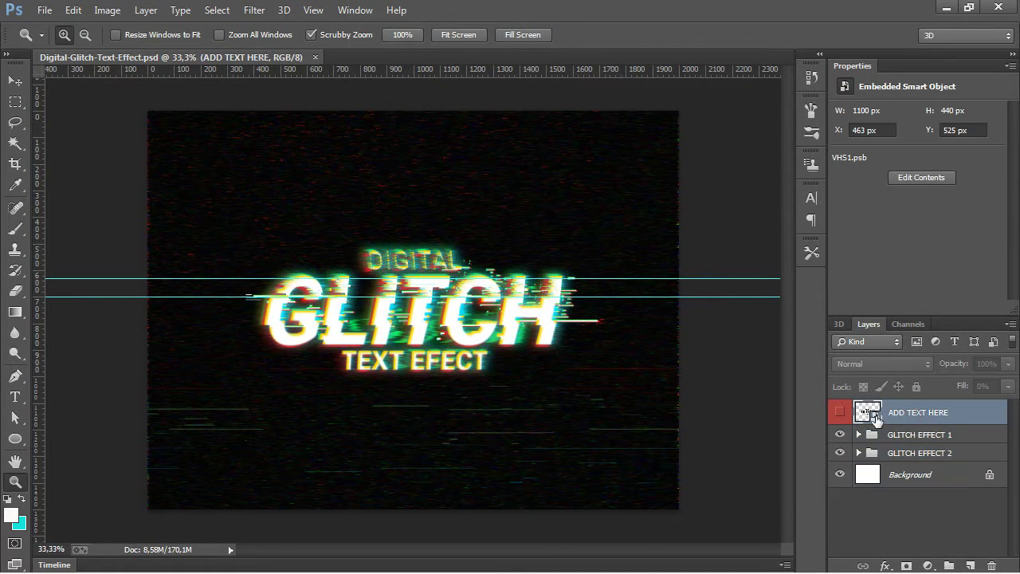
{"action": "left_click", "coordinate": [919, 440]}
{"action": "left_click", "coordinate": [912, 453], "text": "shift"}
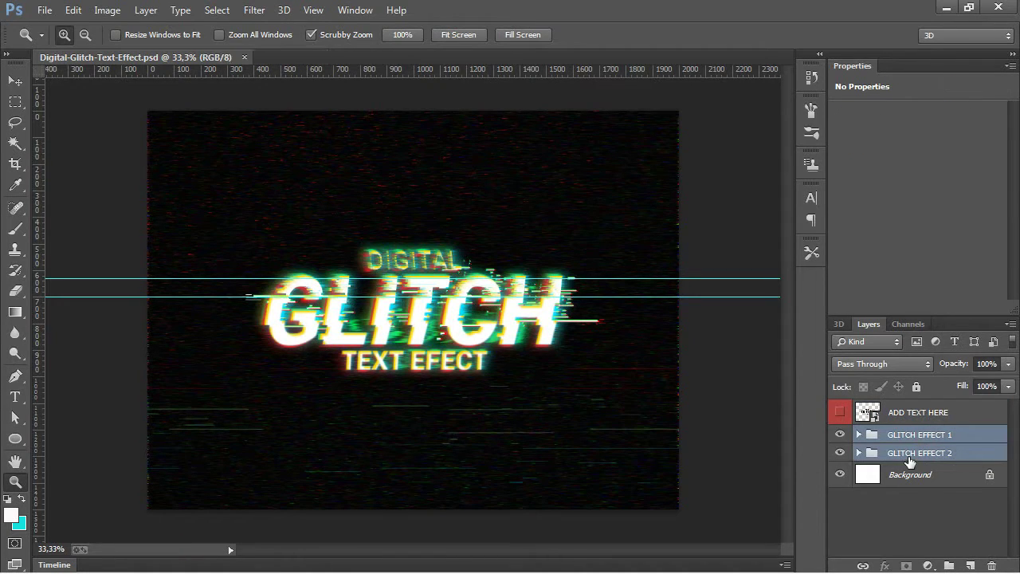
{"action": "left_click", "coordinate": [934, 477], "text": "shift"}
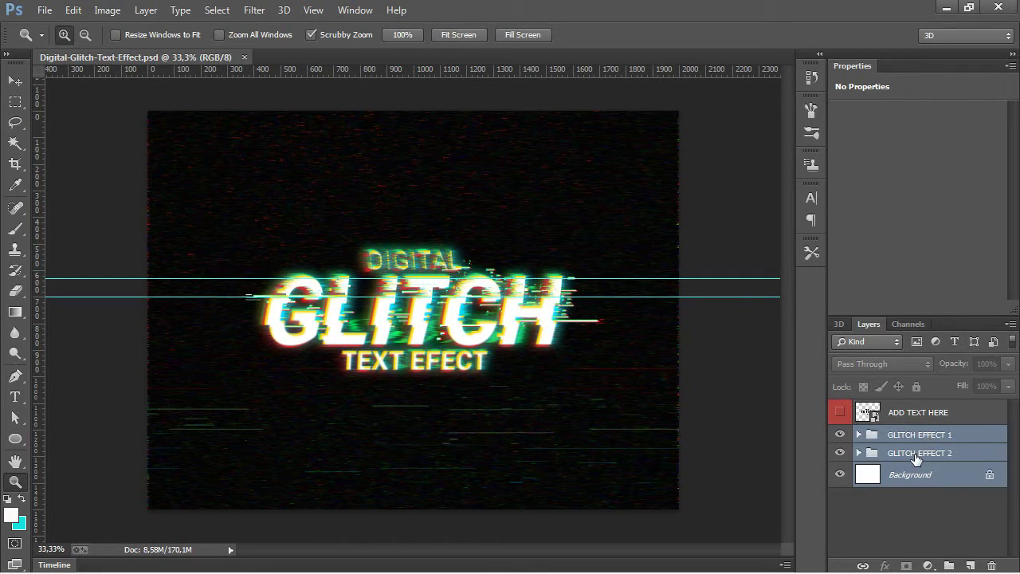
{"action": "left_click", "coordinate": [945, 479]}
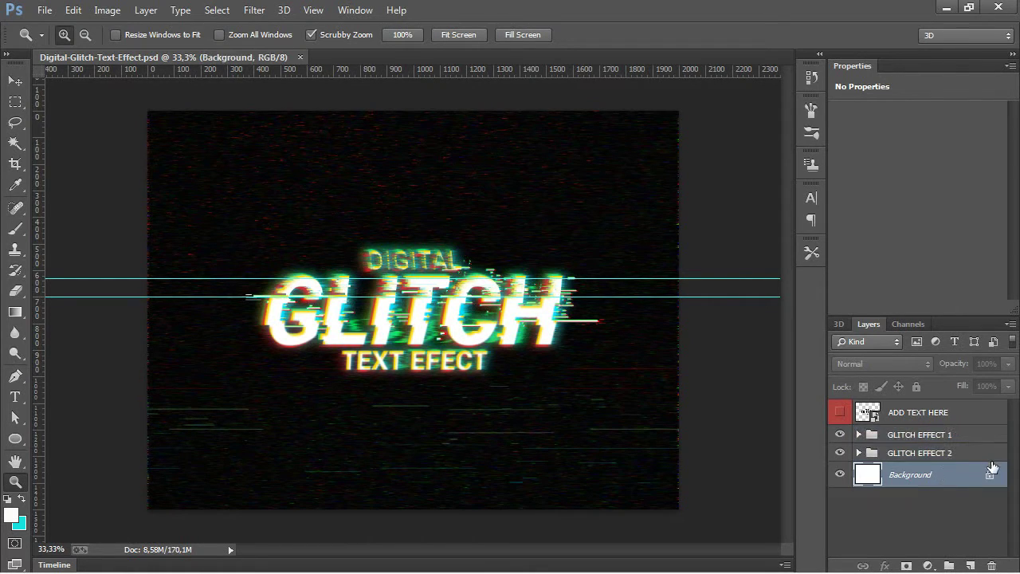
{"action": "left_click", "coordinate": [990, 475]}
- Lock the GLITCH EFFECT 1 and GLITCH EFFECT 2 groups completely, and unlock both again
{"action": "left_click", "coordinate": [923, 454]}
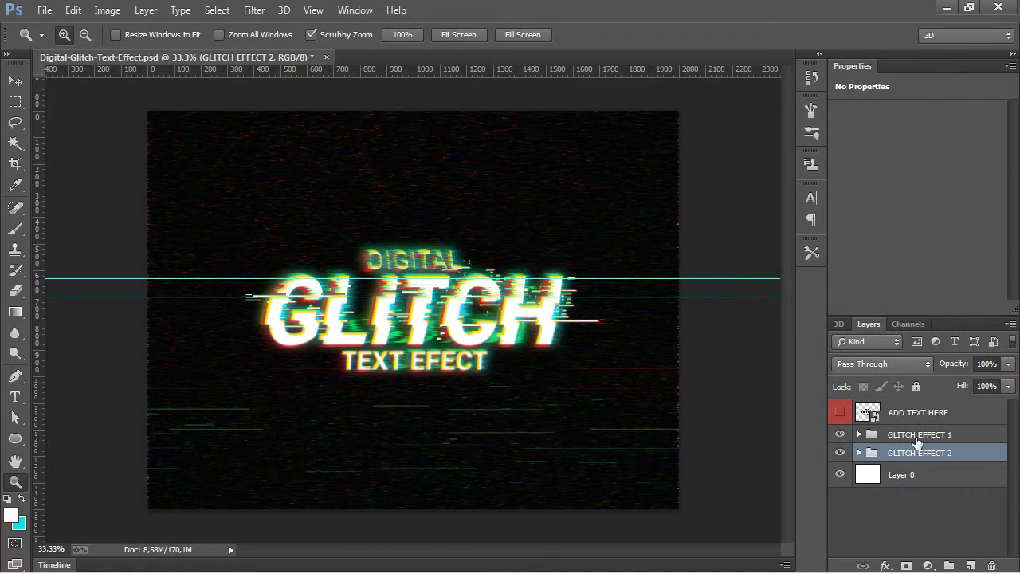
{"action": "left_click", "coordinate": [916, 437], "text": "shift"}
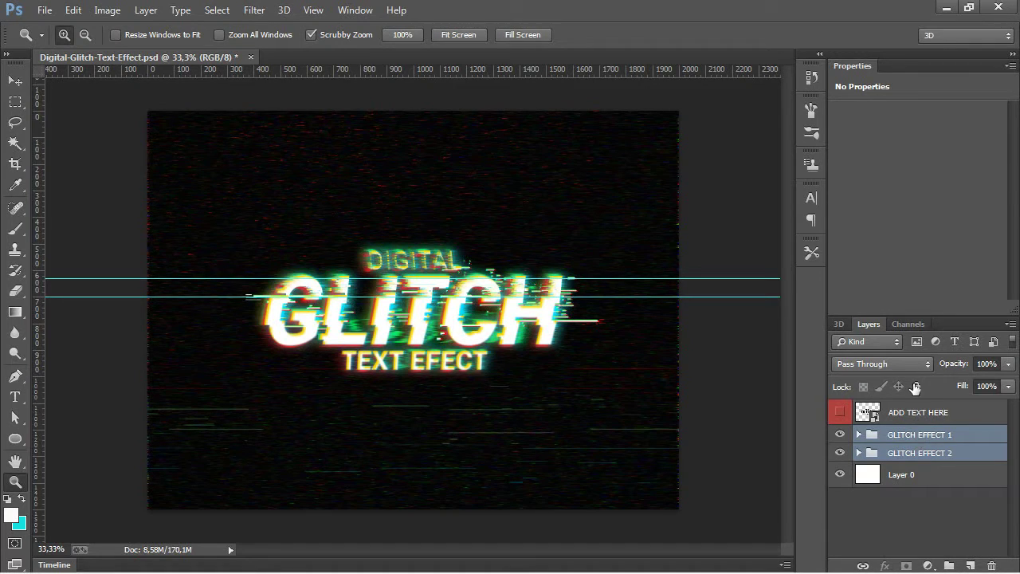
{"action": "left_click", "coordinate": [917, 387]}
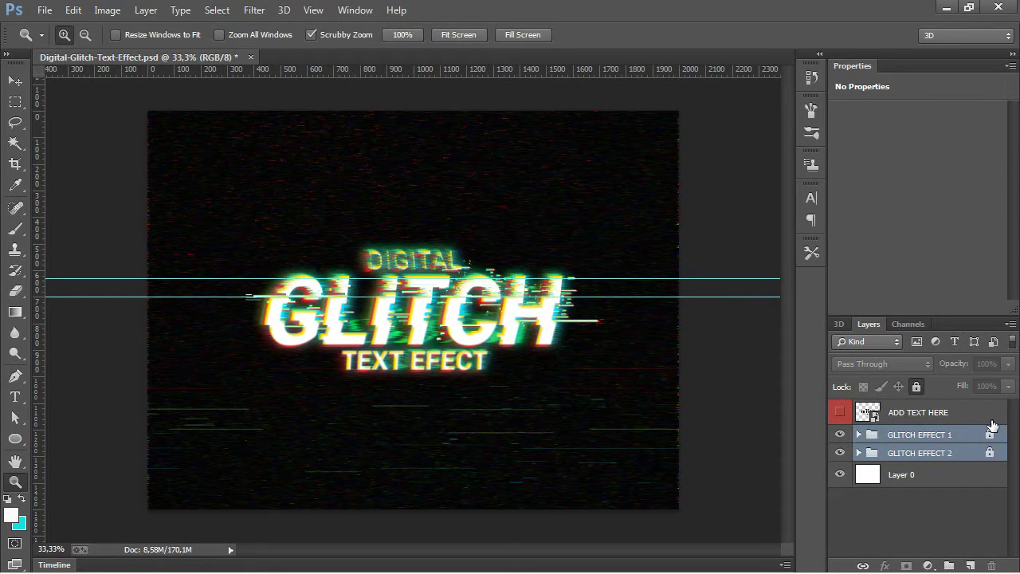
{"action": "left_click", "coordinate": [920, 384]}
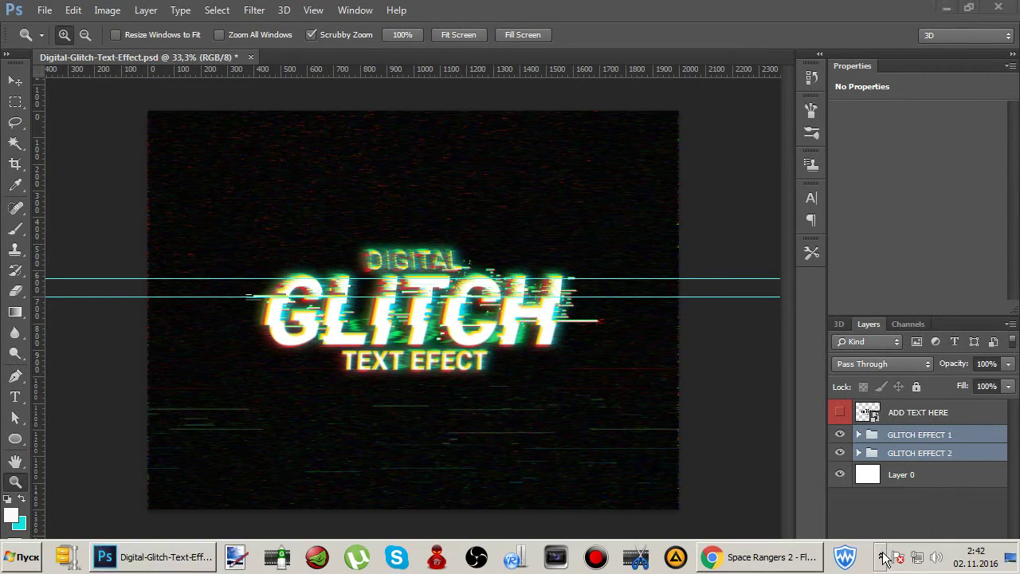
{"action": "left_click", "coordinate": [883, 555]}
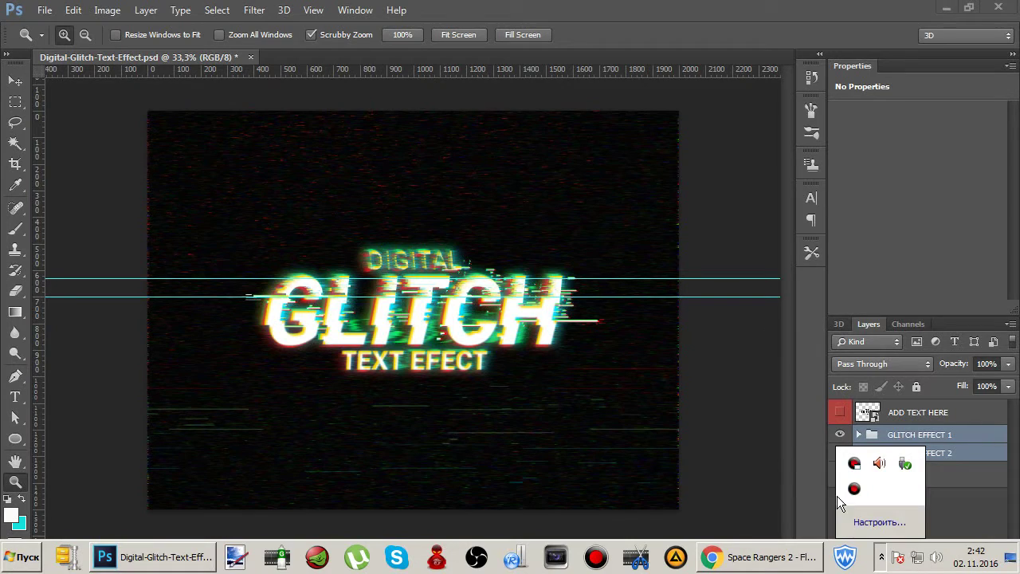
{"action": "left_click", "coordinate": [912, 418]}
{"action": "left_click", "coordinate": [909, 439]}
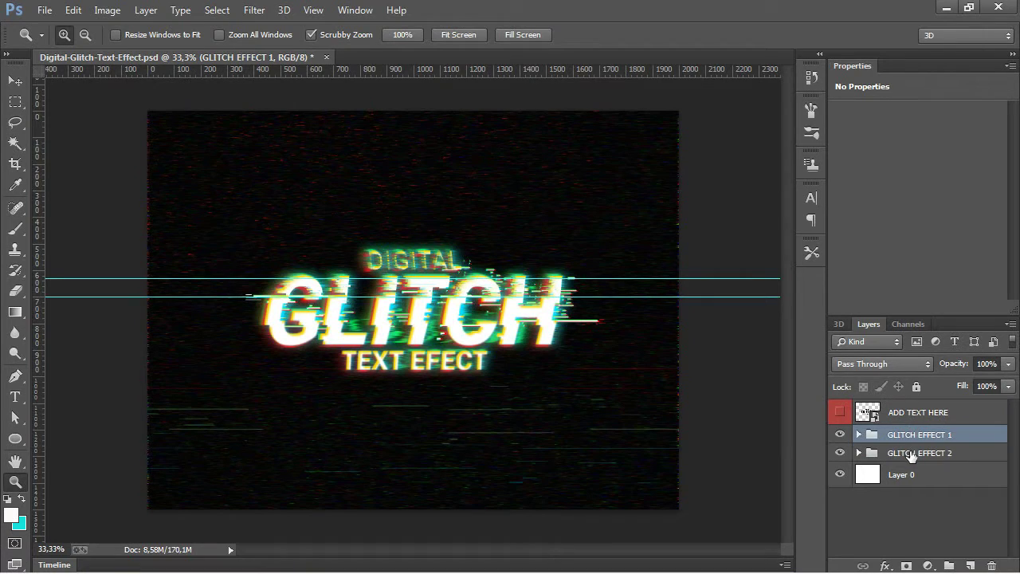
{"action": "left_click", "coordinate": [912, 454], "text": "shift"}
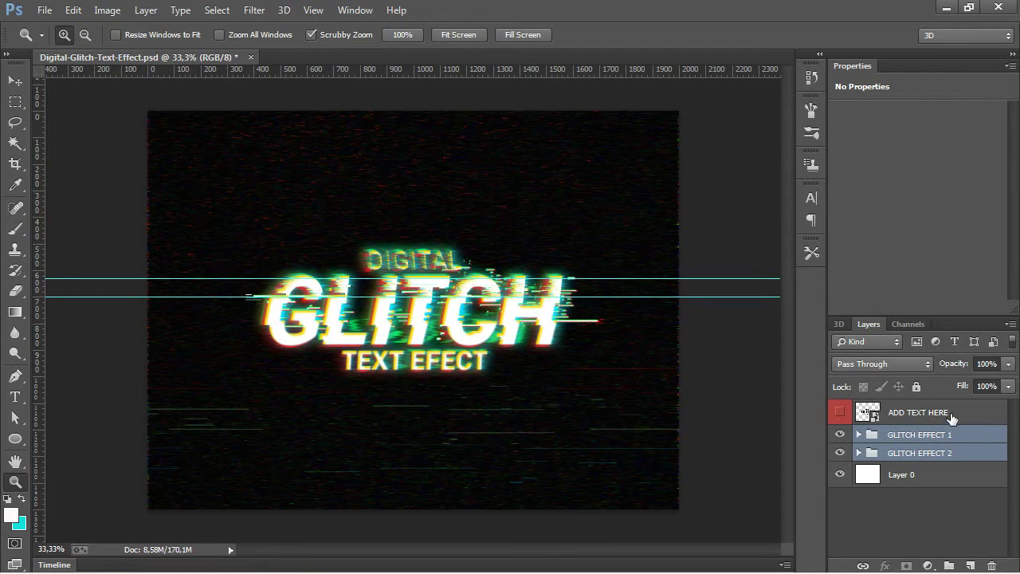
{"action": "left_click", "coordinate": [917, 387]}
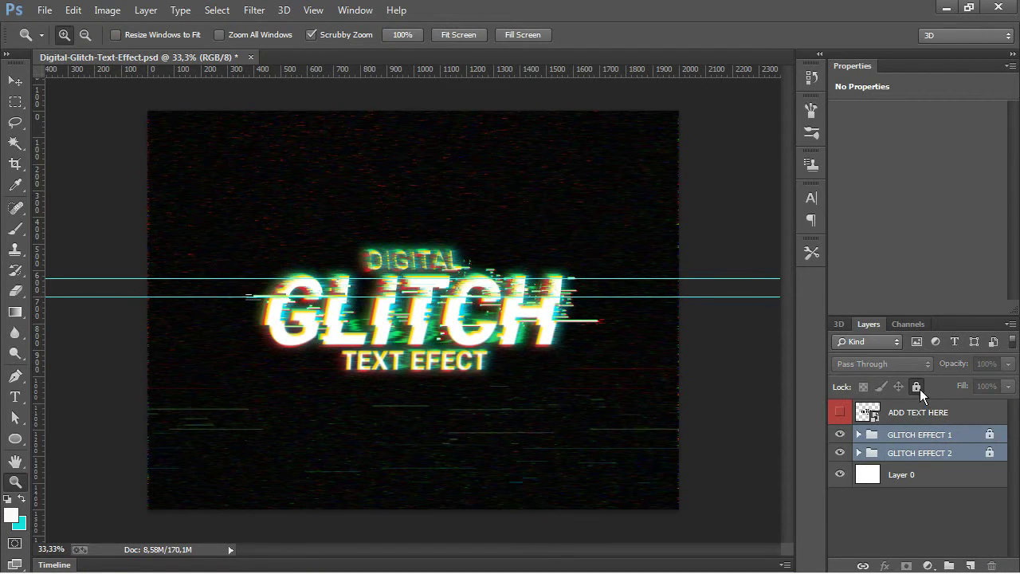
{"action": "left_click", "coordinate": [917, 387]}
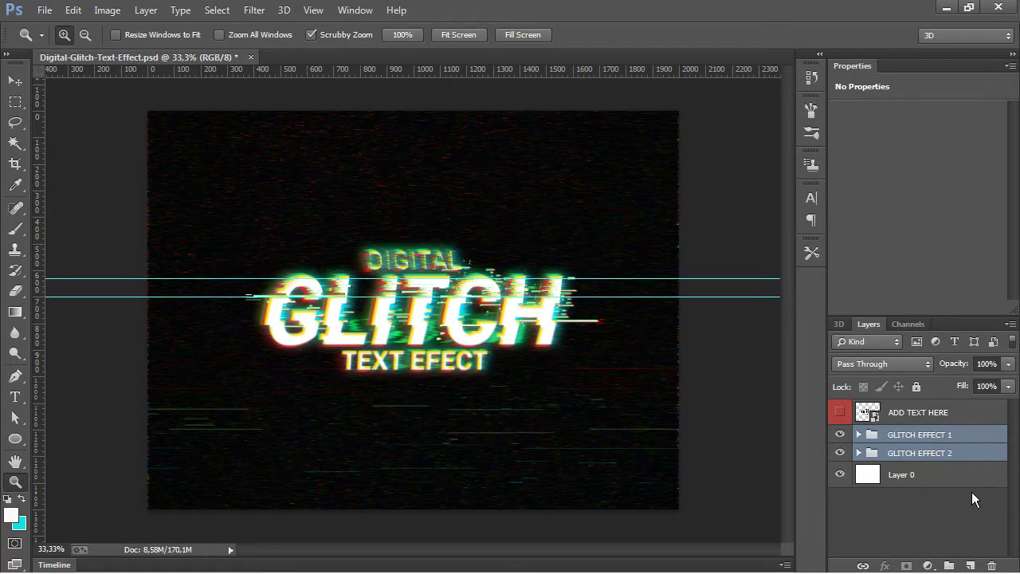
- Examine the subgroups and layer effects inside the GLITCH EFFECT 1 group, including GLITCH TEXT EFFECT, and collapse the group again
{"action": "left_click", "coordinate": [869, 438]}
{"action": "left_click", "coordinate": [868, 436]}
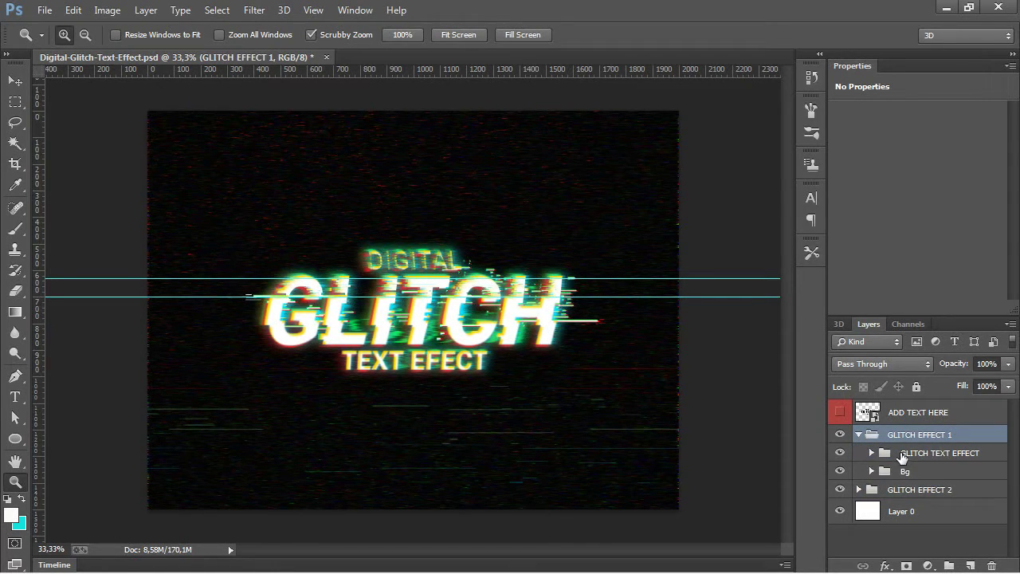
{"action": "left_click", "coordinate": [870, 453]}
{"action": "scroll", "coordinate": [920, 470], "scroll_direction": "down", "scroll_amount": 6}
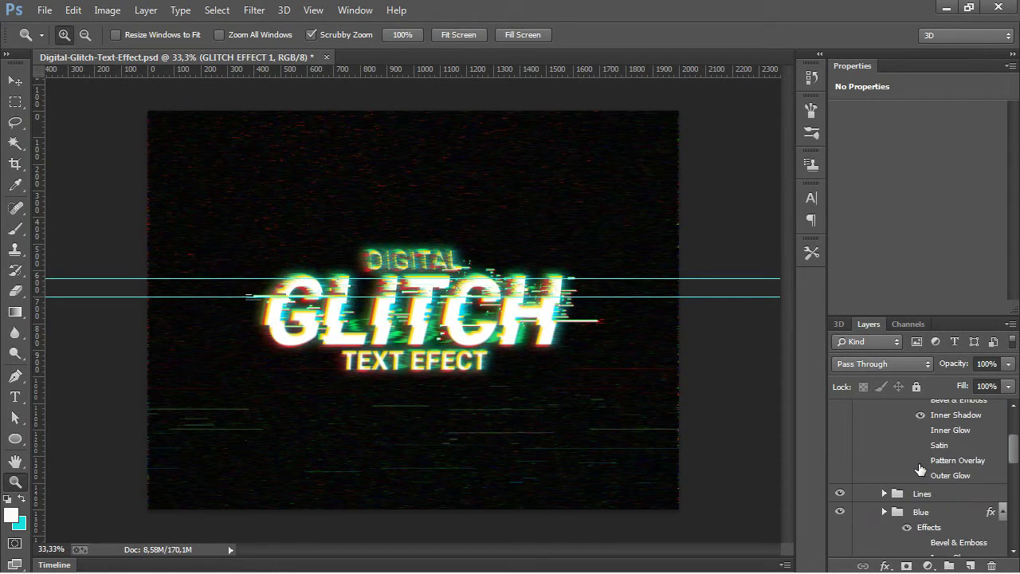
{"action": "scroll", "coordinate": [921, 470], "scroll_direction": "up", "scroll_amount": 8}
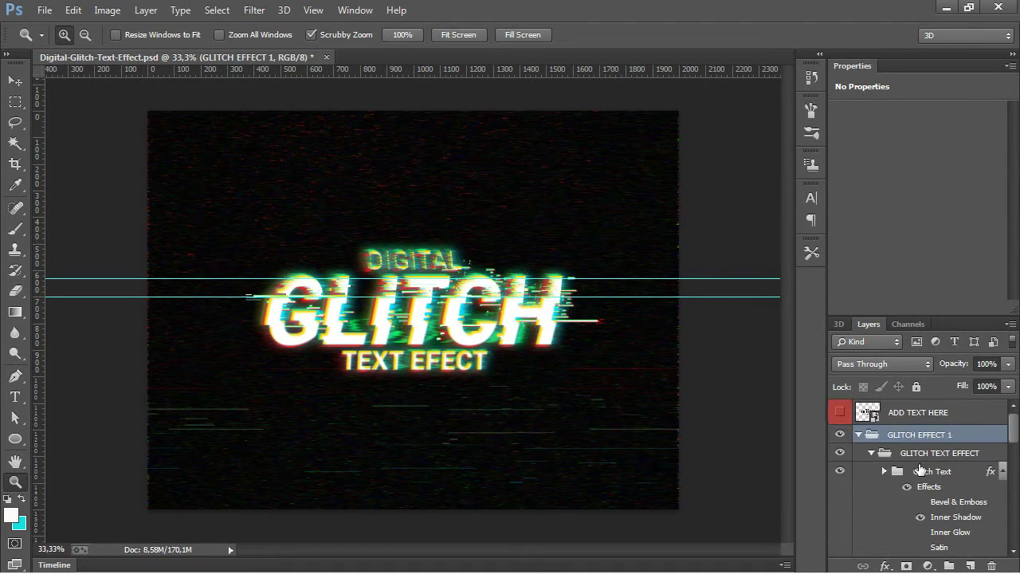
{"action": "left_click", "coordinate": [859, 434]}
- Open the contents of the ADD TEXT HERE smart object and acknowledge the saving and missing-font notices
{"action": "left_click", "coordinate": [936, 418]}
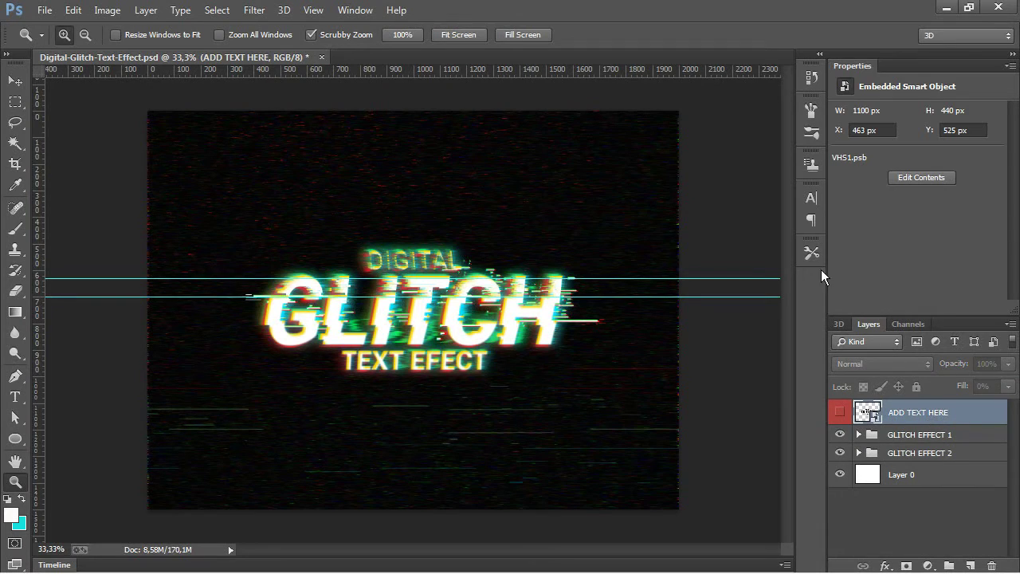
{"action": "left_click", "coordinate": [912, 178]}
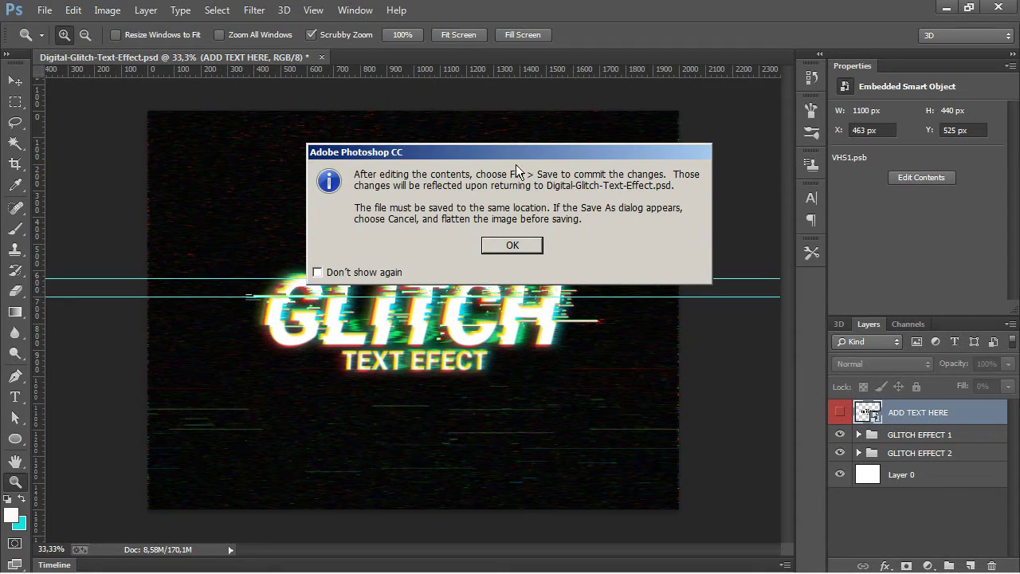
{"action": "left_click", "coordinate": [514, 246]}
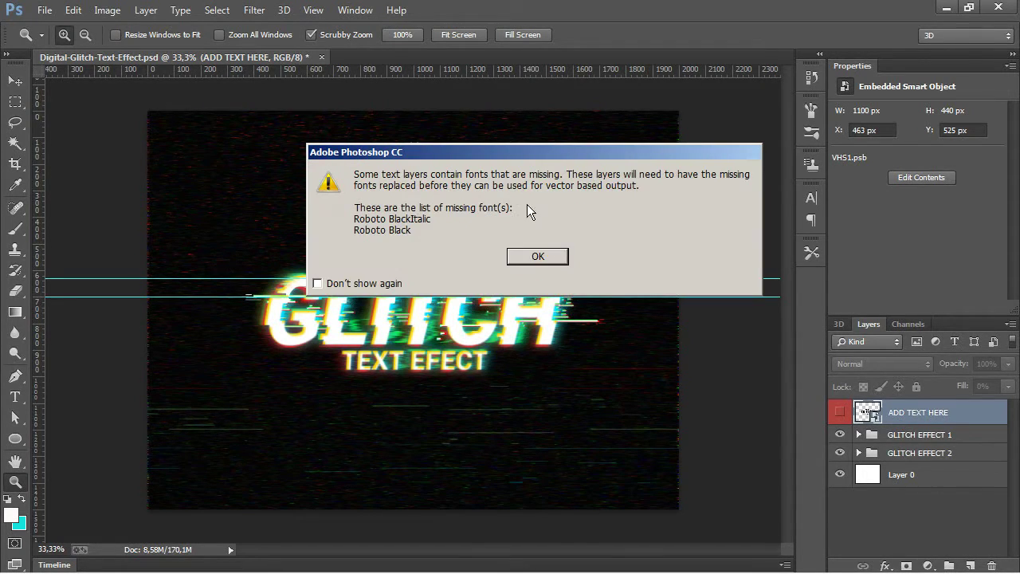
{"action": "left_click", "coordinate": [535, 256]}
{"action": "left_click", "coordinate": [532, 255]}
{"action": "left_click", "coordinate": [540, 257]}
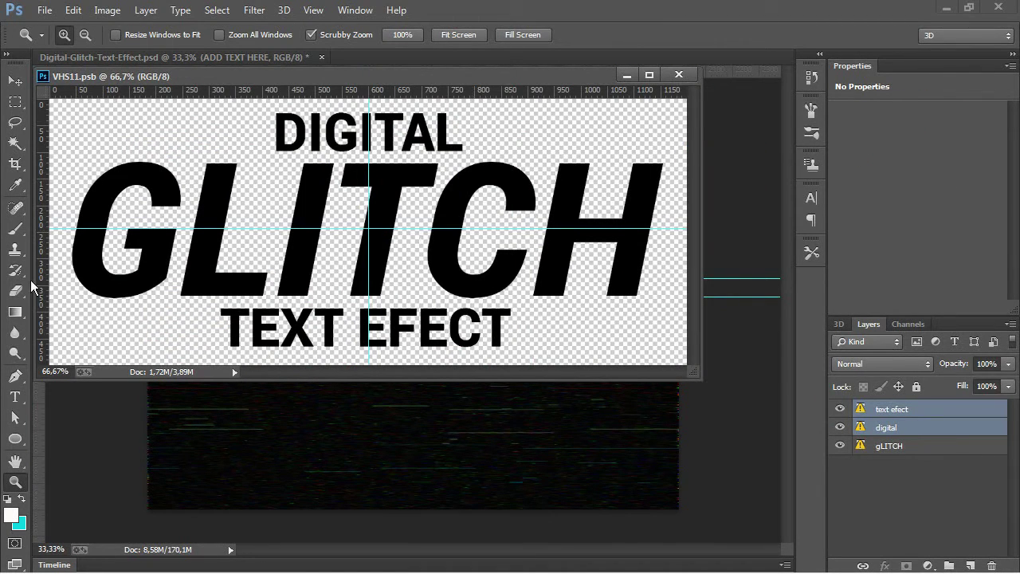
- Try to edit the GLITCH text with the Type tool, decline the font substitution and close the smart object's document
{"action": "left_click", "coordinate": [16, 396]}
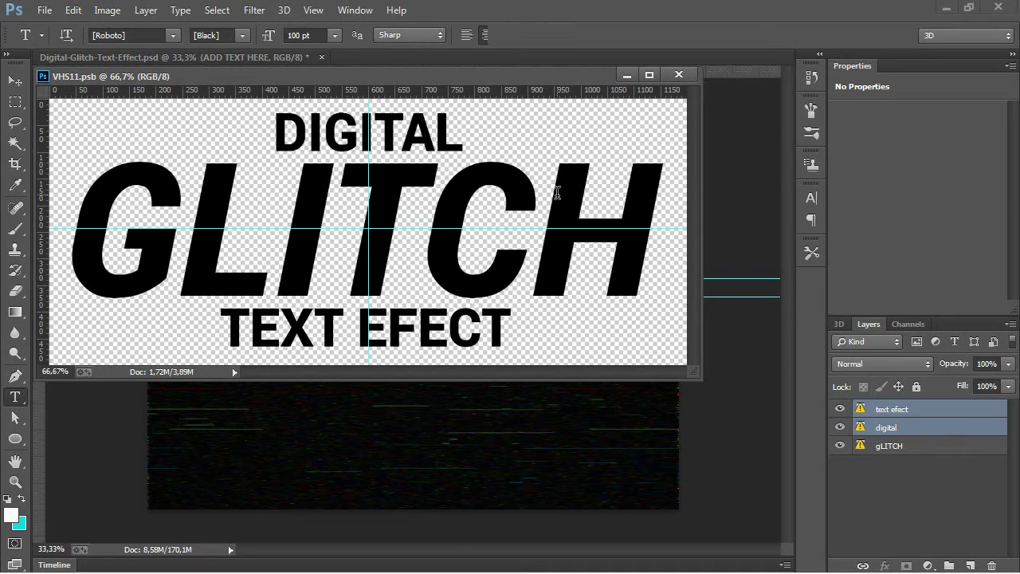
{"action": "left_click", "coordinate": [636, 230]}
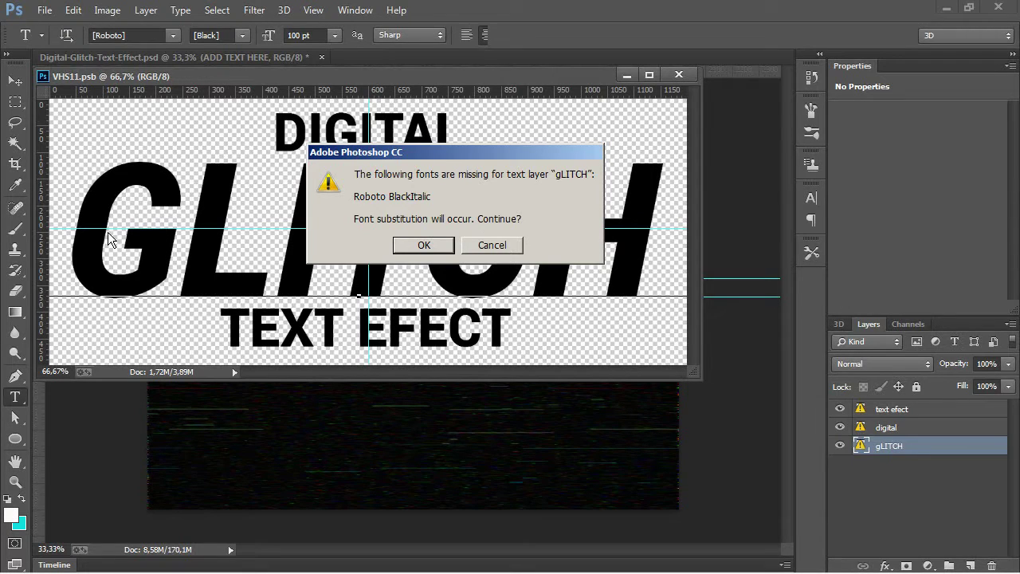
{"action": "left_click", "coordinate": [492, 245]}
{"action": "left_click", "coordinate": [683, 78]}
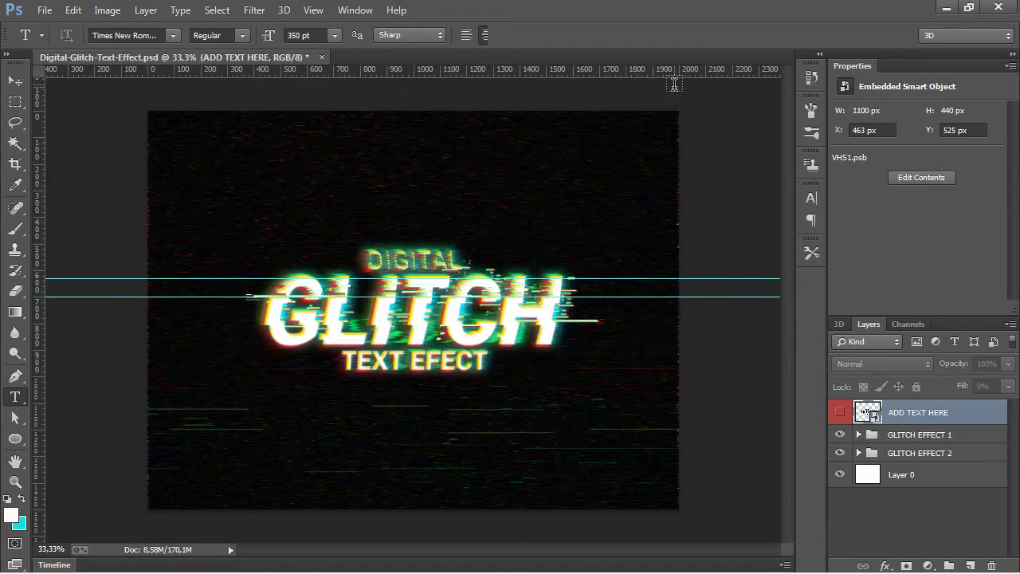
- Shrink the Photoshop window, switch to Chrome on the YouTube channel page and maximize the browser
{"action": "double_click", "coordinate": [795, 12]}
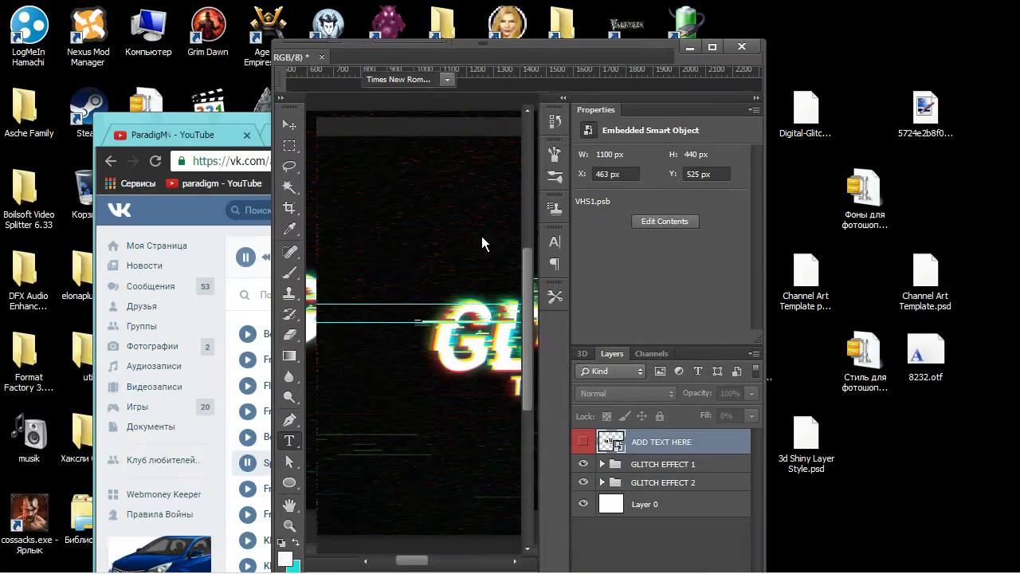
{"action": "left_click", "coordinate": [216, 117]}
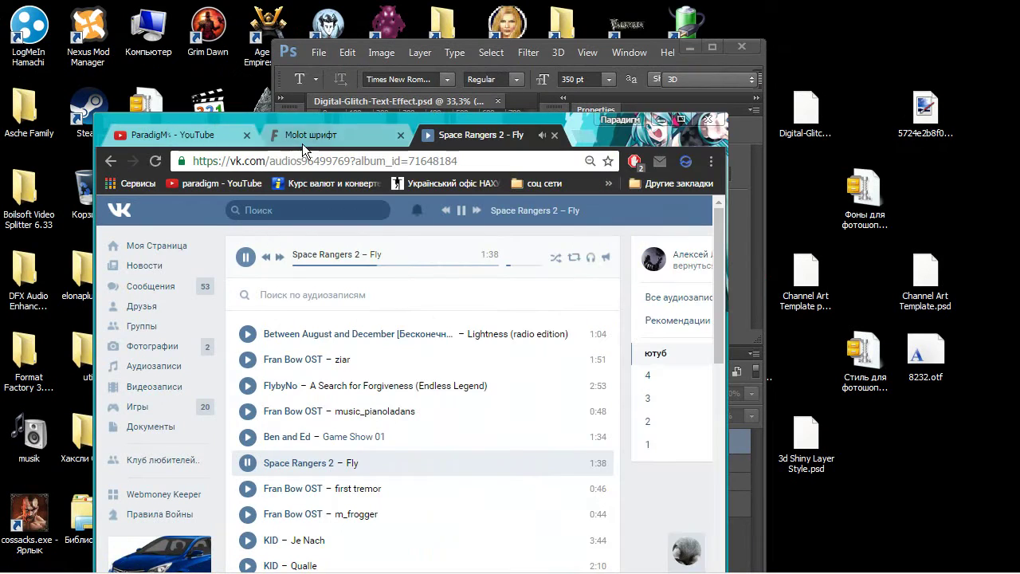
{"action": "left_click", "coordinate": [171, 135]}
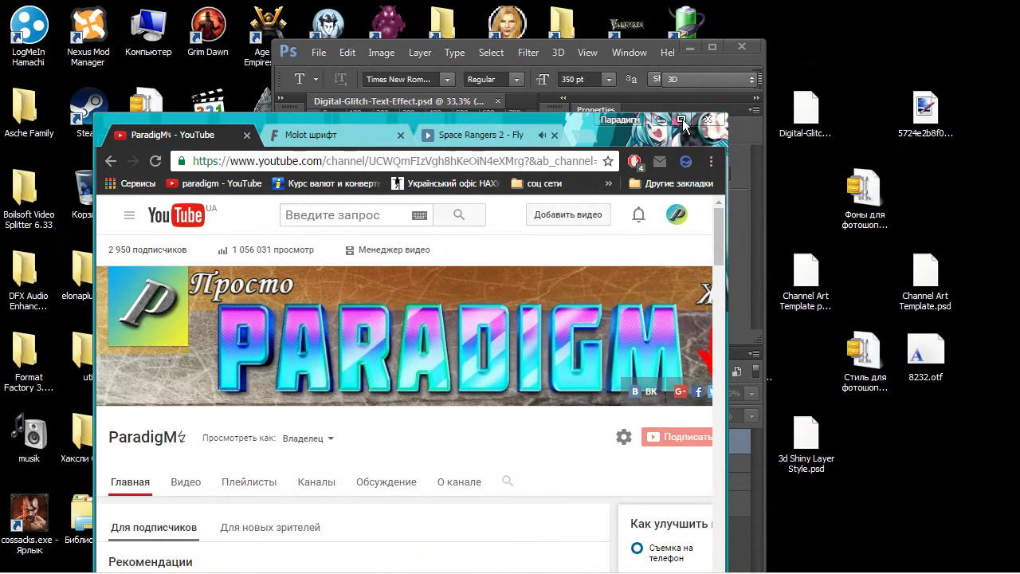
{"action": "left_click", "coordinate": [682, 120]}
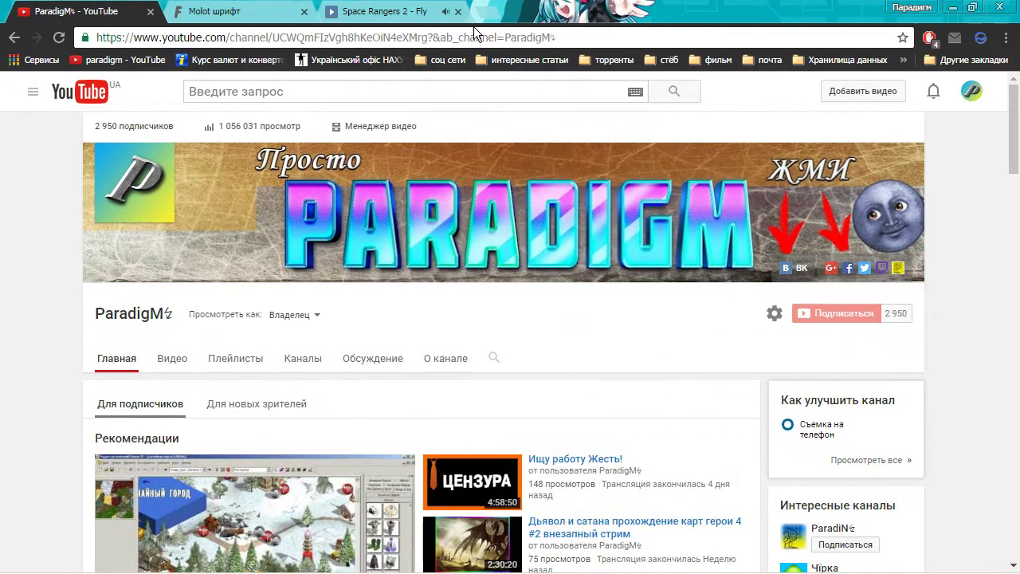
- Search fonts-online.ru for "roboto" and look through the results for the missing black styles
{"action": "left_click", "coordinate": [205, 10]}
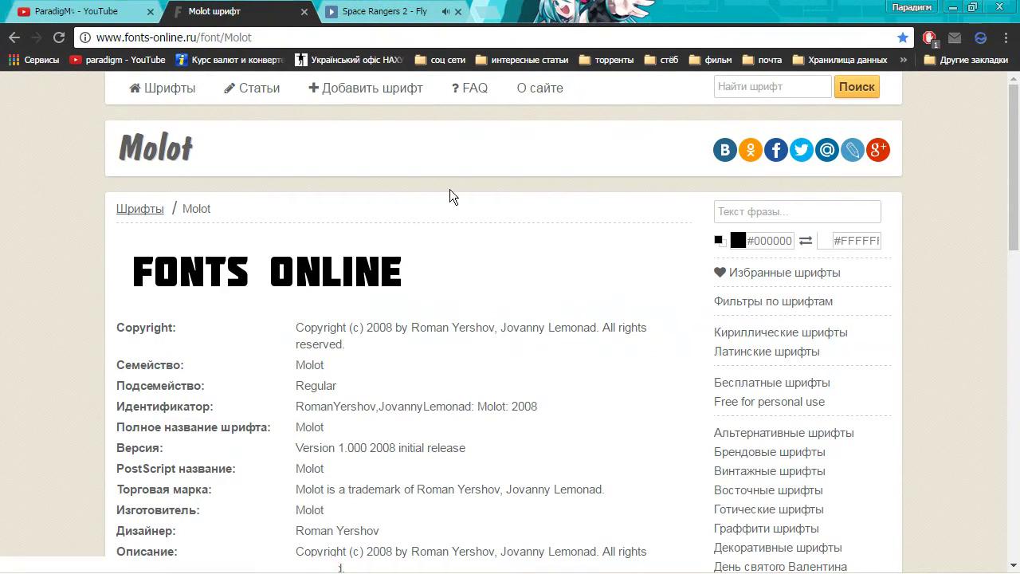
{"action": "left_click", "coordinate": [755, 94]}
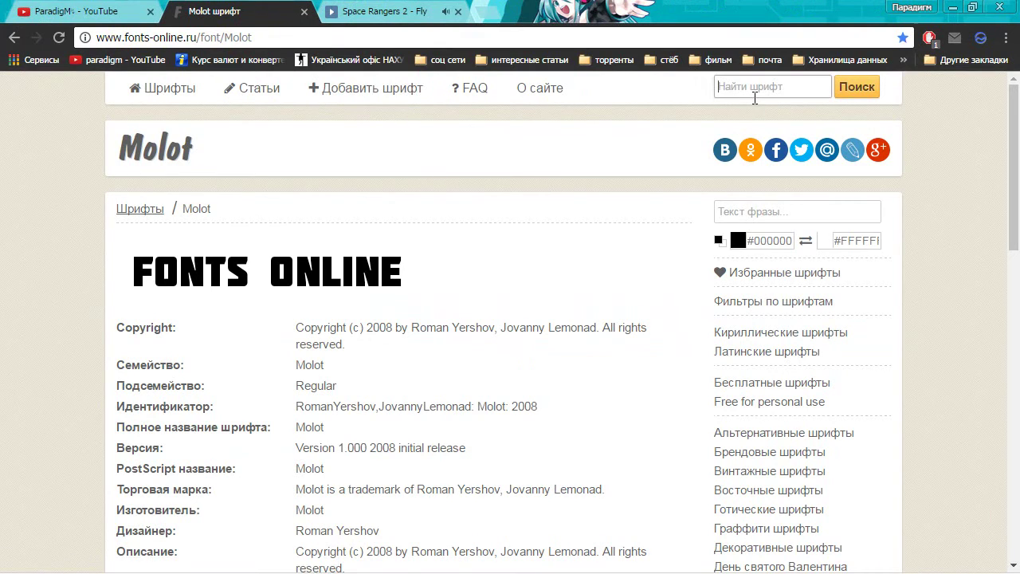
{"action": "type", "text": "roboto"}
{"action": "key", "text": "Return"}
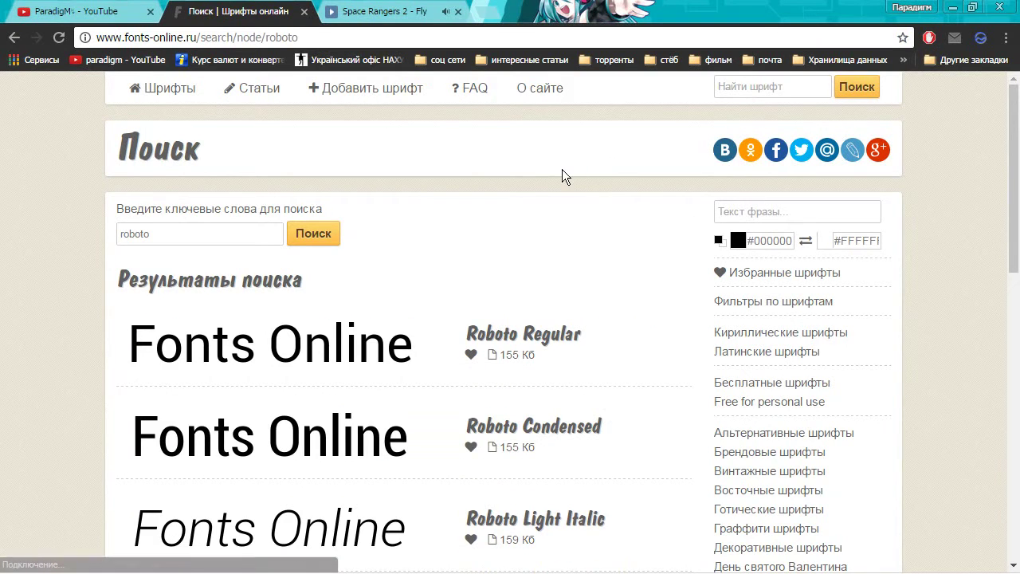
{"action": "scroll", "coordinate": [592, 248], "scroll_direction": "down", "scroll_amount": 5}
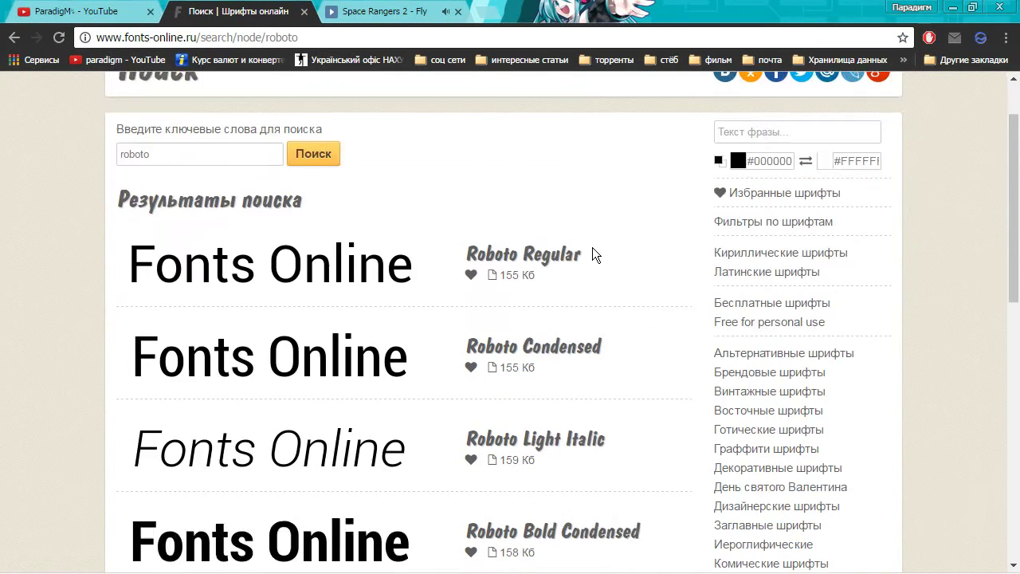
{"action": "scroll", "coordinate": [592, 253], "scroll_direction": "down", "scroll_amount": 4}
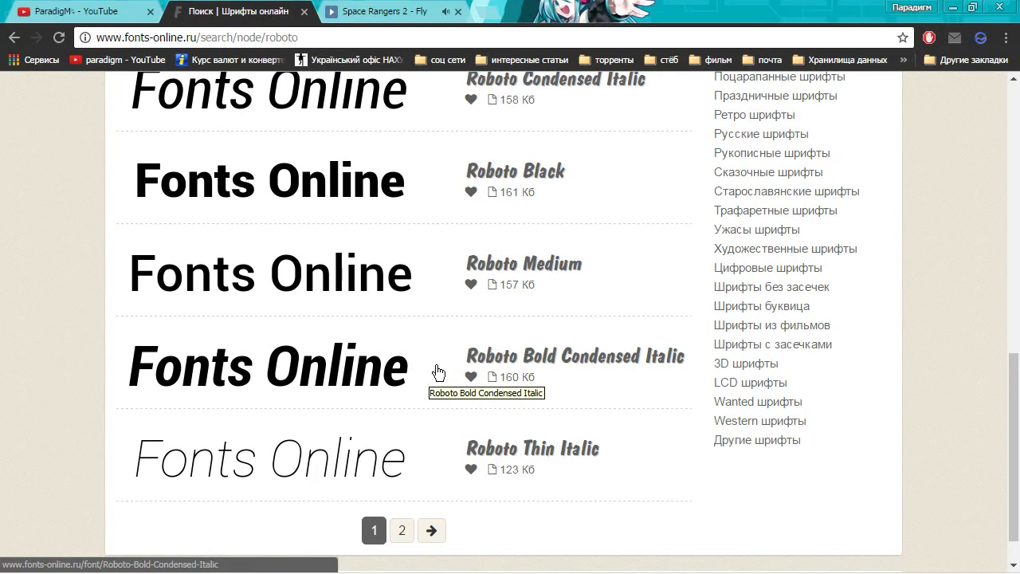
{"action": "scroll", "coordinate": [437, 372], "scroll_direction": "up", "scroll_amount": 1}
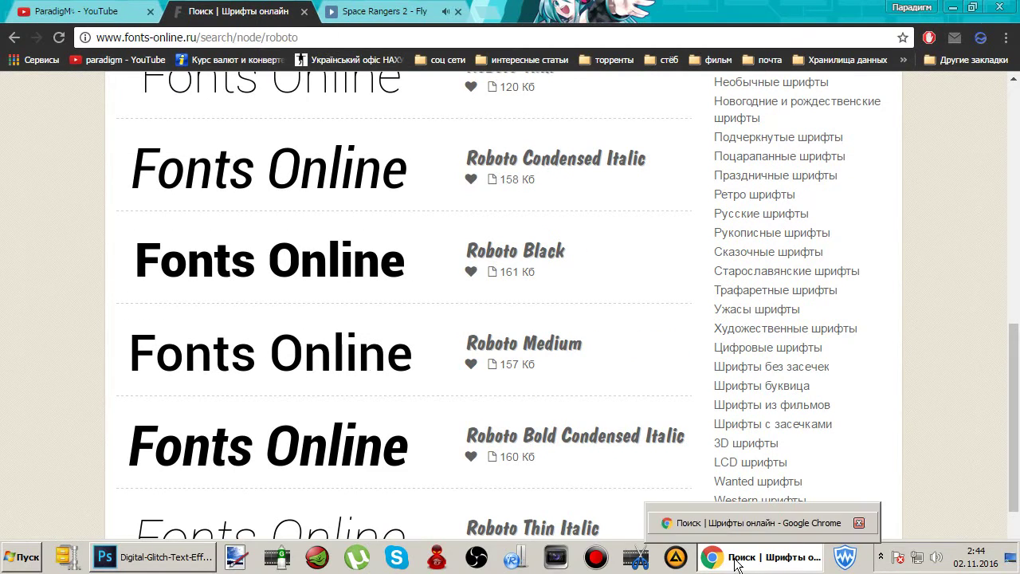
- Switch to Photoshop at full size, open the contents of the ADD TEXT HERE smart object and dismiss the notices
{"action": "left_click", "coordinate": [116, 557]}
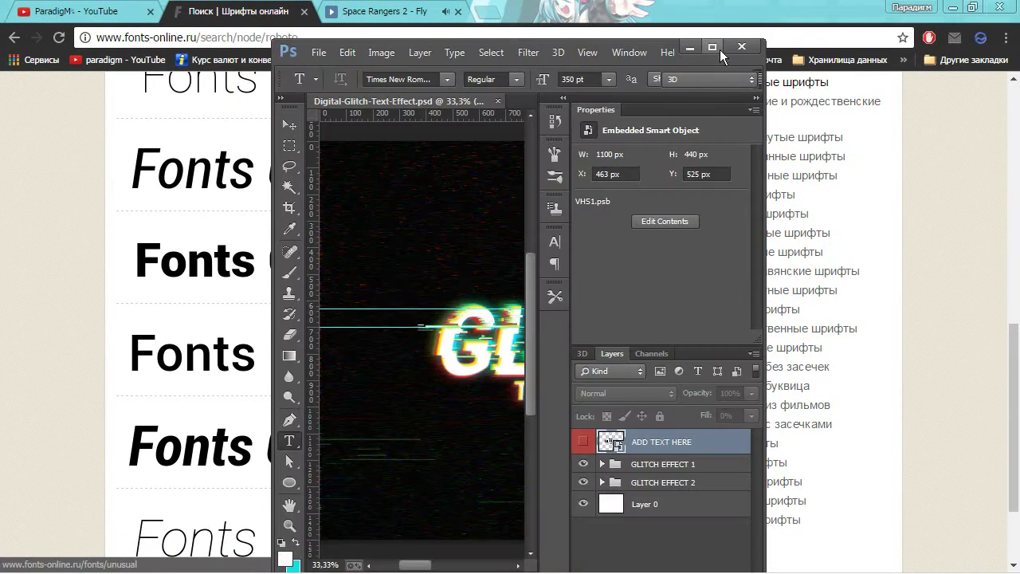
{"action": "left_click", "coordinate": [717, 48]}
{"action": "left_click", "coordinate": [909, 177]}
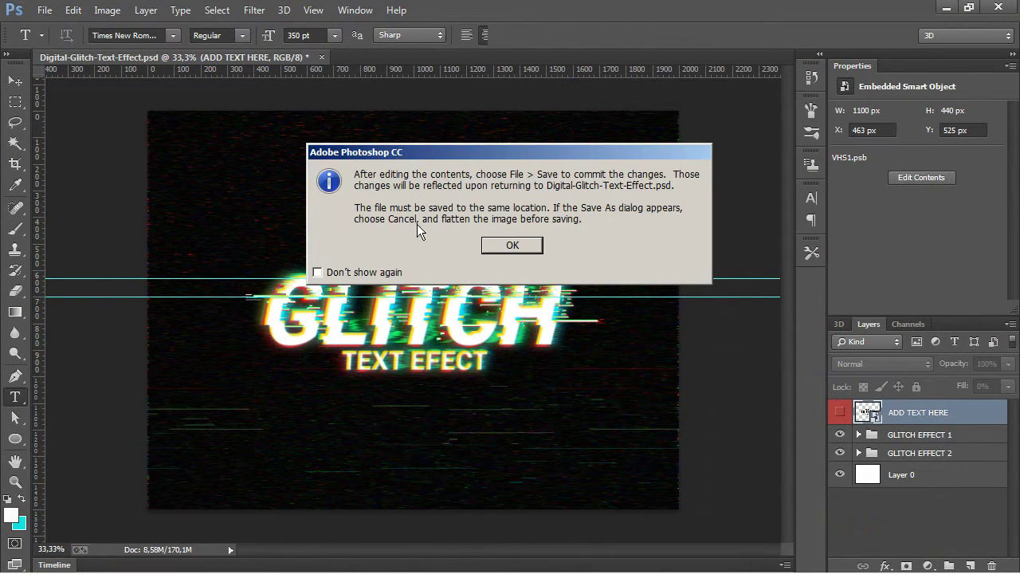
{"action": "left_click", "coordinate": [522, 246]}
{"action": "left_click", "coordinate": [545, 254]}
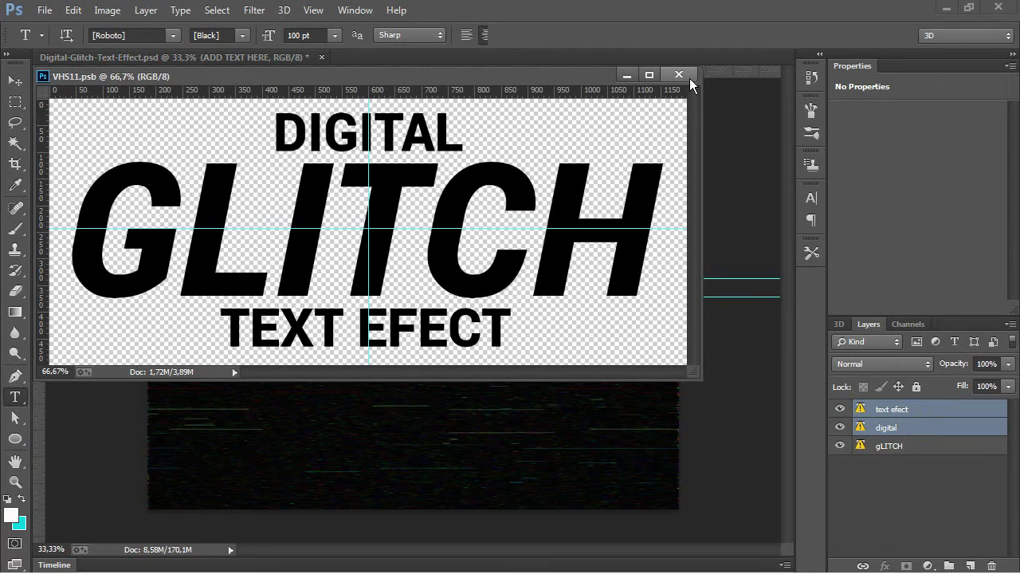
- Check which font the GLITCH text layer is missing, decline the substitution, close the smart object's document and return to the browser
{"action": "left_click", "coordinate": [572, 256]}
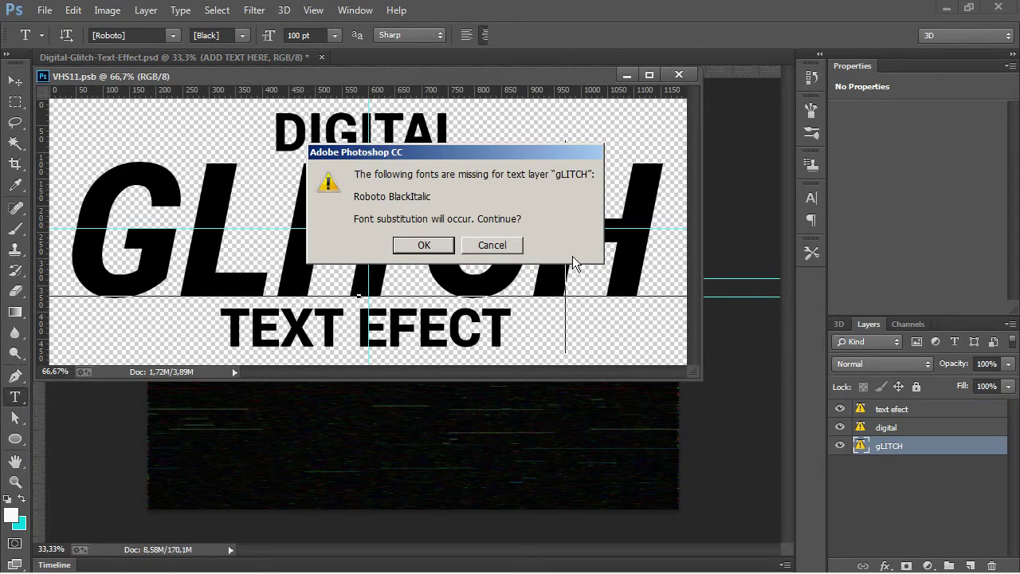
{"action": "left_click", "coordinate": [494, 246]}
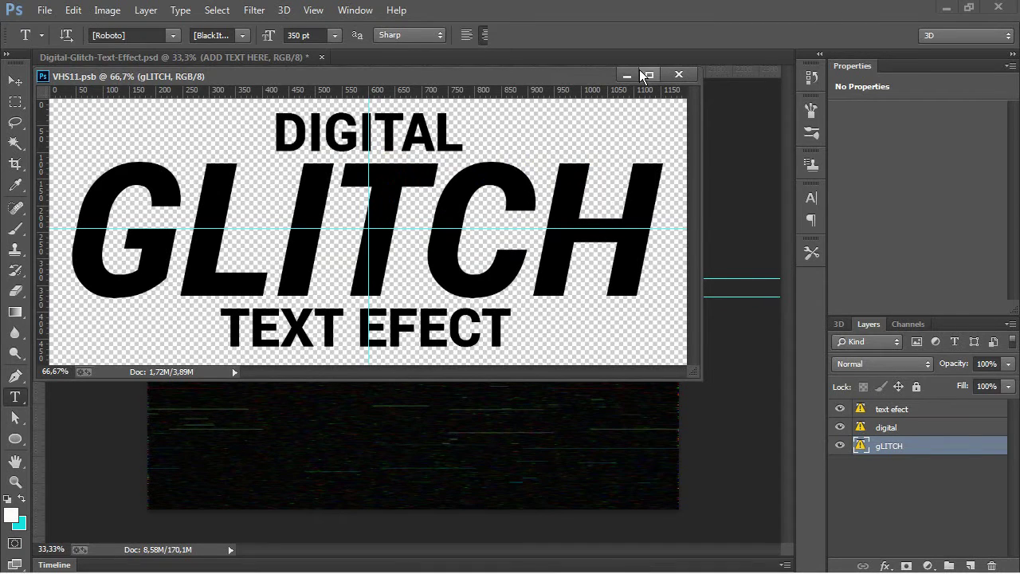
{"action": "left_click", "coordinate": [679, 75]}
{"action": "left_click_drag", "start_coordinate": [759, 8], "coordinate": [668, 128]}
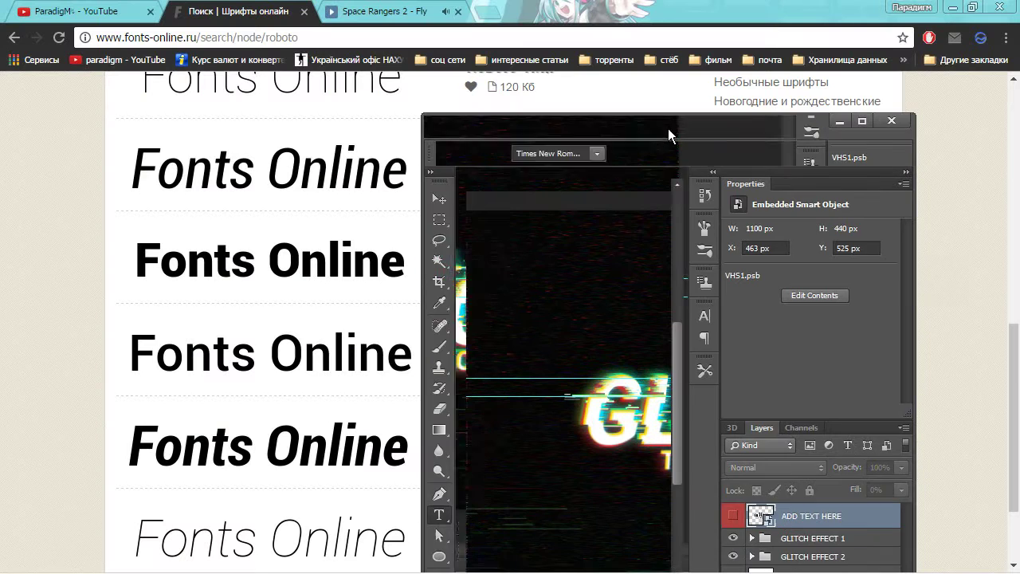
{"action": "left_click", "coordinate": [22, 240]}
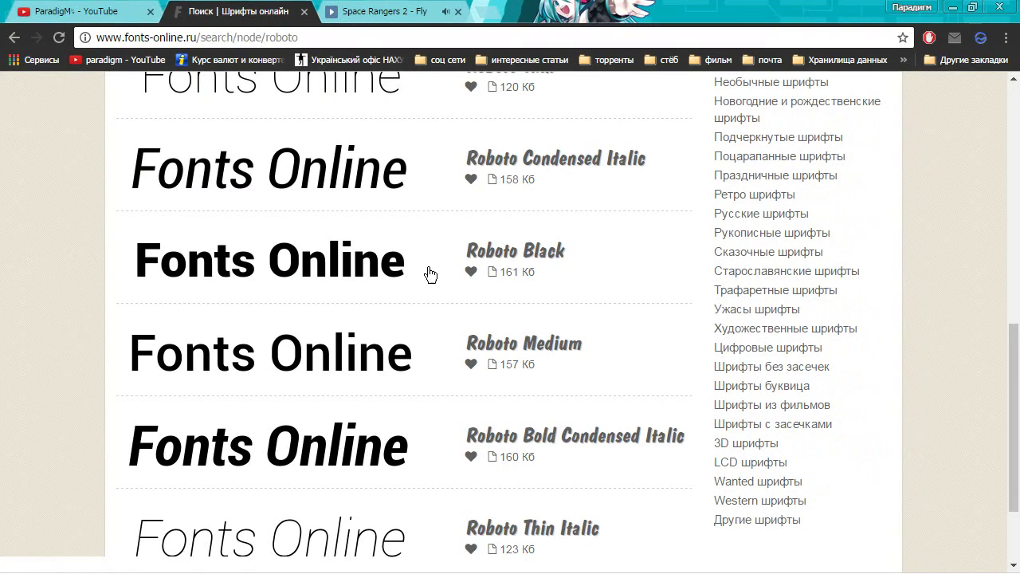
- Go through the roboto search results to the second page and open the Roboto Black Italic font page
{"action": "scroll", "coordinate": [439, 275], "scroll_direction": "down", "scroll_amount": 2}
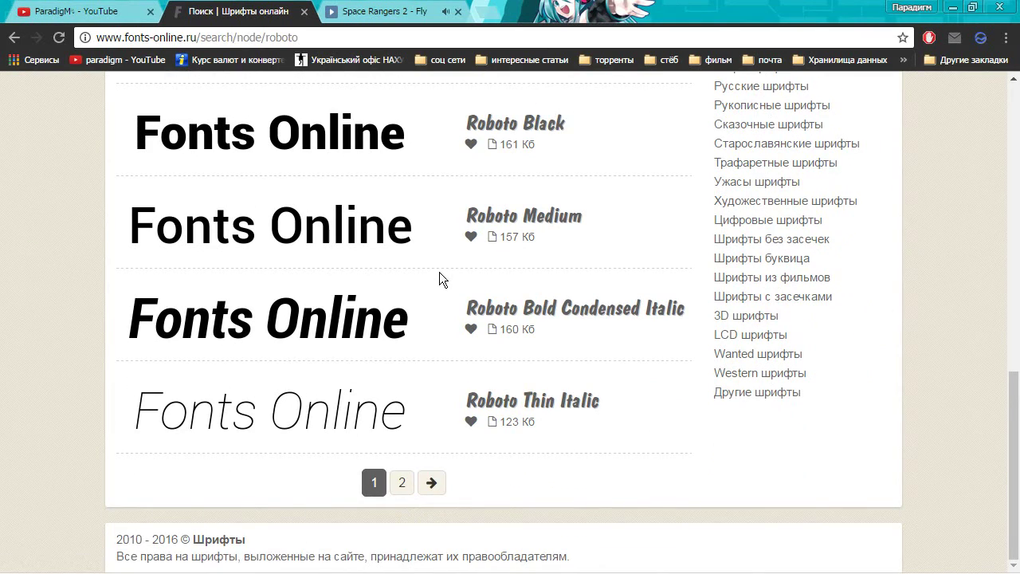
{"action": "scroll", "coordinate": [439, 433], "scroll_direction": "up", "scroll_amount": 5}
{"action": "scroll", "coordinate": [460, 416], "scroll_direction": "up", "scroll_amount": 5}
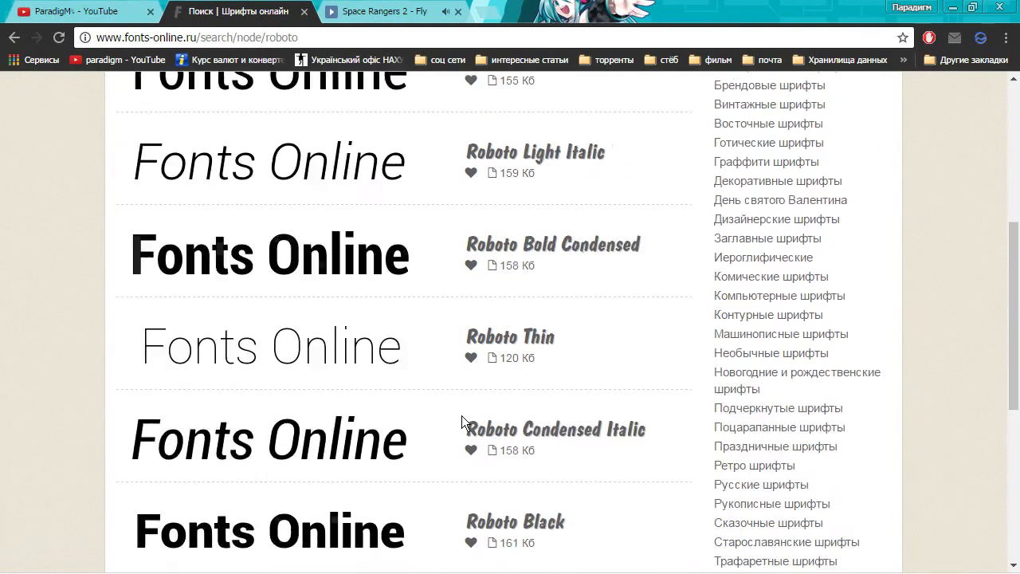
{"action": "scroll", "coordinate": [473, 417], "scroll_direction": "down", "scroll_amount": 9}
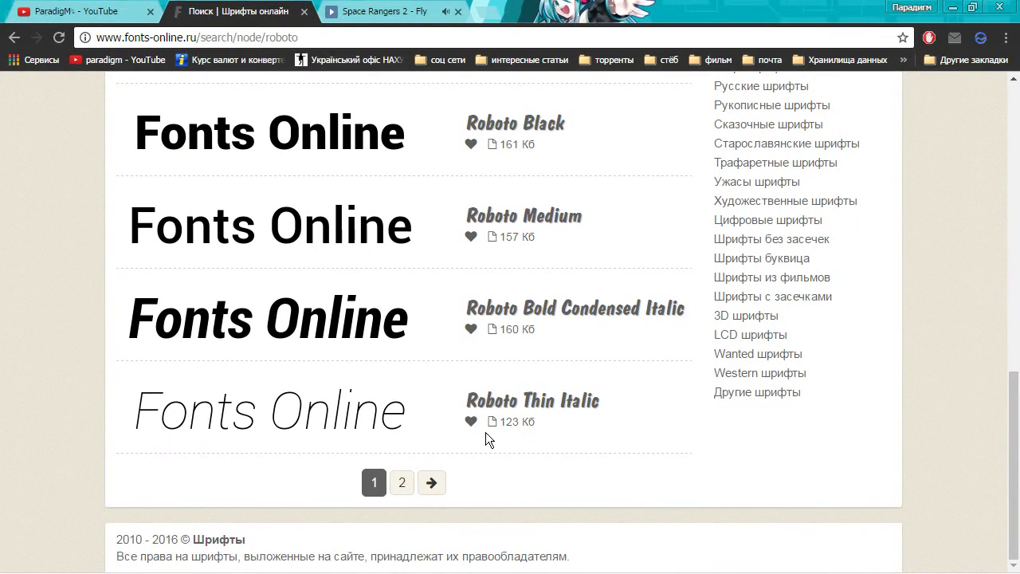
{"action": "left_click", "coordinate": [403, 484]}
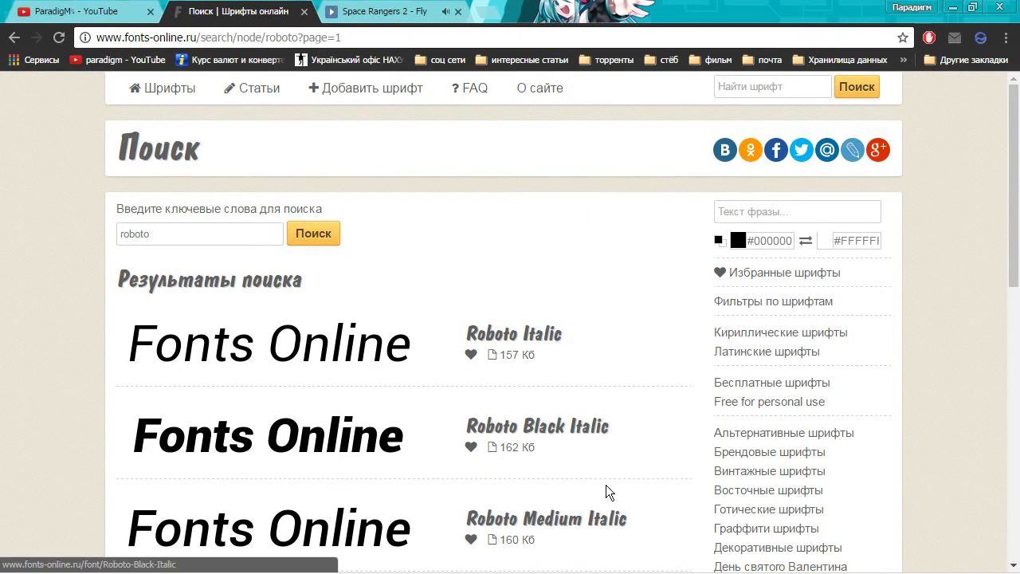
{"action": "scroll", "coordinate": [633, 498], "scroll_direction": "down", "scroll_amount": 1}
{"action": "scroll", "coordinate": [633, 491], "scroll_direction": "down", "scroll_amount": 1}
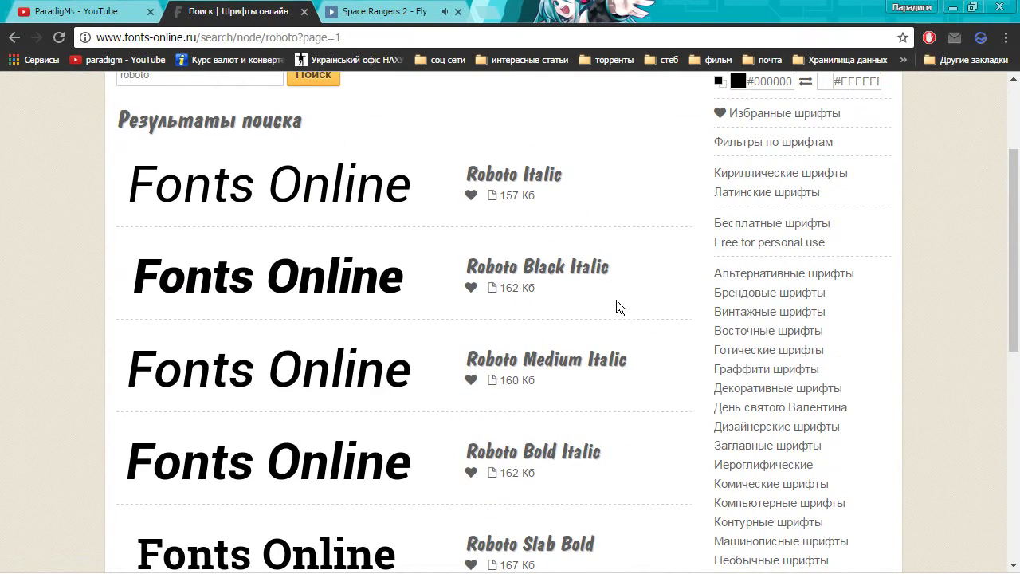
{"action": "left_click", "coordinate": [554, 266]}
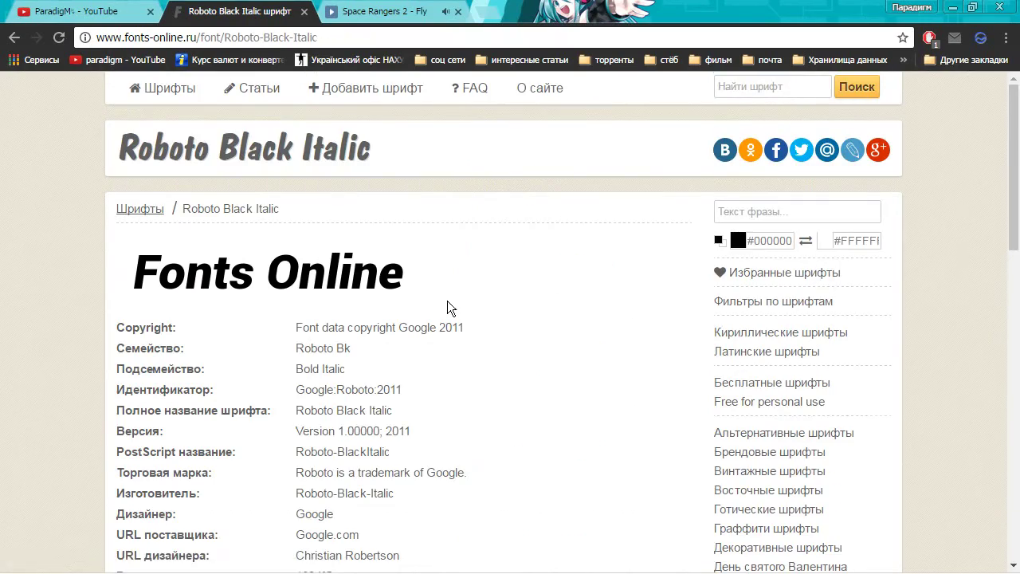
- Look over the Roboto Black Italic character set and download the font as 3954.ttf
{"action": "scroll", "coordinate": [448, 308], "scroll_direction": "down", "scroll_amount": 5}
{"action": "scroll", "coordinate": [258, 372], "scroll_direction": "down", "scroll_amount": 5}
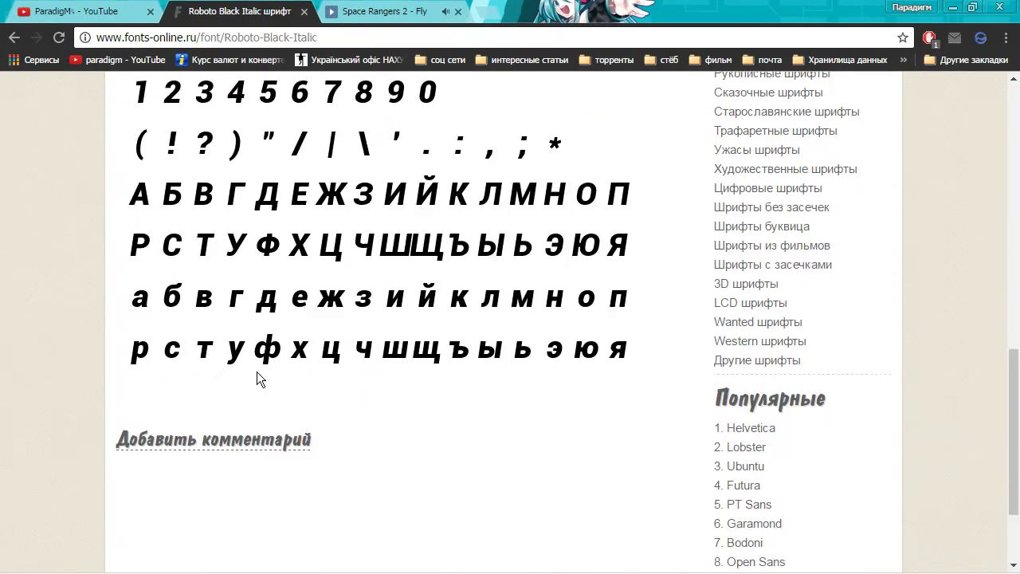
{"action": "scroll", "coordinate": [266, 375], "scroll_direction": "up", "scroll_amount": 4}
{"action": "scroll", "coordinate": [268, 472], "scroll_direction": "down", "scroll_amount": 5}
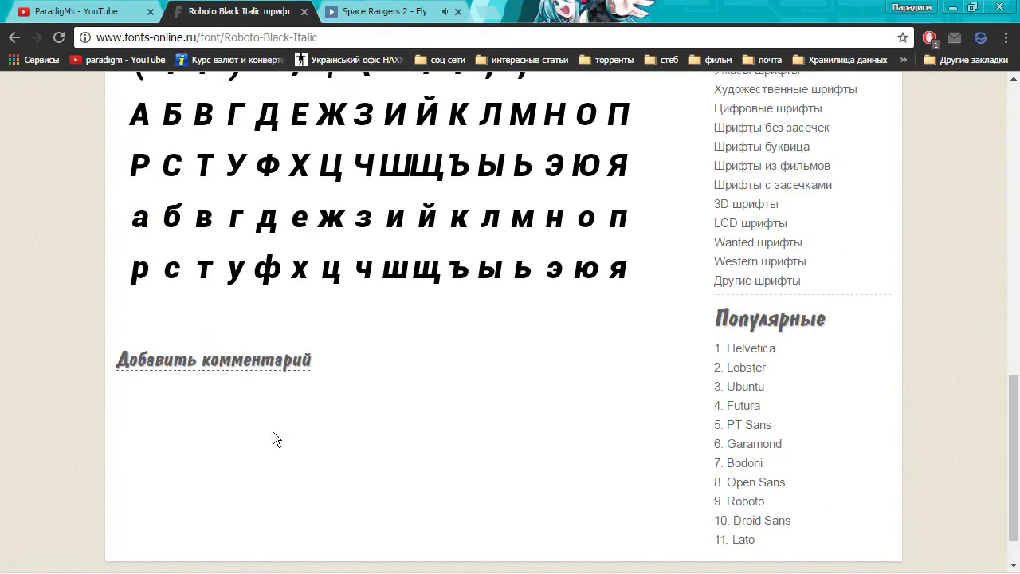
{"action": "scroll", "coordinate": [176, 380], "scroll_direction": "up", "scroll_amount": 4}
{"action": "scroll", "coordinate": [259, 225], "scroll_direction": "up", "scroll_amount": 4}
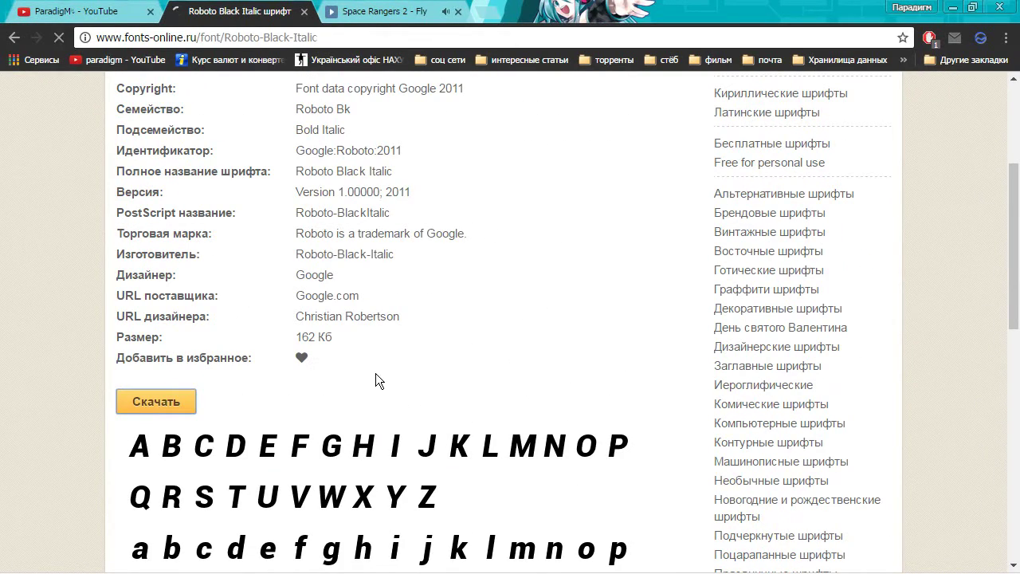
{"action": "left_click", "coordinate": [175, 399]}
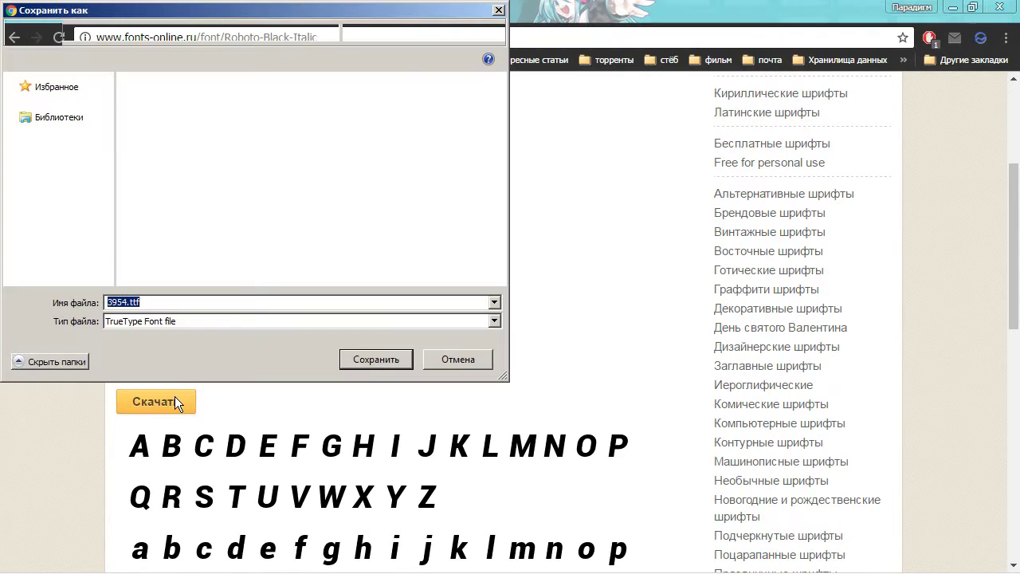
{"action": "left_click", "coordinate": [376, 359]}
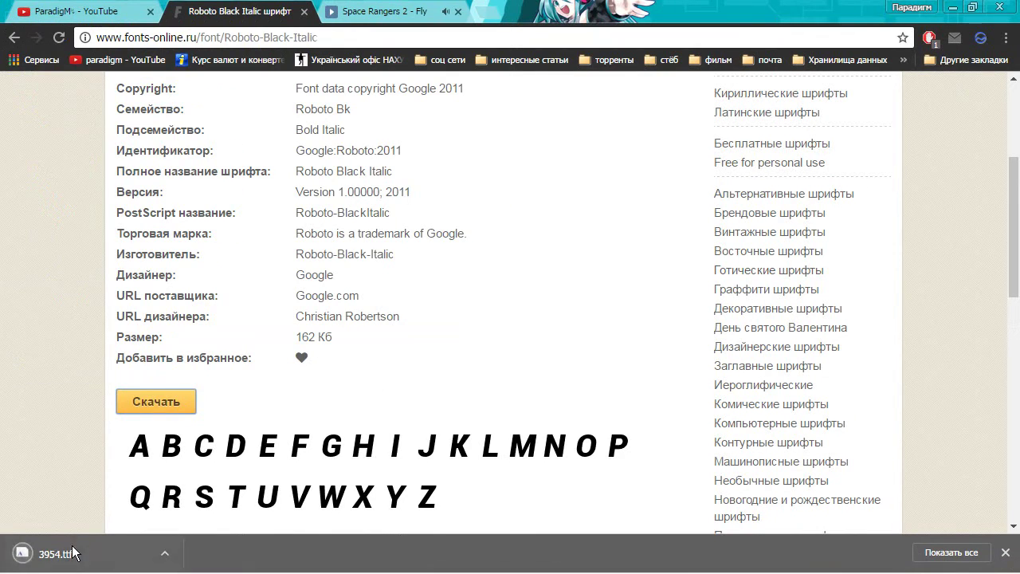
- Open the downloaded 3954.ttf, install the Roboto Black Italic font and close its preview
{"action": "left_click", "coordinate": [72, 551]}
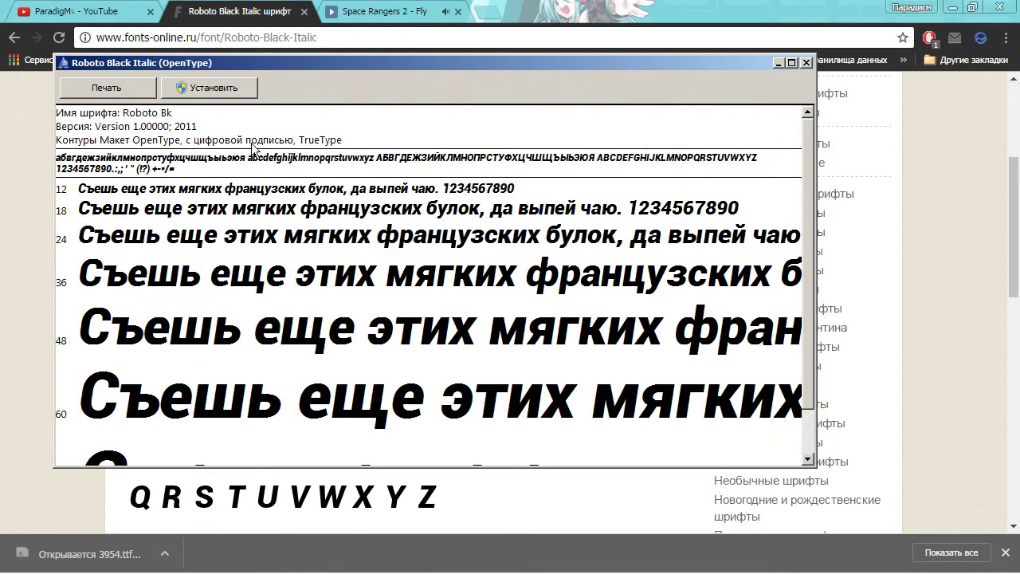
{"action": "left_click", "coordinate": [217, 94]}
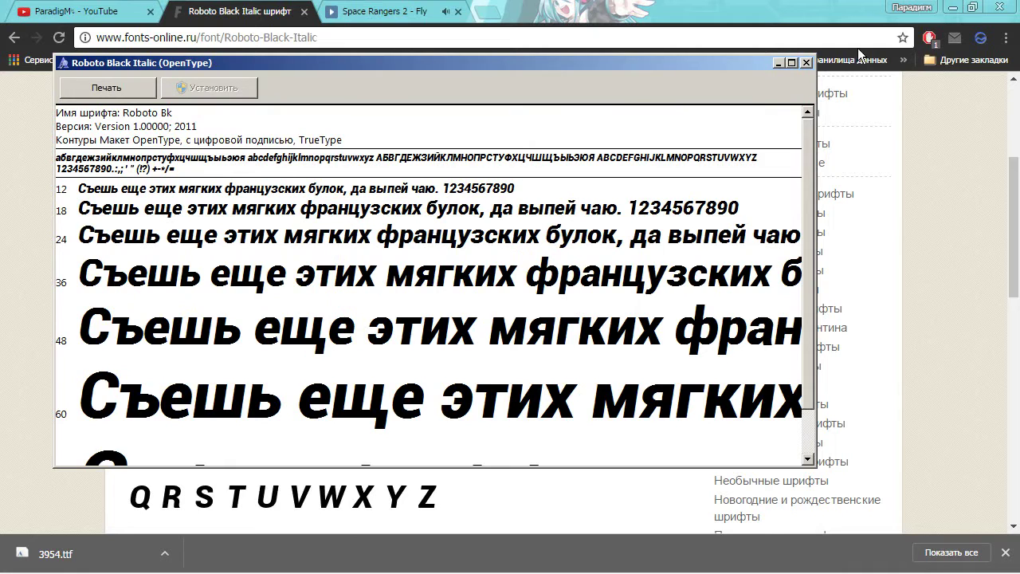
{"action": "left_click", "coordinate": [807, 62]}
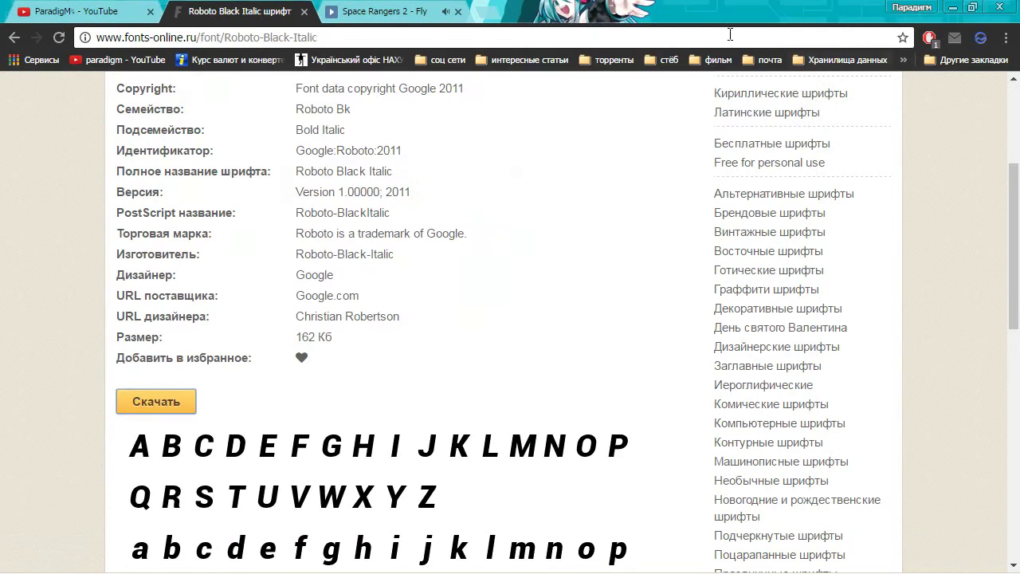
- Shrink and minimize the browser, then bring Photoshop back to full size with the glitch text effect file
{"action": "double_click", "coordinate": [668, 11]}
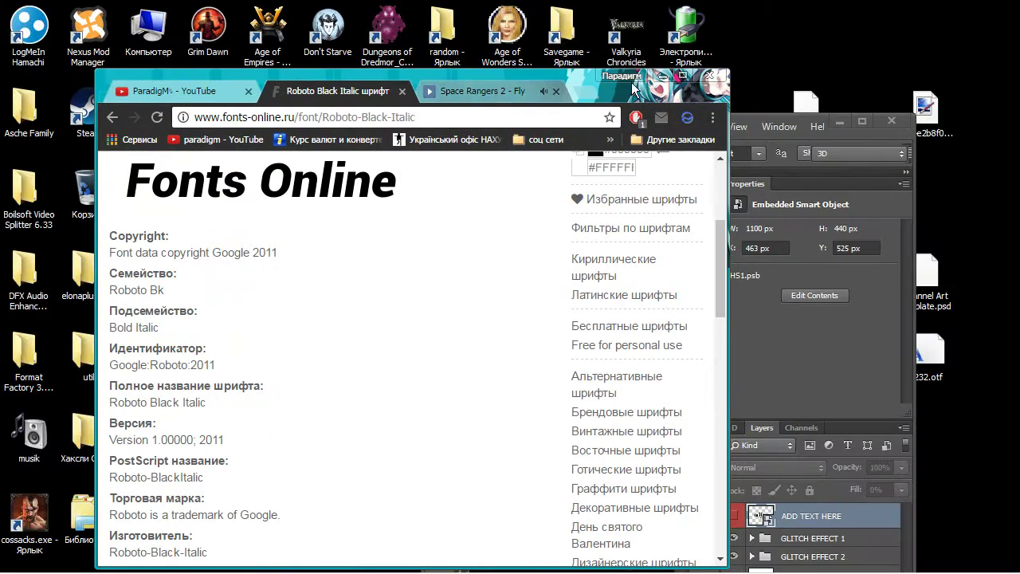
{"action": "left_click", "coordinate": [662, 76]}
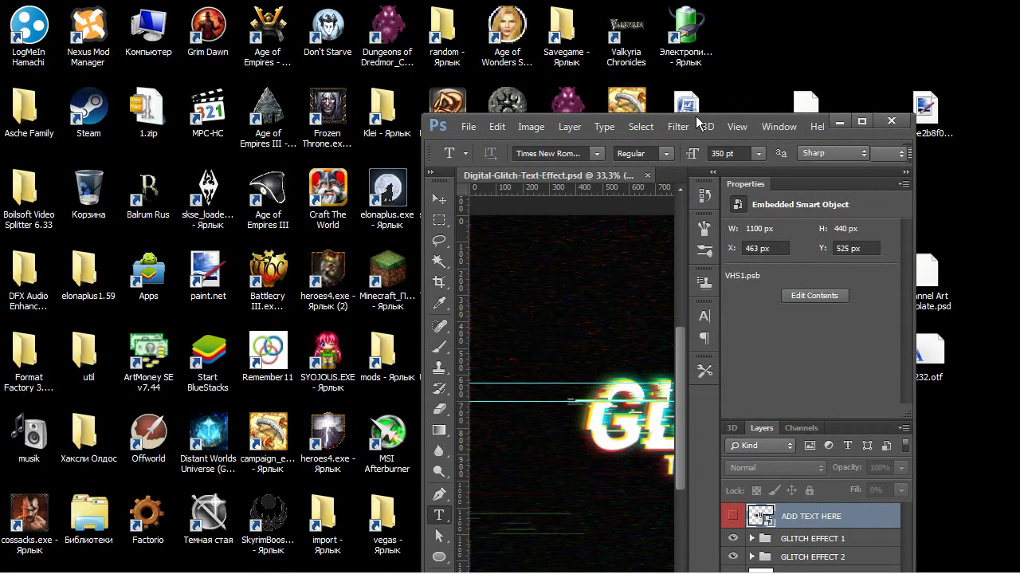
{"action": "left_click_drag", "start_coordinate": [695, 118], "coordinate": [462, 76]}
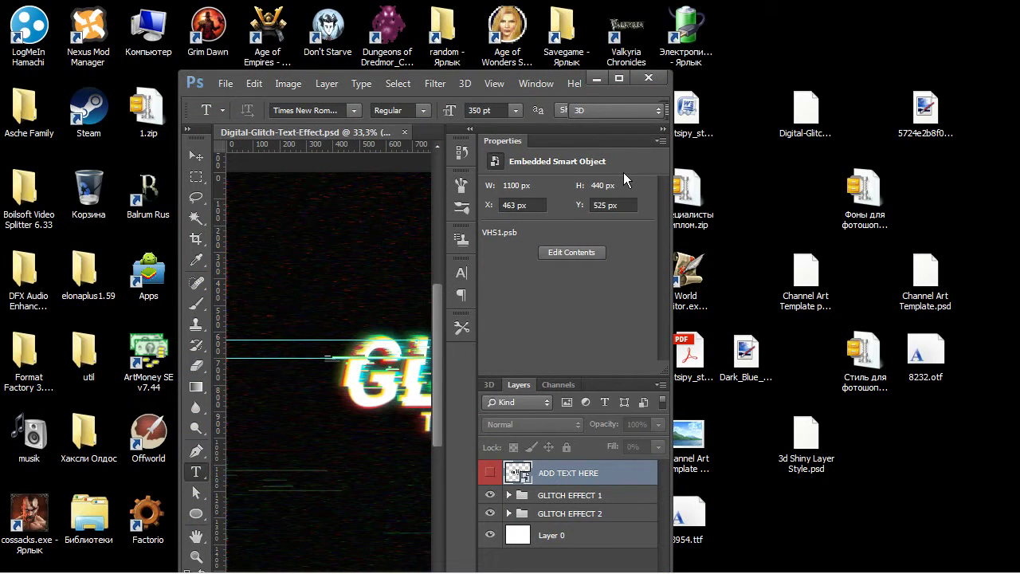
{"action": "left_click", "coordinate": [619, 77]}
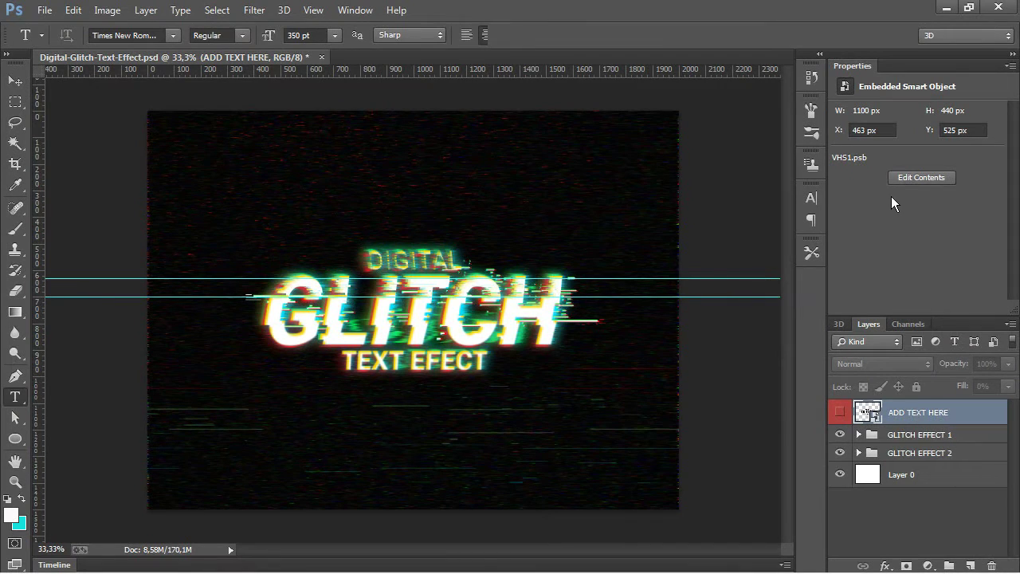
- Open the contents of the ADD TEXT HERE smart object, acknowledge the saving notice and update its text layers
{"action": "left_click", "coordinate": [917, 178]}
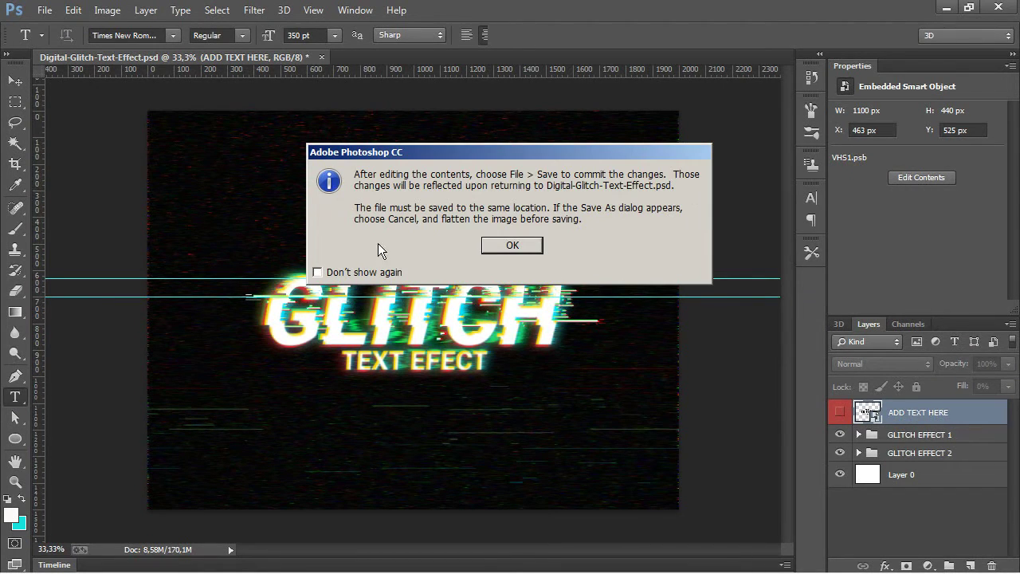
{"action": "left_click", "coordinate": [488, 247]}
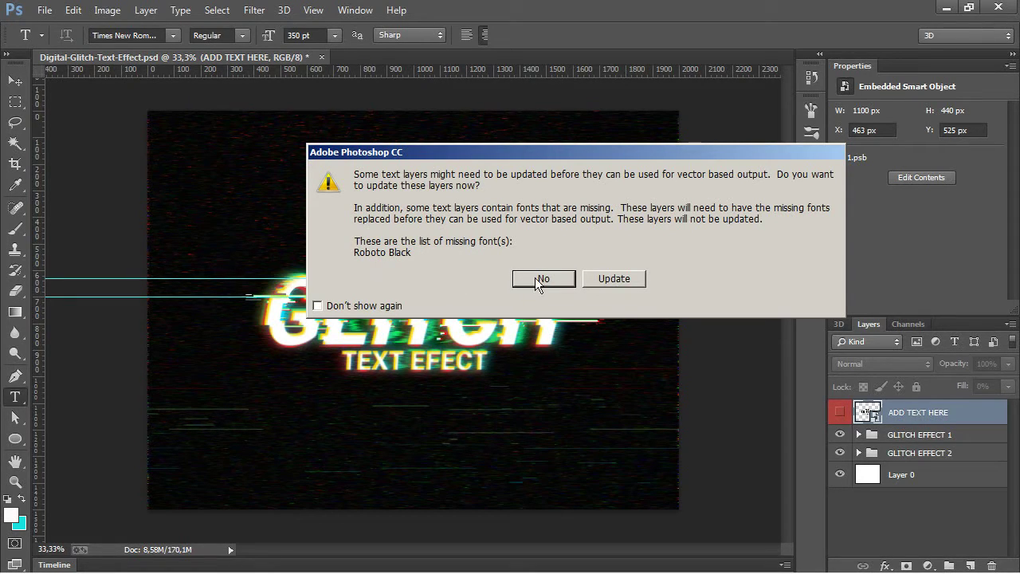
{"action": "left_click", "coordinate": [614, 278]}
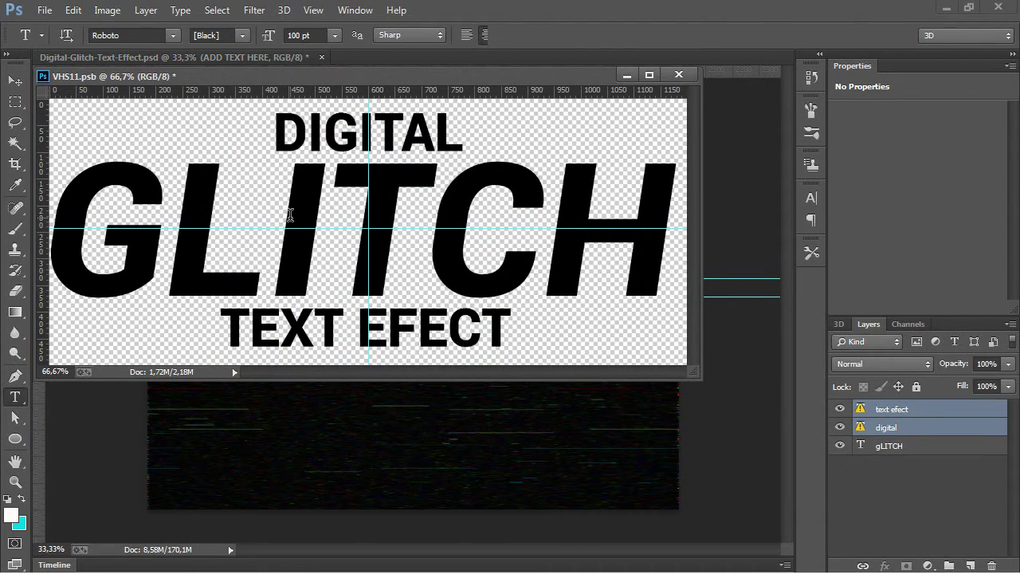
- Replace the GLITCH text with "Paradigm" and save the smart object's document
{"action": "left_click", "coordinate": [619, 233]}
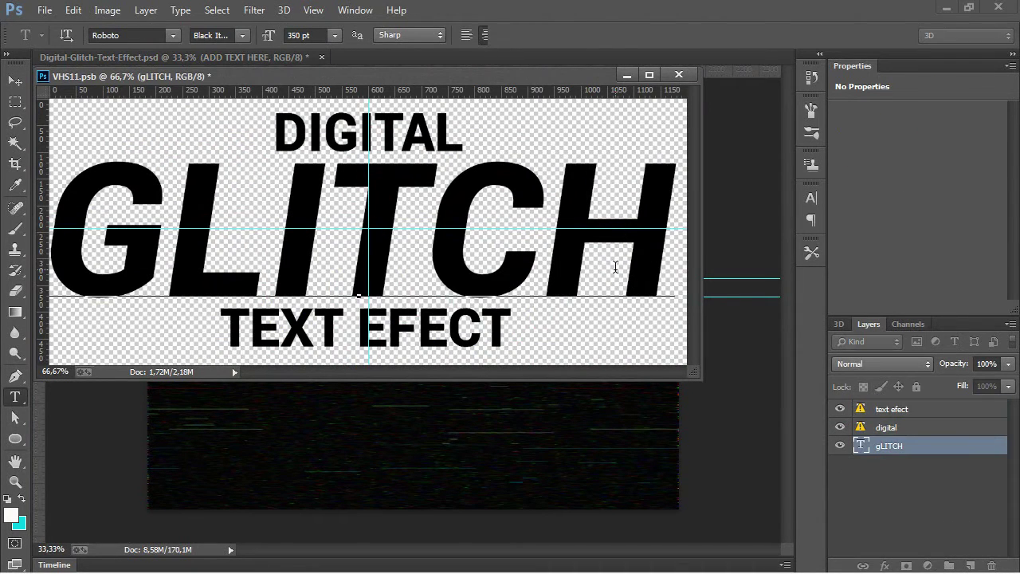
{"action": "key", "text": "BackSpace"}
{"action": "key", "text": "BackSpace"}
{"action": "key", "text": "BackSpace"}
{"action": "key", "text": "BackSpace"}
{"action": "key", "text": "BackSpace"}
{"action": "key", "text": "BackSpace"}
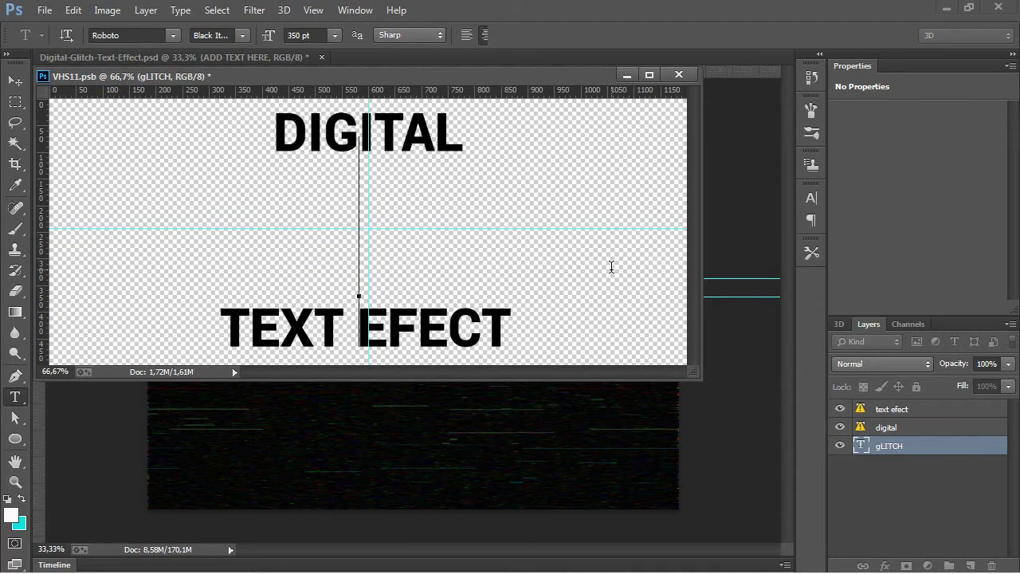
{"action": "type", "text": "P"}
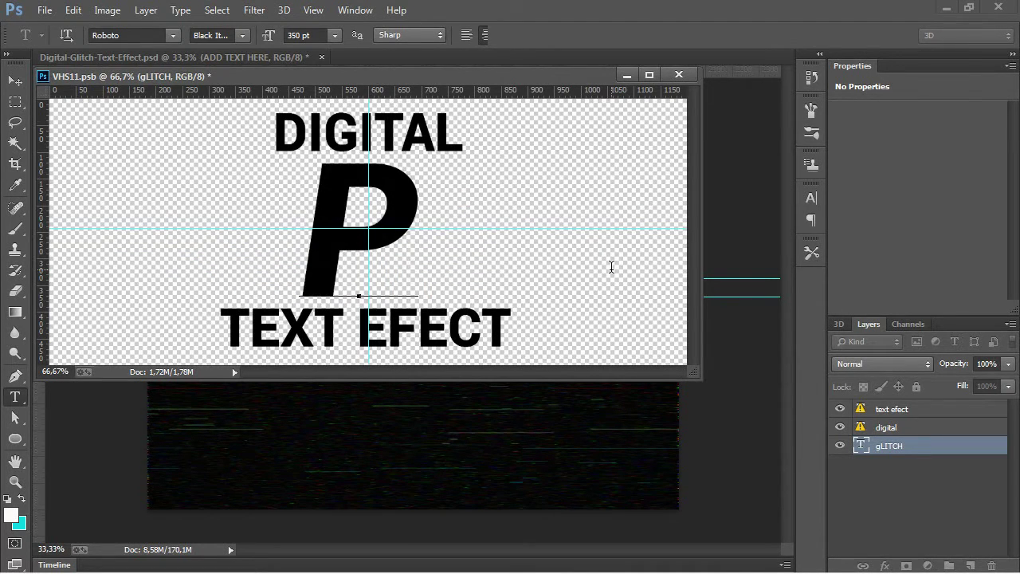
{"action": "type", "text": "ARAD"}
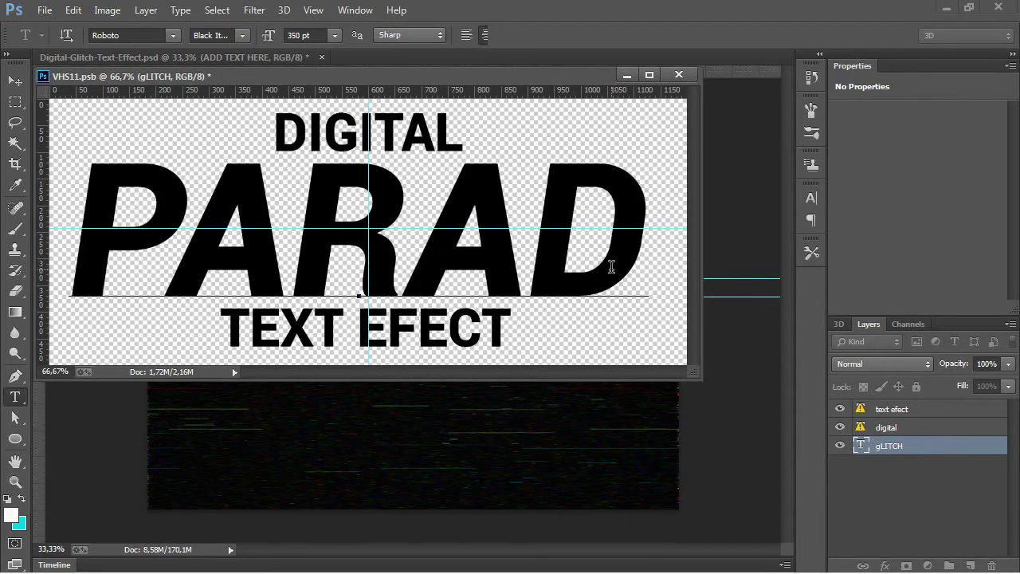
{"action": "type", "text": "IGM"}
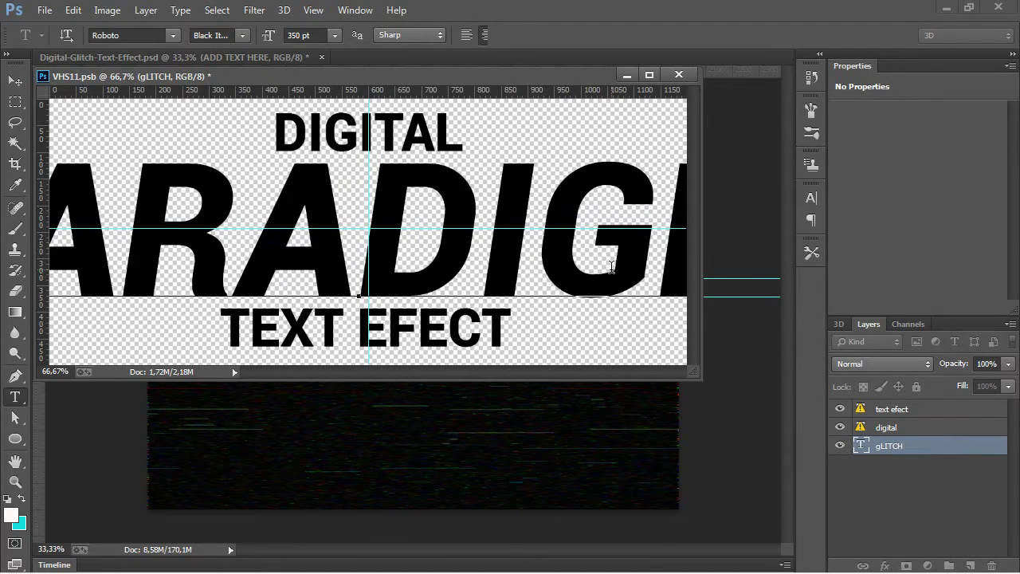
{"action": "left_click", "coordinate": [41, 11]}
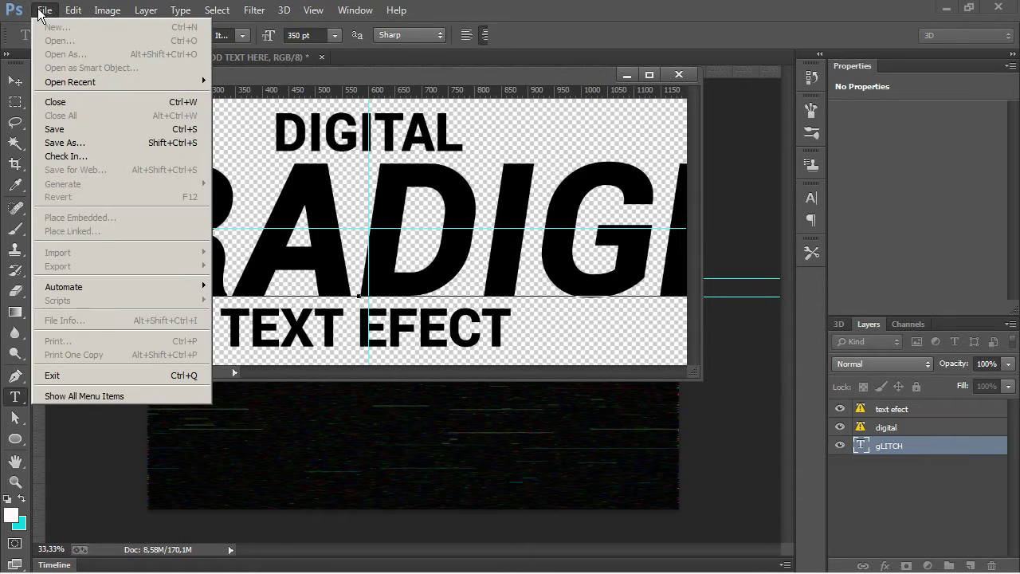
{"action": "left_click", "coordinate": [80, 130]}
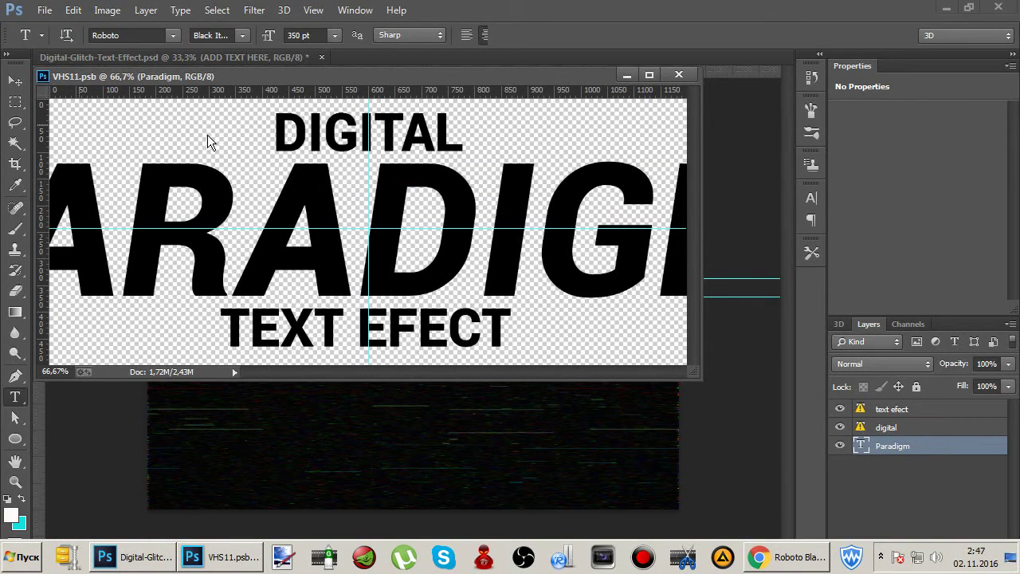
- Reopen the contents of the ADD TEXT HERE smart object in a wider window, examine the Paradigm text and close them again
{"action": "left_click", "coordinate": [683, 78]}
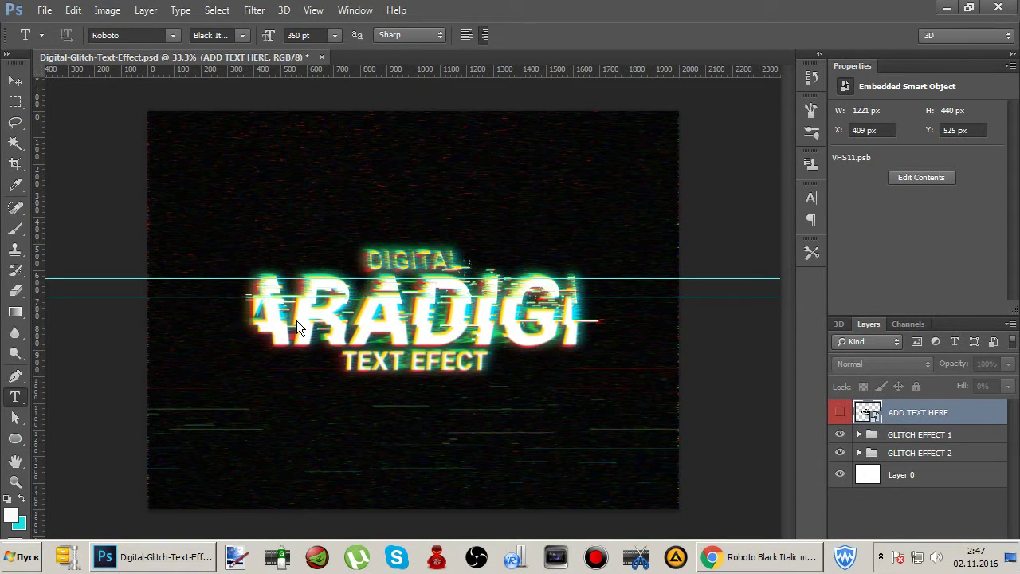
{"action": "left_click", "coordinate": [926, 178]}
{"action": "left_click", "coordinate": [456, 244]}
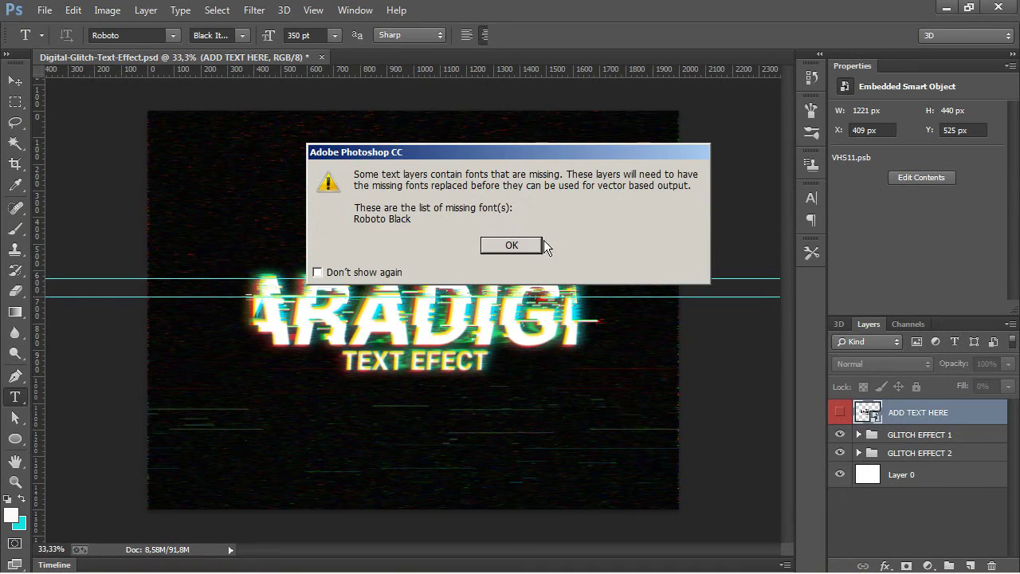
{"action": "left_click", "coordinate": [520, 241]}
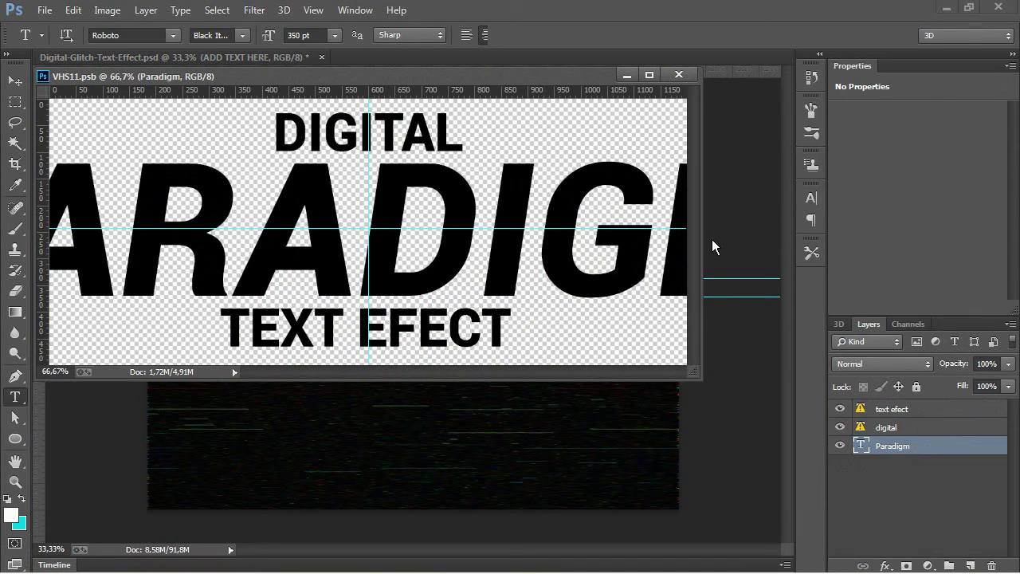
{"action": "left_click_drag", "start_coordinate": [701, 251], "coordinate": [863, 264]}
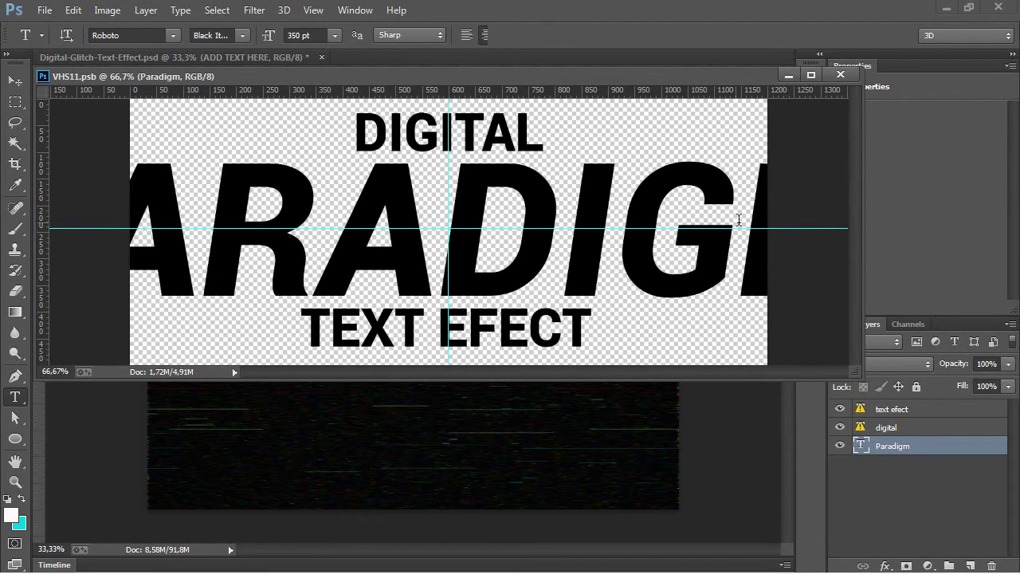
{"action": "left_click", "coordinate": [840, 74]}
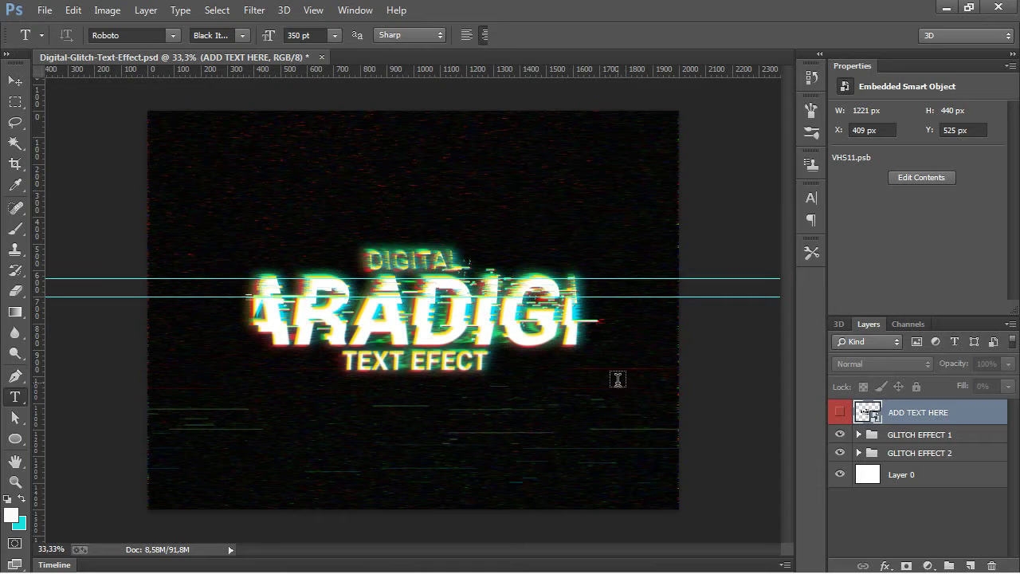
{"action": "left_click", "coordinate": [45, 9]}
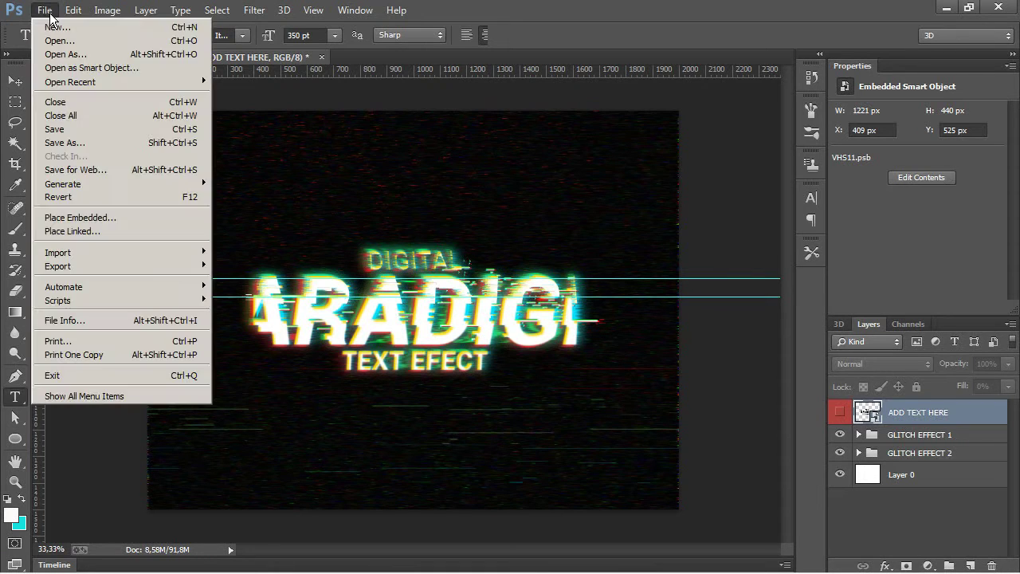
{"action": "left_click", "coordinate": [182, 145]}
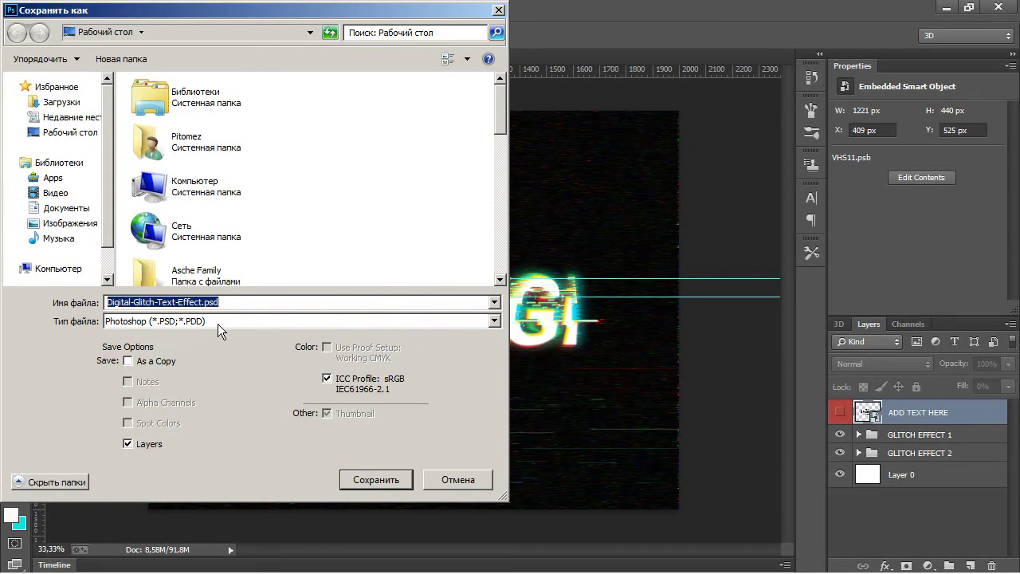
{"action": "left_click", "coordinate": [200, 303]}
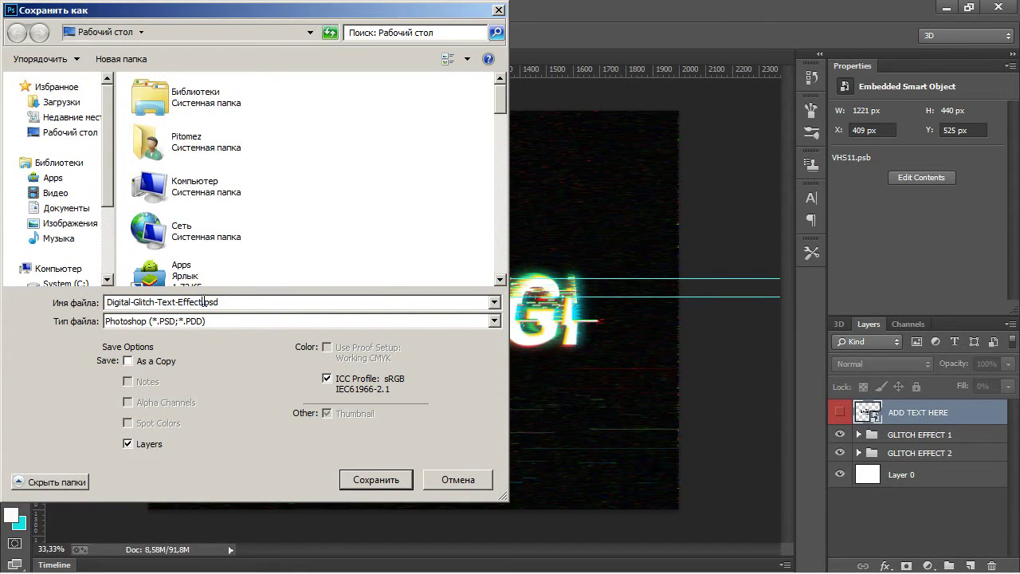
{"action": "type", "text": "paae"}
{"action": "left_click", "coordinate": [245, 322]}
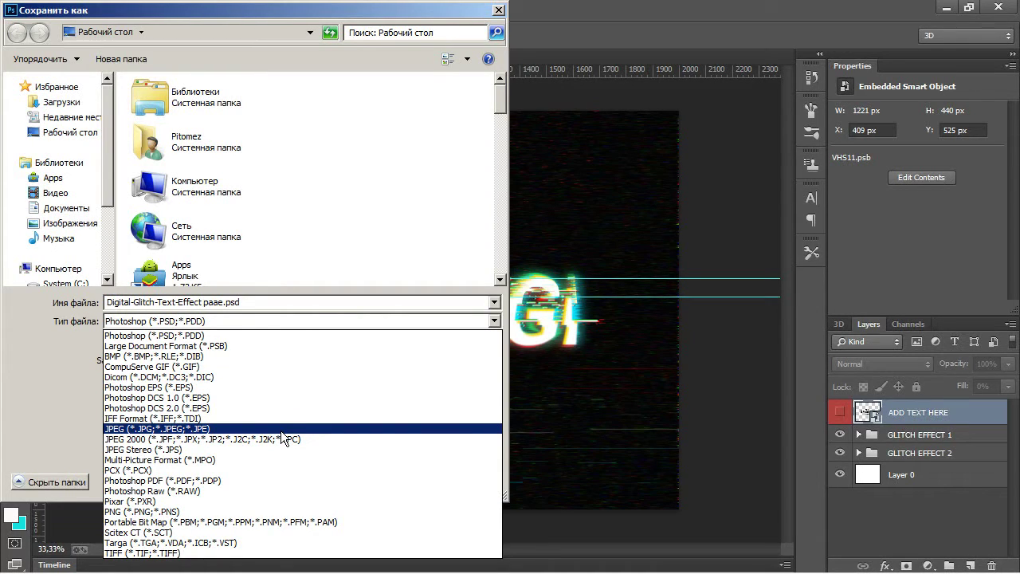
{"action": "left_click", "coordinate": [280, 431]}
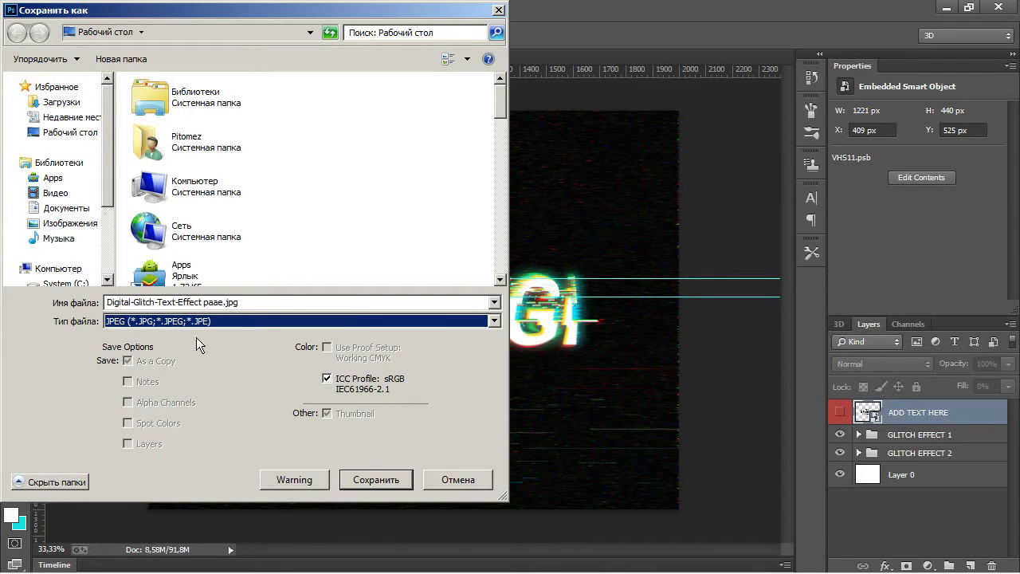
{"action": "left_click", "coordinate": [461, 483]}
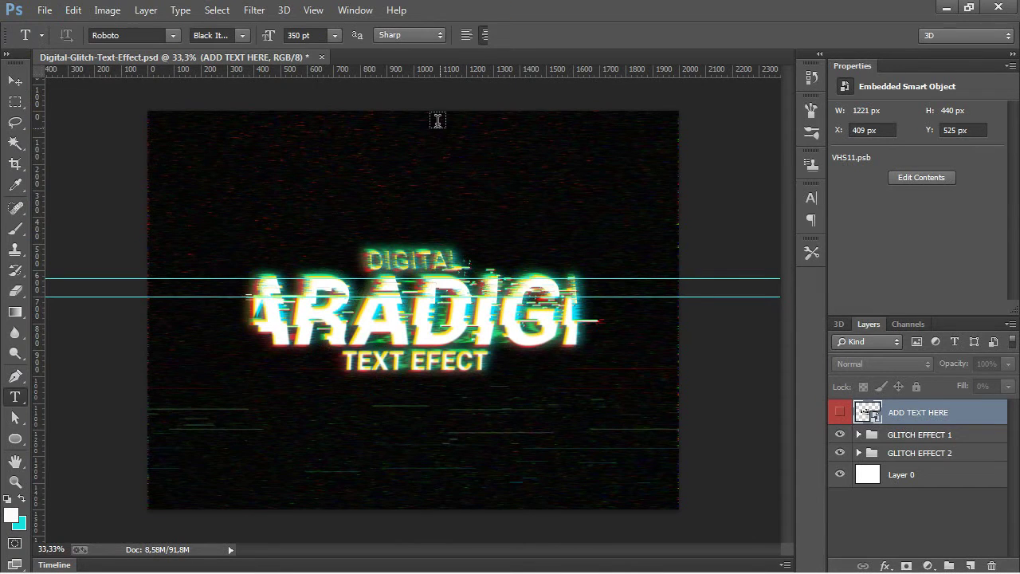
- Close the glitch text effect document without saving, and open the recent Channel Art Template paradigm.psd with its window docked
{"action": "left_click", "coordinate": [321, 57]}
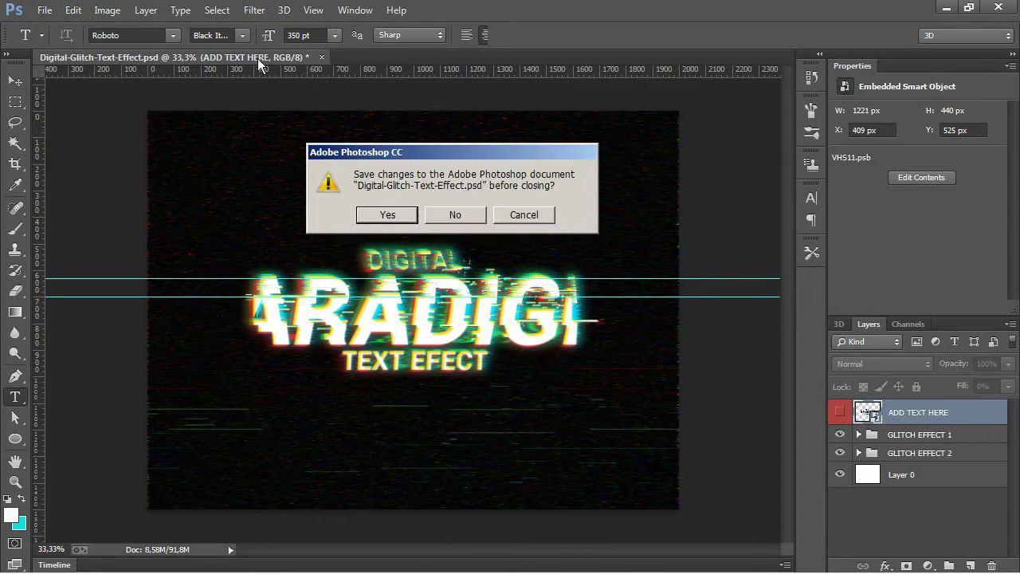
{"action": "left_click", "coordinate": [455, 214]}
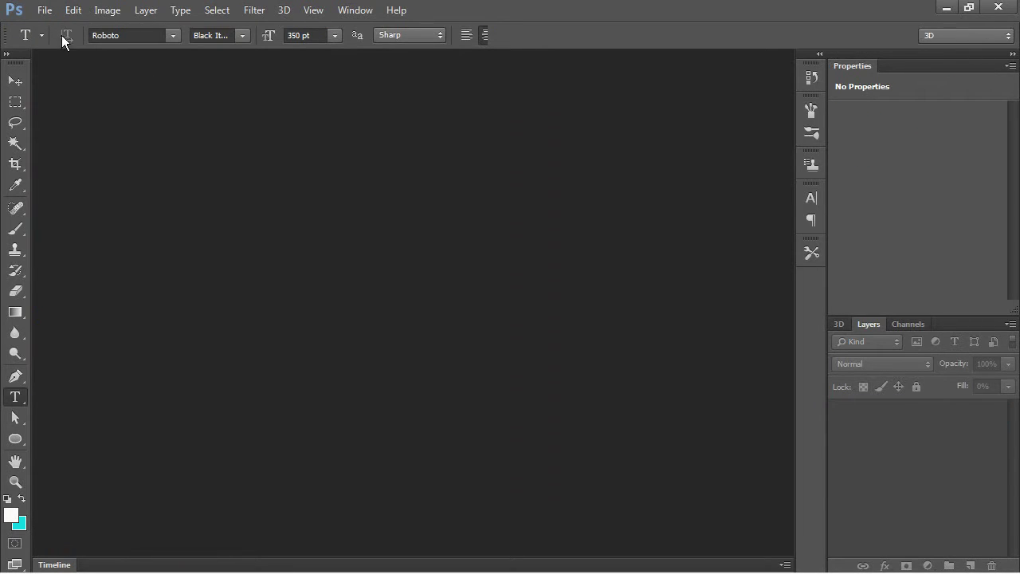
{"action": "left_click", "coordinate": [45, 10]}
{"action": "mouse_move", "coordinate": [103, 83]}
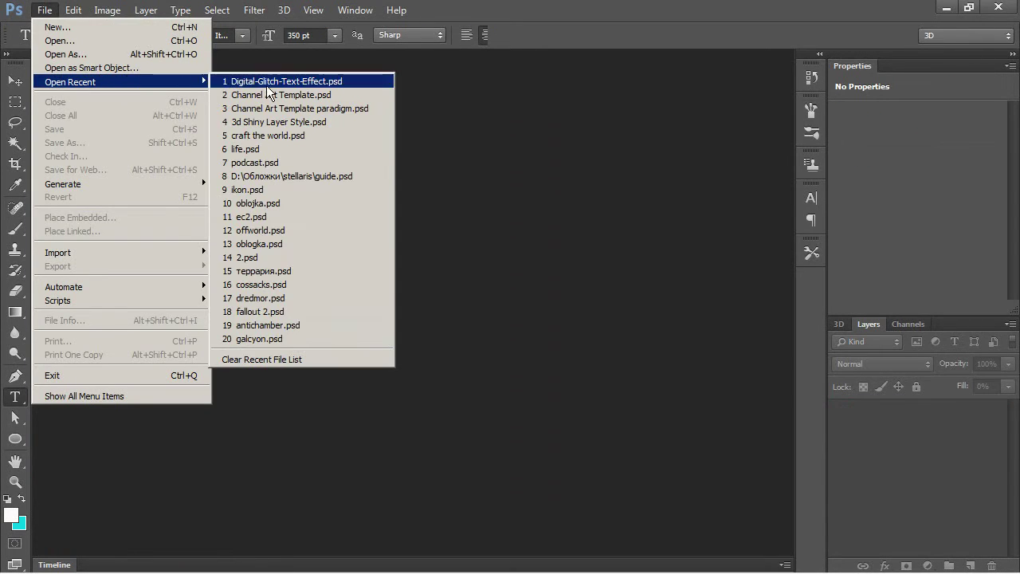
{"action": "left_click", "coordinate": [322, 110]}
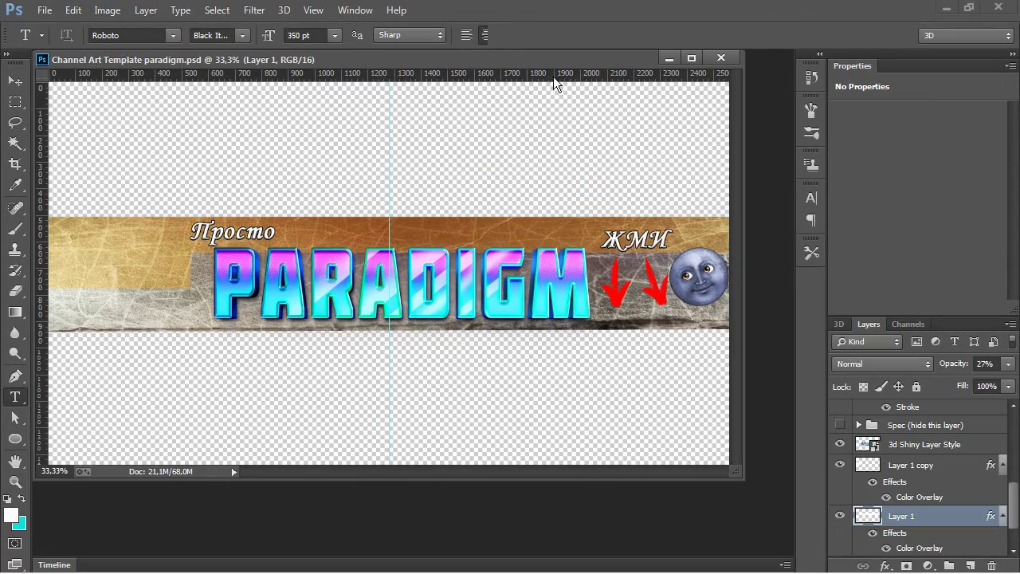
{"action": "left_click_drag", "start_coordinate": [544, 64], "coordinate": [566, 66]}
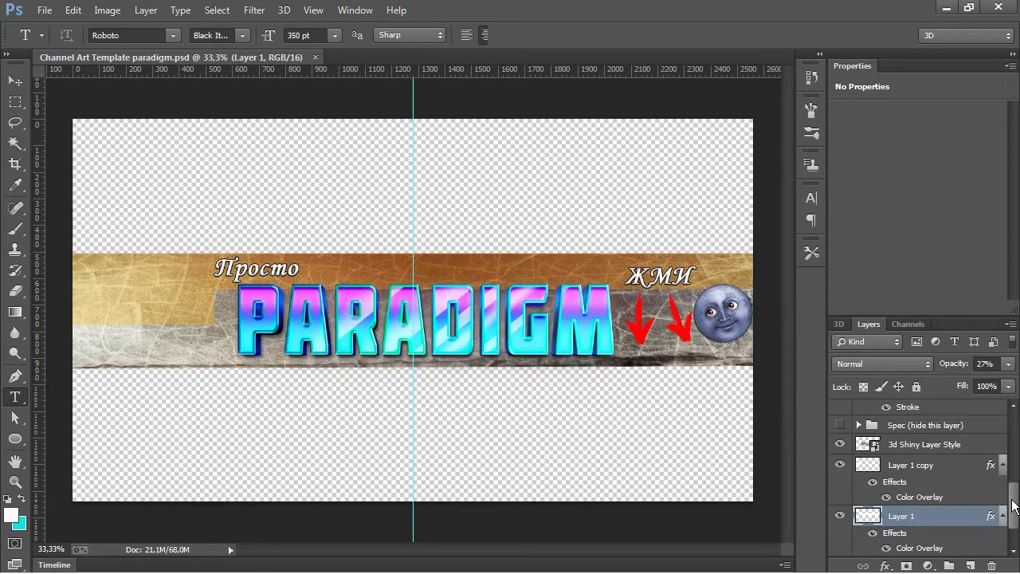
- Open the recent file 3d Shiny Layer Style.psd and dock its window beside the channel art document
{"action": "left_click_drag", "start_coordinate": [1014, 508], "coordinate": [1017, 545]}
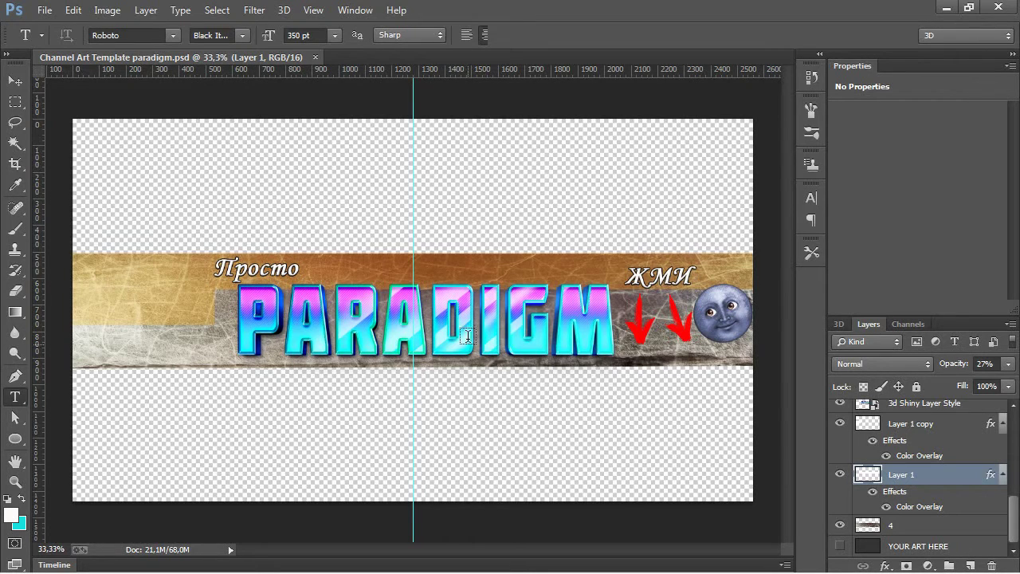
{"action": "left_click_drag", "start_coordinate": [1013, 501], "coordinate": [1014, 556]}
{"action": "left_click", "coordinate": [44, 9]}
{"action": "mouse_move", "coordinate": [103, 82]}
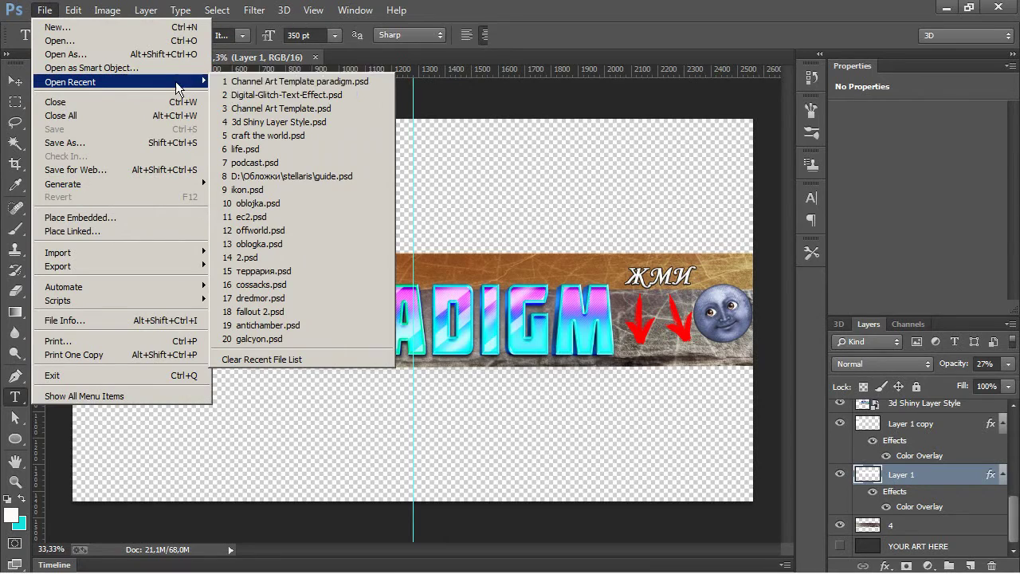
{"action": "left_click", "coordinate": [314, 121]}
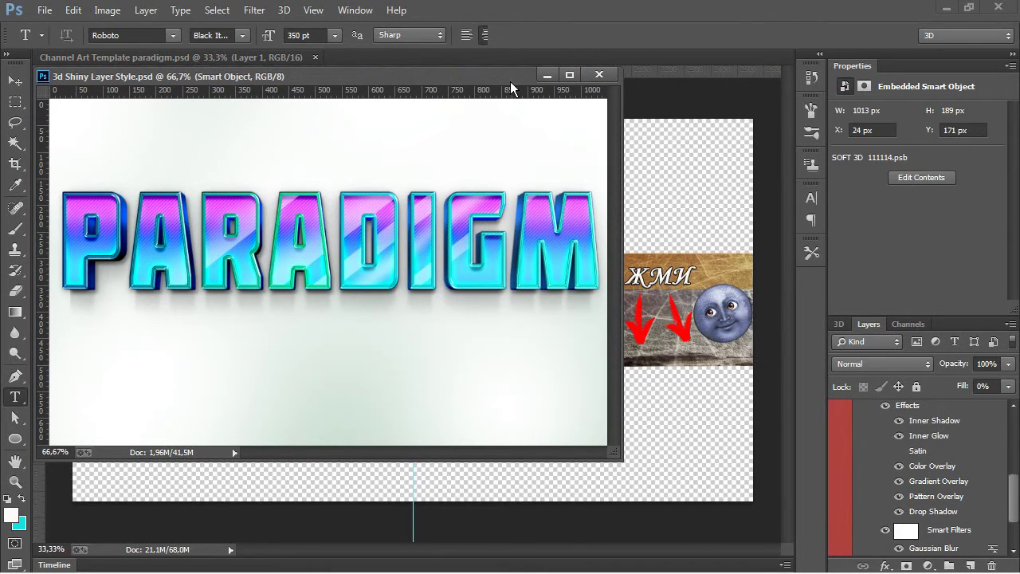
{"action": "left_click_drag", "start_coordinate": [454, 74], "coordinate": [611, 53]}
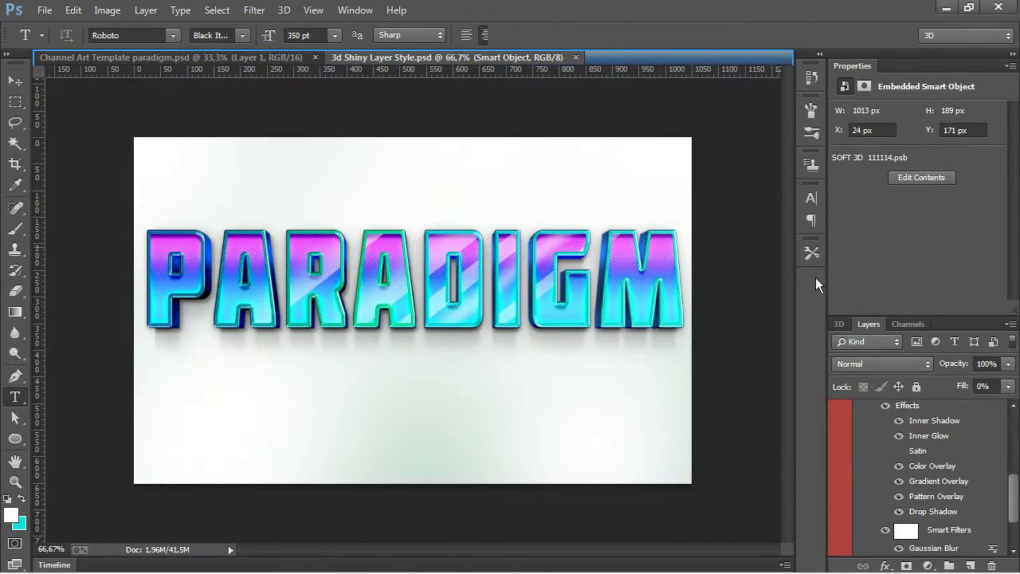
- Hide the bg layer behind the shiny PARADIGM lettering and look over the remaining layers
{"action": "left_click", "coordinate": [1014, 545]}
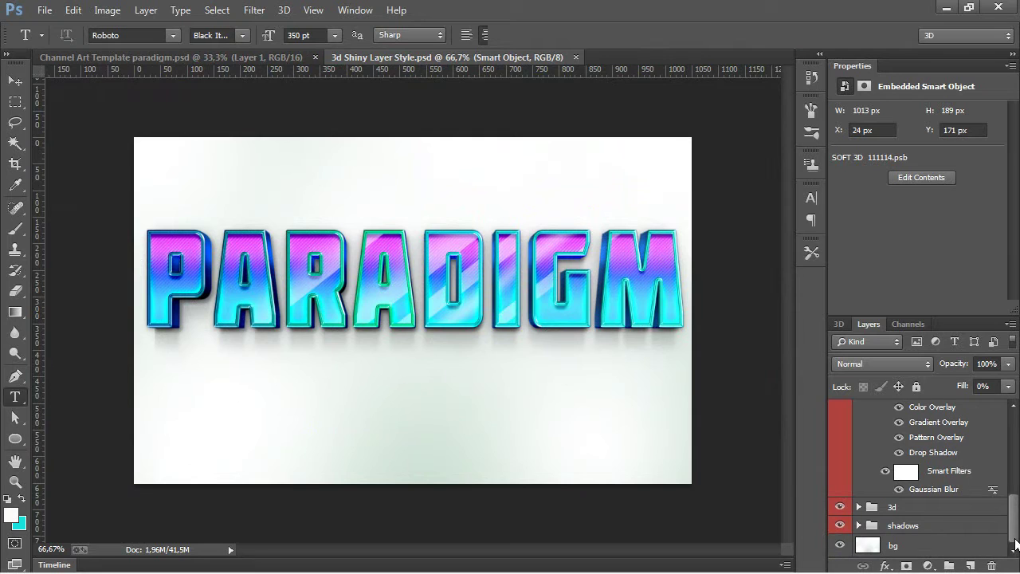
{"action": "left_click", "coordinate": [840, 545]}
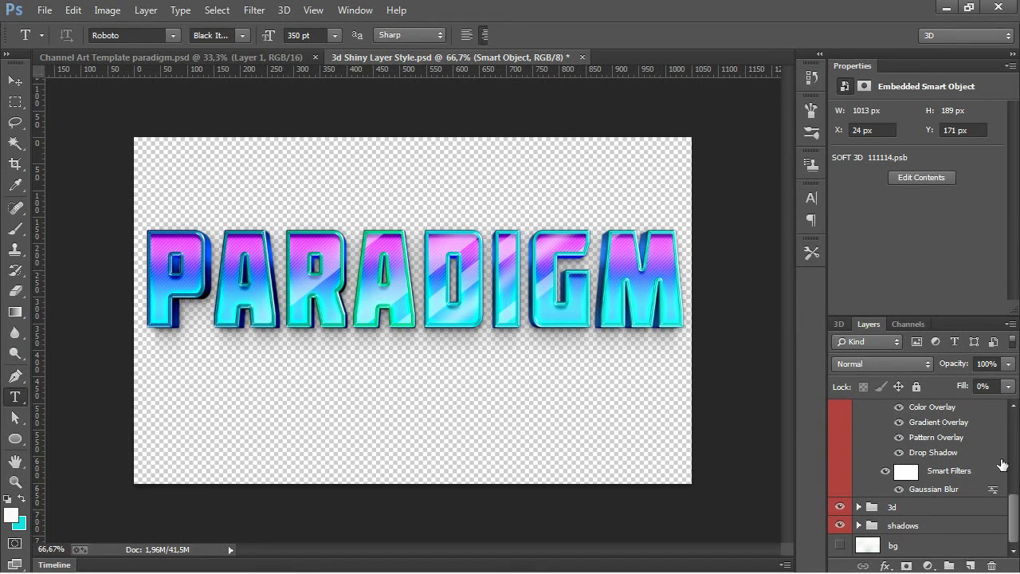
{"action": "scroll", "coordinate": [1014, 507], "scroll_direction": "up", "scroll_amount": 6}
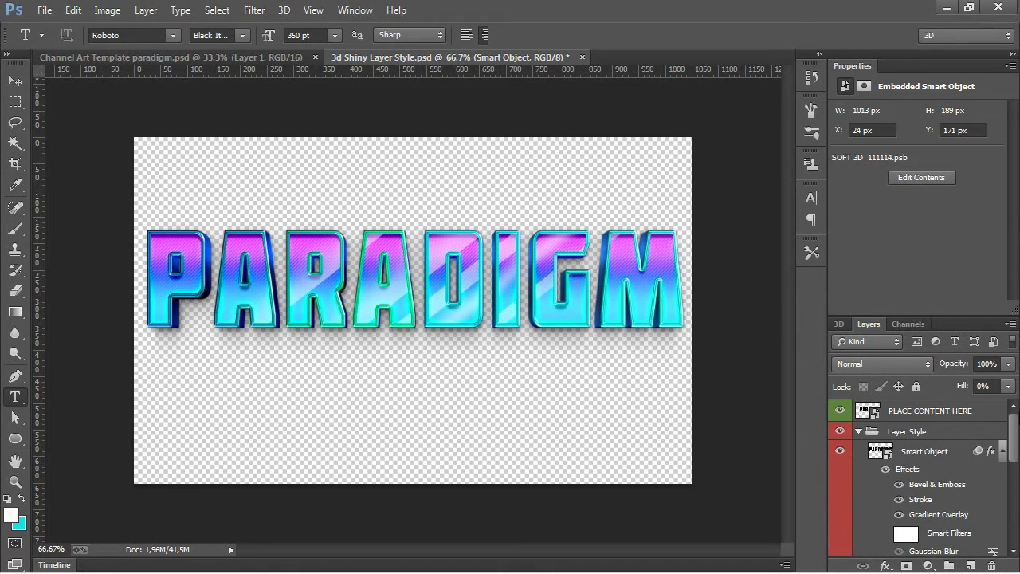
{"action": "scroll", "coordinate": [917, 479], "scroll_direction": "down", "scroll_amount": 3}
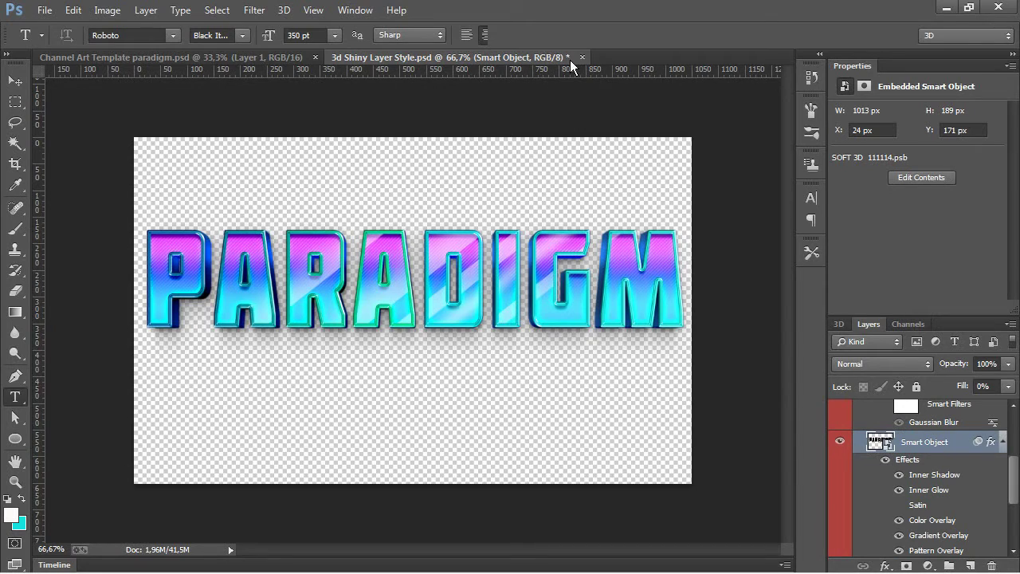
- Open the recent file Channel Art Template.psd and dock its window with the other open documents
{"action": "left_click", "coordinate": [257, 54]}
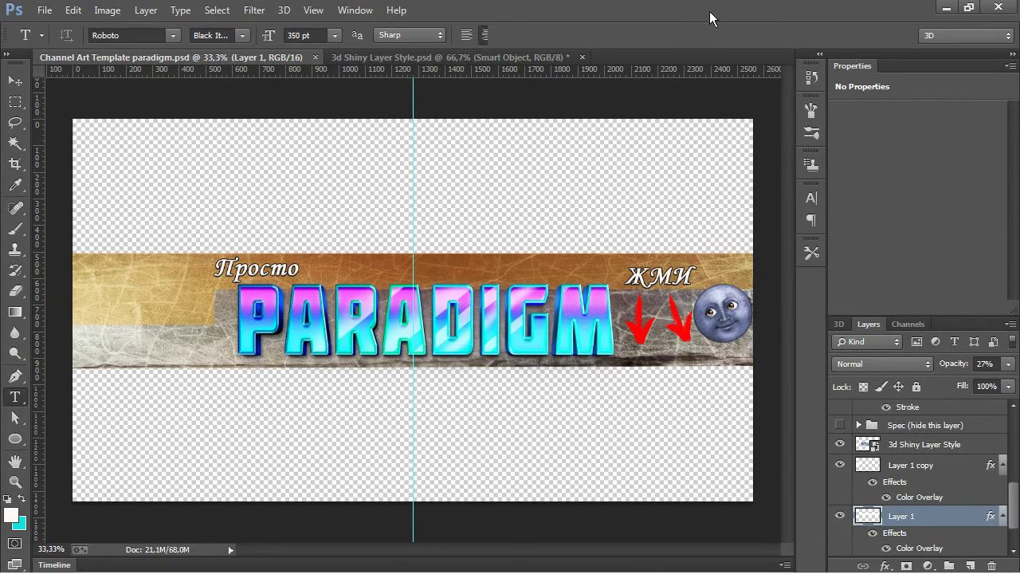
{"action": "left_click", "coordinate": [44, 10]}
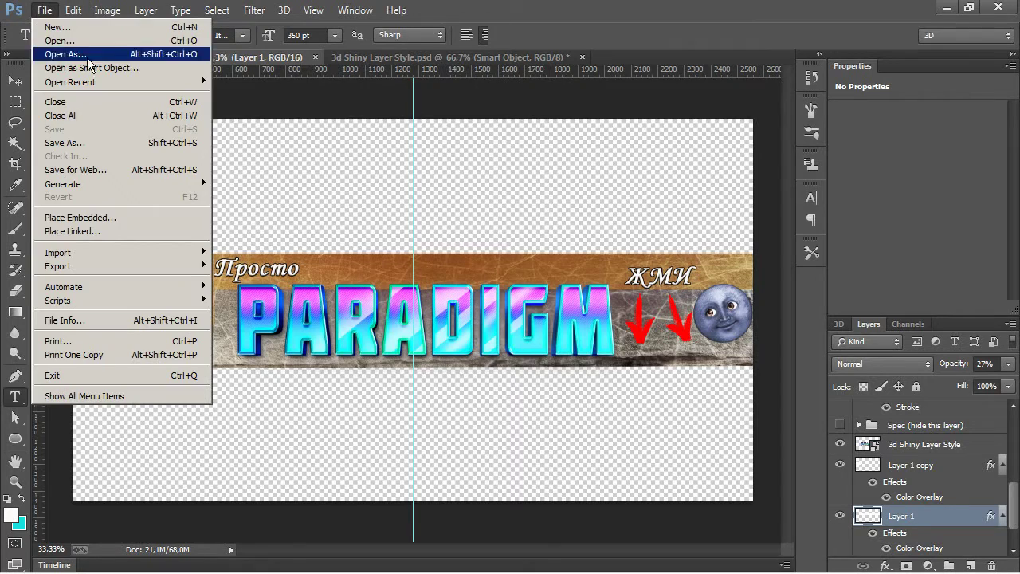
{"action": "mouse_move", "coordinate": [197, 83]}
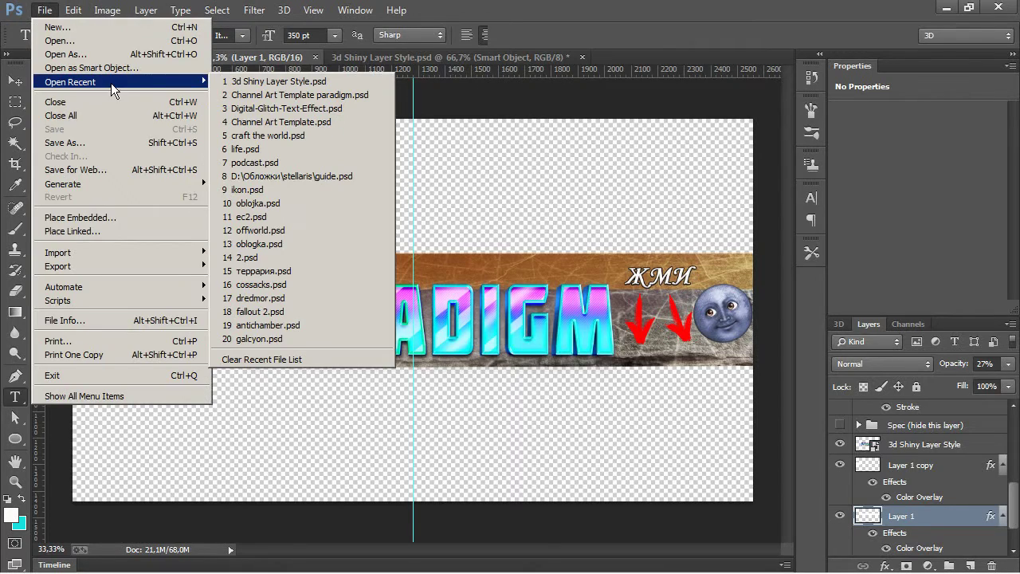
{"action": "left_click", "coordinate": [292, 121]}
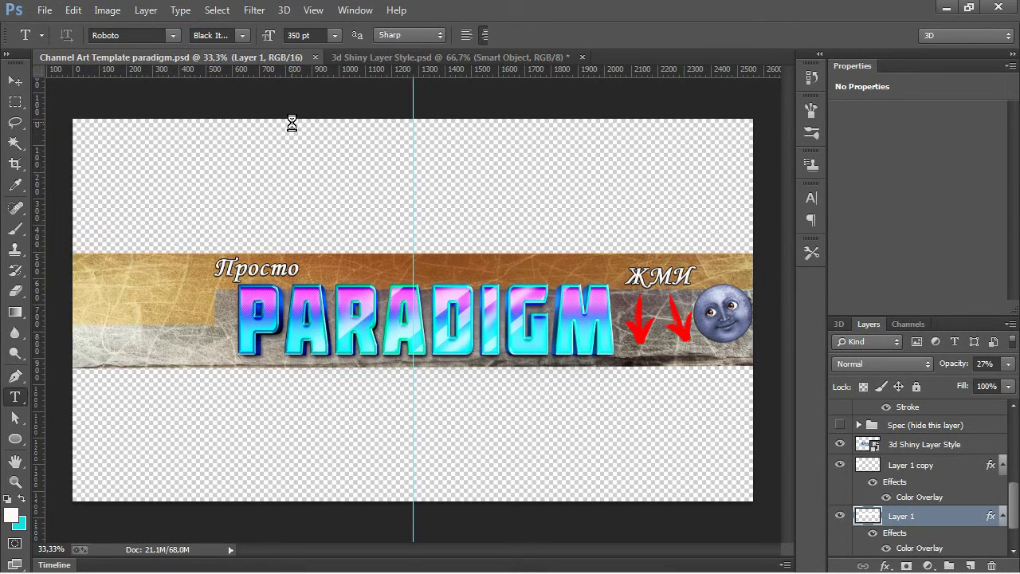
{"action": "left_click", "coordinate": [562, 317]}
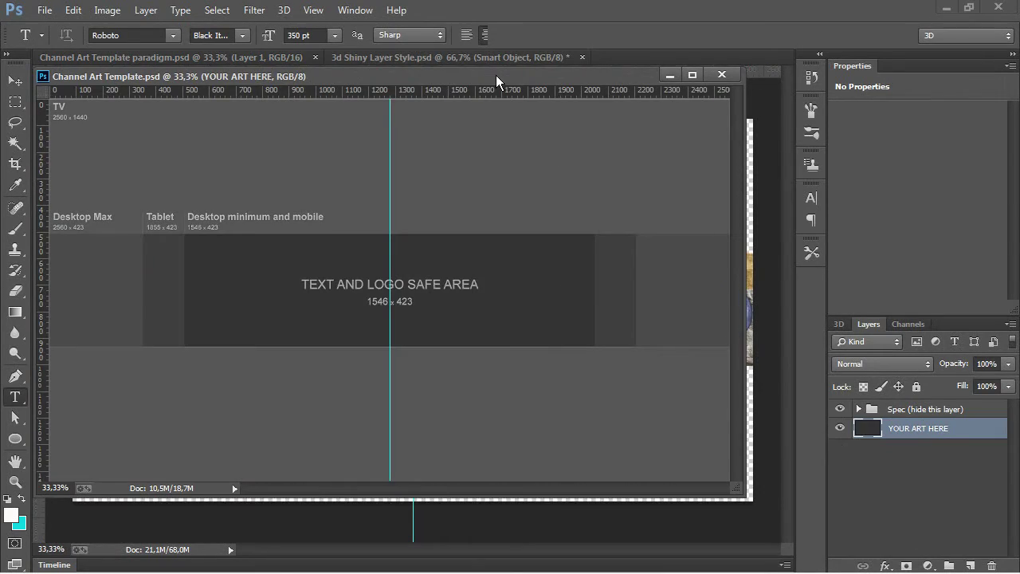
{"action": "left_click_drag", "start_coordinate": [496, 75], "coordinate": [645, 66]}
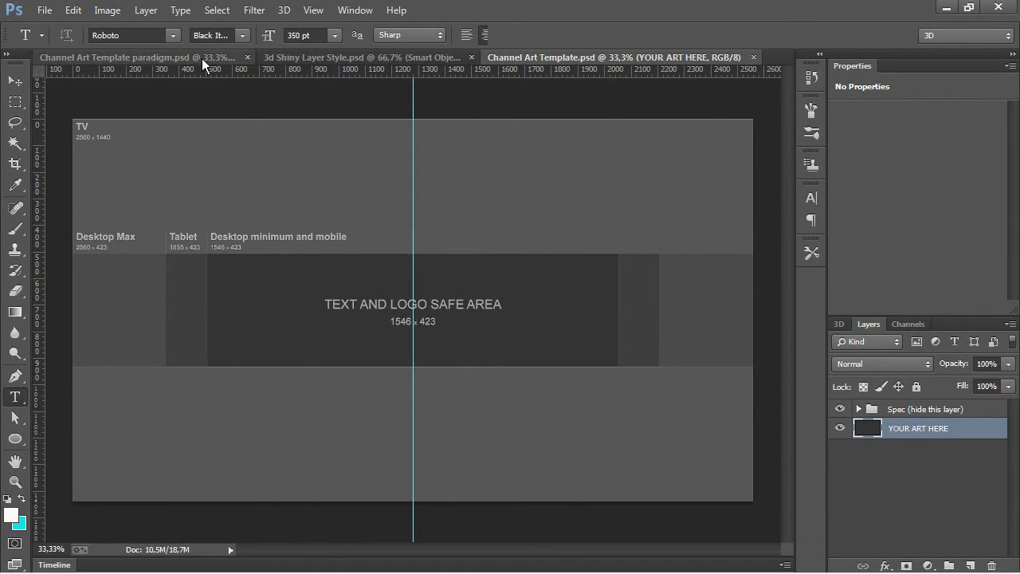
- Marquee-select the template's full-width area above the desktop band, and hide the YOUR ART HERE layer and the Spec group
{"action": "left_click", "coordinate": [15, 102]}
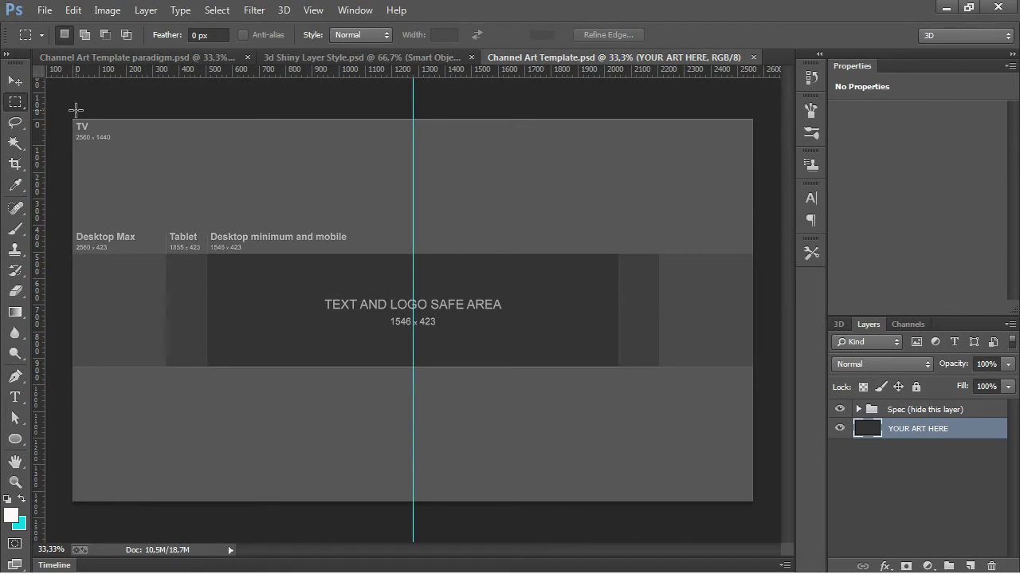
{"action": "left_click_drag", "start_coordinate": [76, 109], "coordinate": [752, 250]}
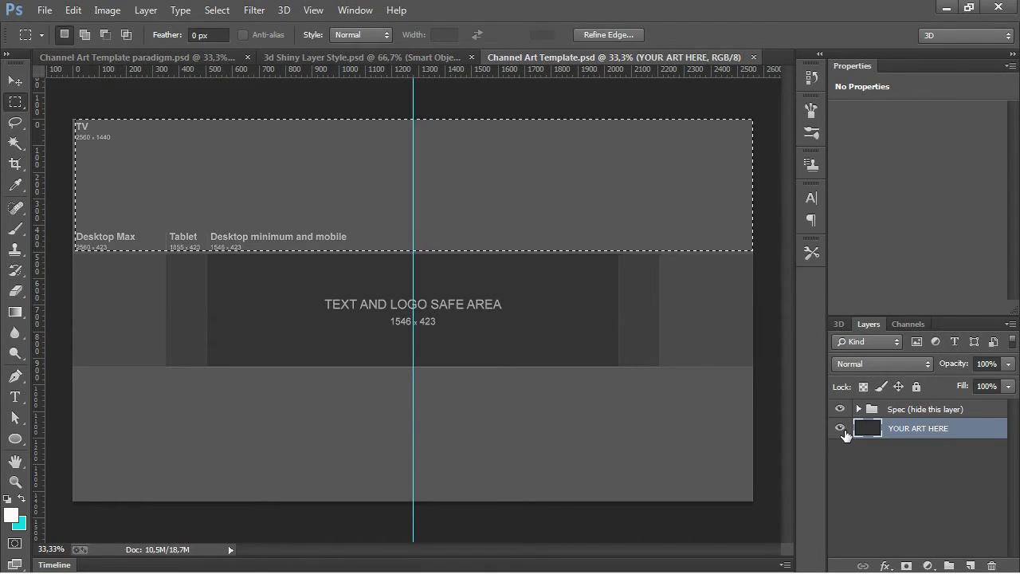
{"action": "left_click", "coordinate": [842, 429]}
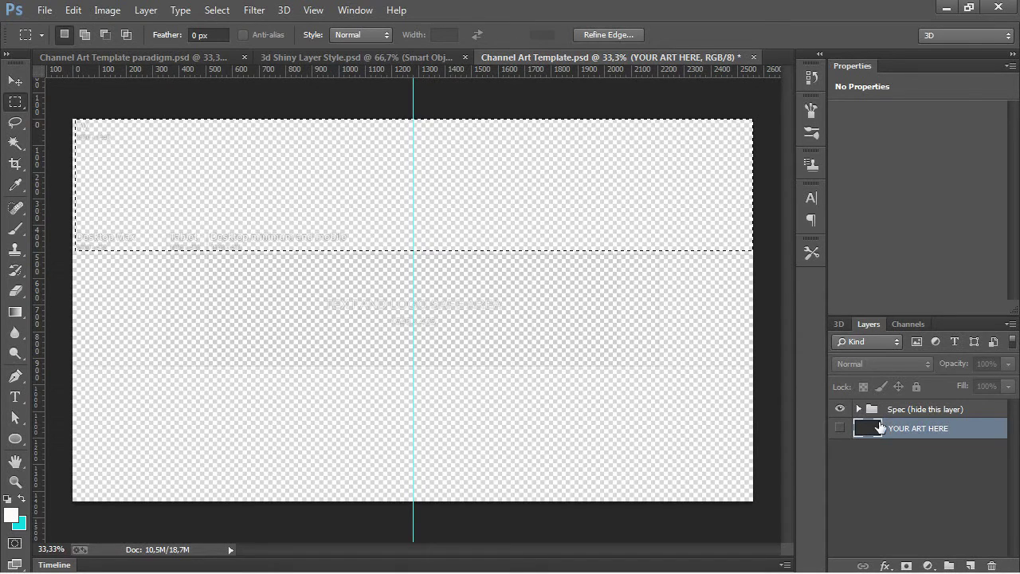
{"action": "left_click", "coordinate": [841, 429]}
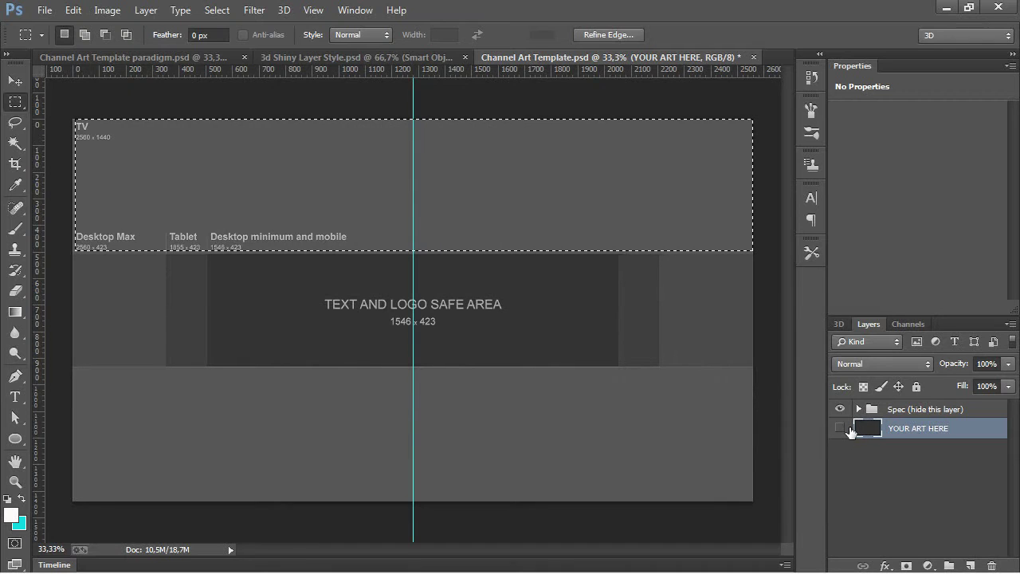
{"action": "left_click", "coordinate": [847, 428]}
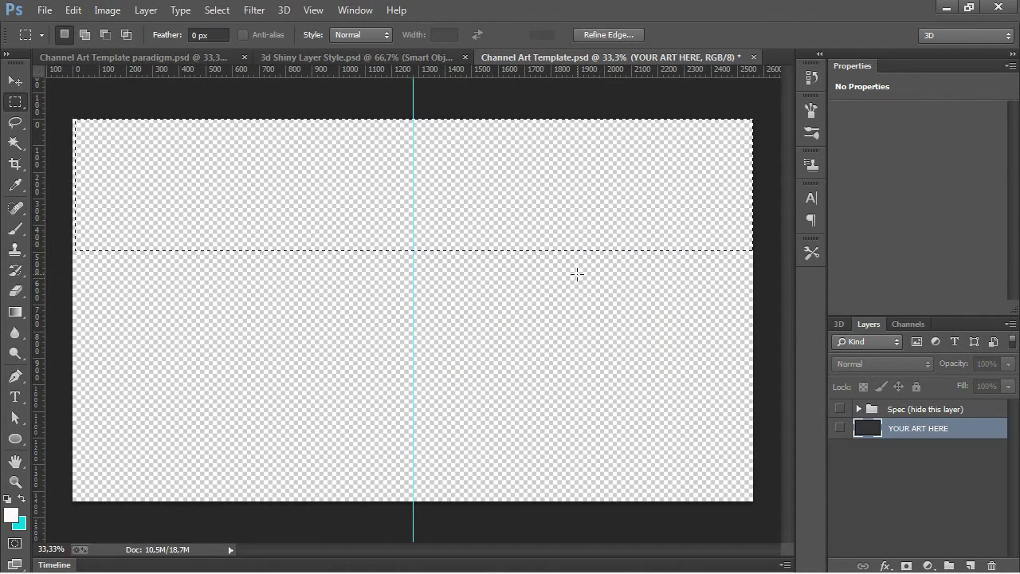
- Show the YOUR ART HERE layer and the Spec group, and place the Channel Art Template paradigm image from the desktop into the template
{"action": "left_click", "coordinate": [840, 428]}
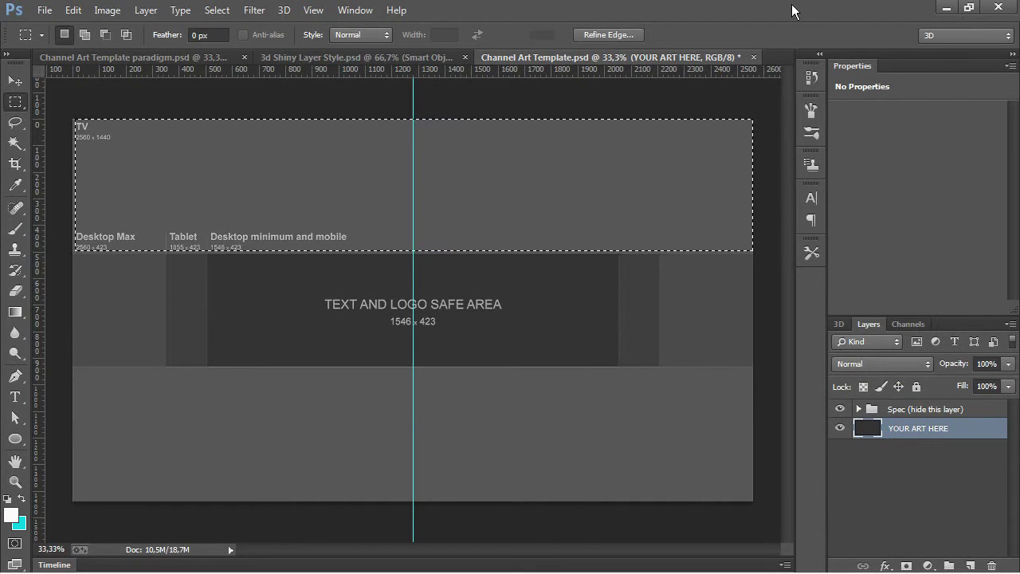
{"action": "left_click_drag", "start_coordinate": [778, 9], "coordinate": [389, 28]}
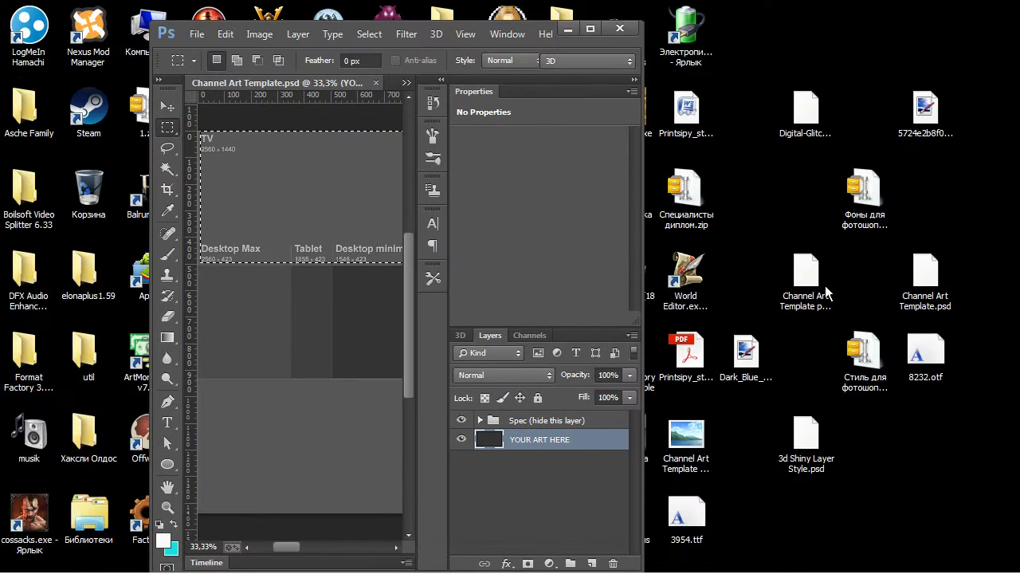
{"action": "left_click_drag", "start_coordinate": [705, 445], "coordinate": [292, 255]}
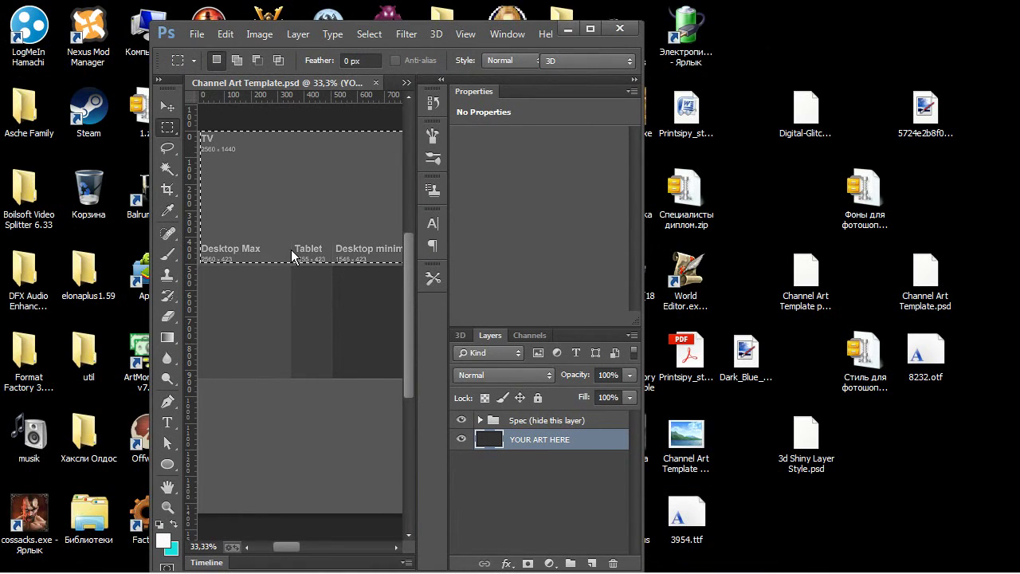
{"action": "left_click", "coordinate": [591, 30]}
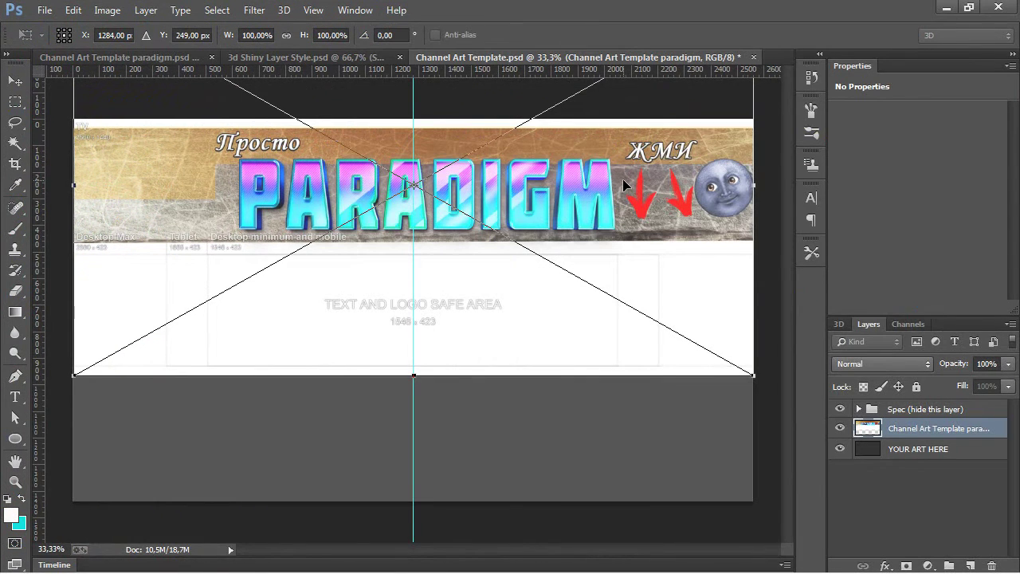
- Move the placed image down to Y 715 px so its banner fills the desktop band, and commit the placement
{"action": "left_click_drag", "start_coordinate": [622, 178], "coordinate": [629, 432]}
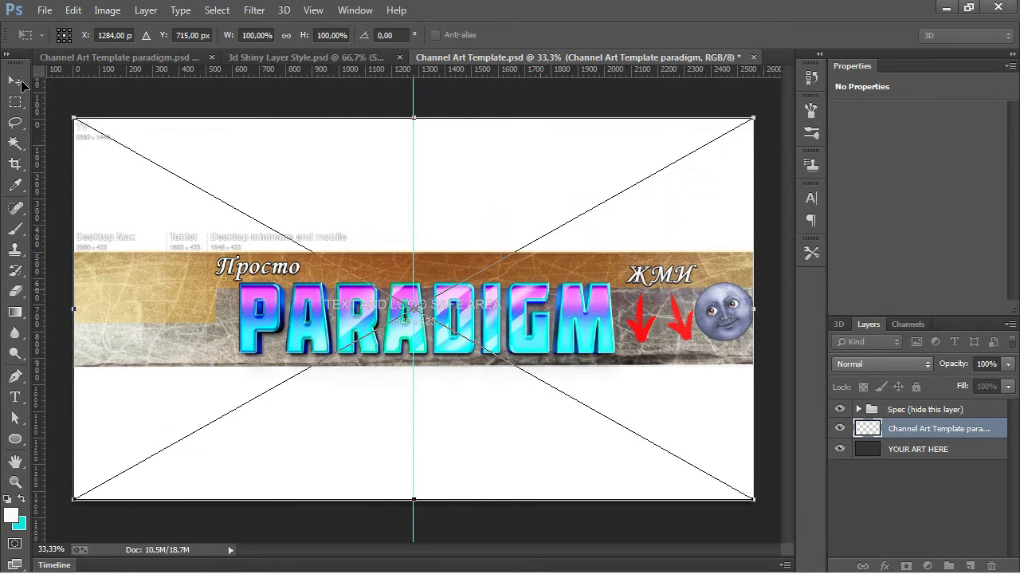
{"action": "left_click", "coordinate": [16, 81]}
{"action": "left_click", "coordinate": [395, 213]}
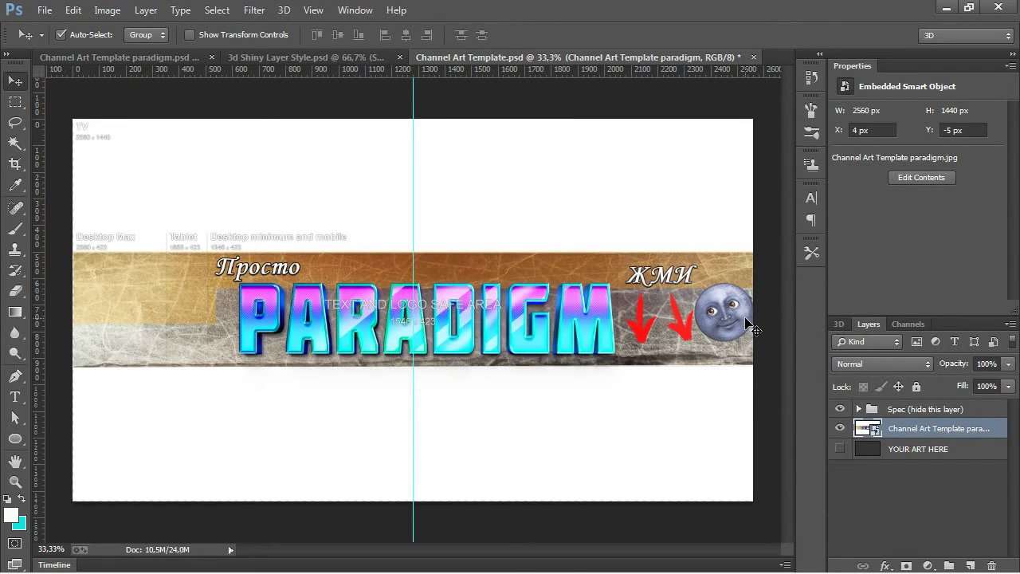
- Switch to Chrome, open the YouTube channel page full-screen, and compare the banner's crop with the side guide shown and hidden
{"action": "mouse_move", "coordinate": [555, 569]}
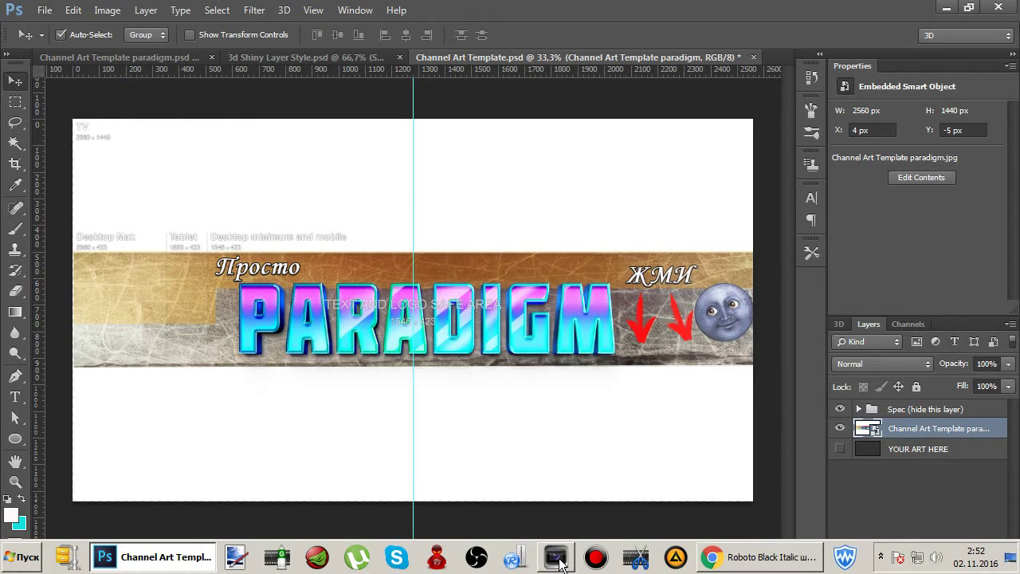
{"action": "left_click", "coordinate": [761, 557]}
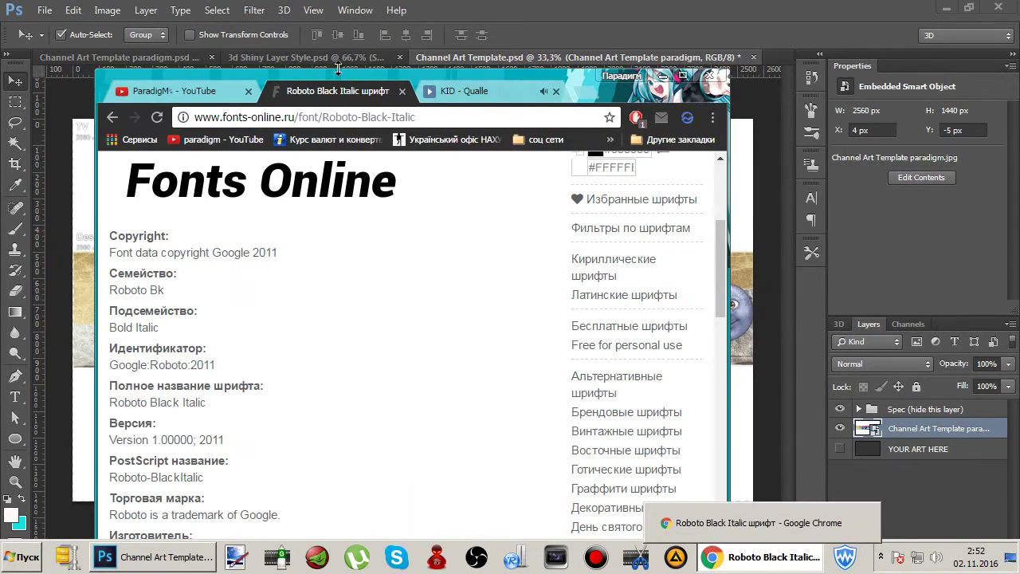
{"action": "left_click", "coordinate": [186, 91]}
{"action": "double_click", "coordinate": [639, 91]}
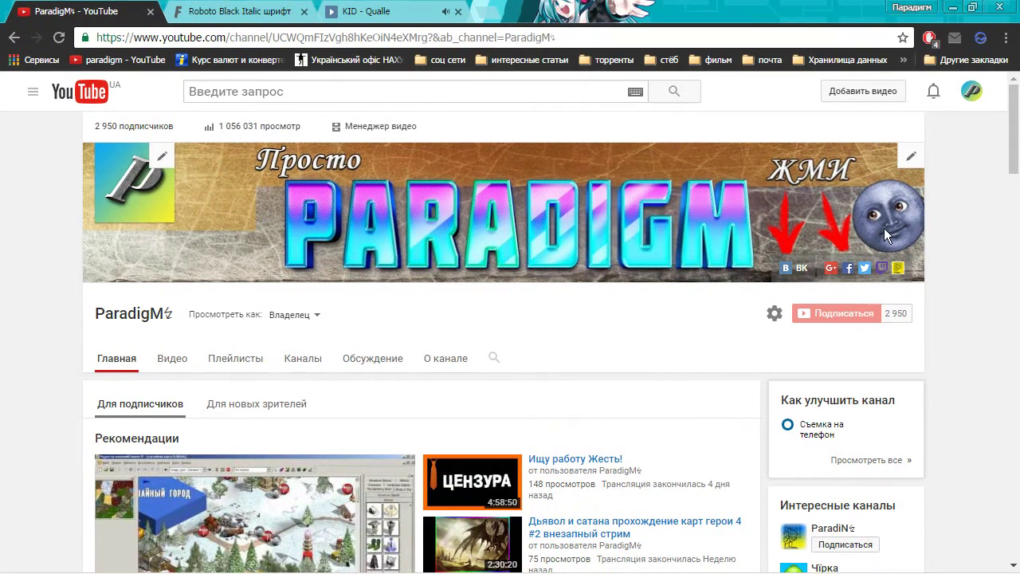
{"action": "left_click", "coordinate": [28, 94]}
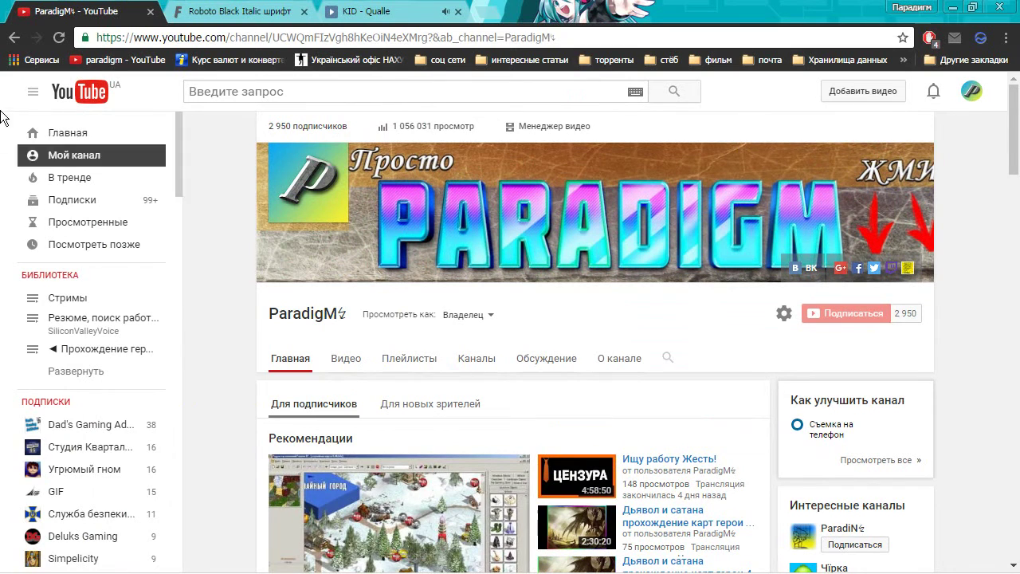
{"action": "left_click", "coordinate": [36, 89]}
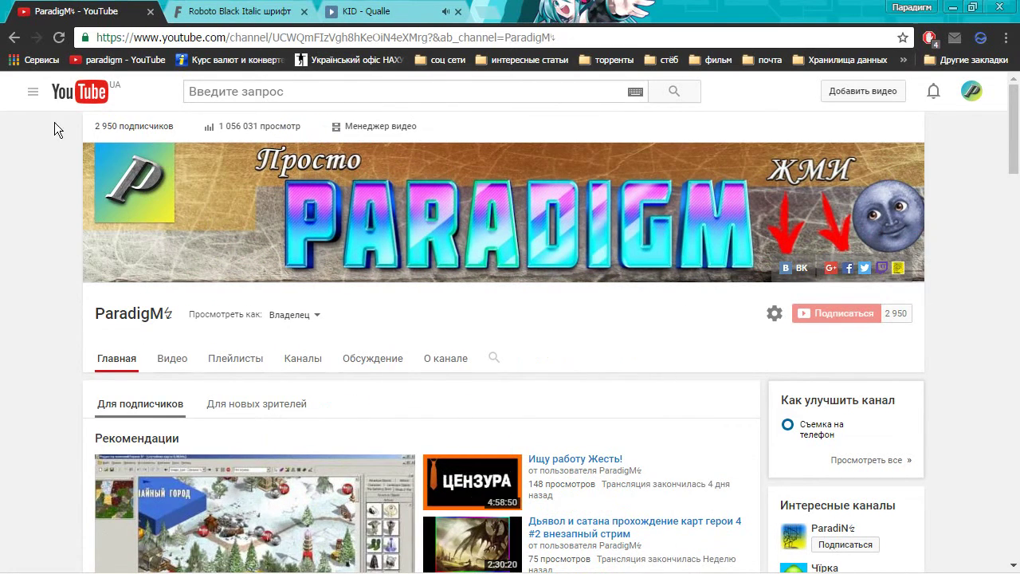
{"action": "left_click", "coordinate": [34, 94]}
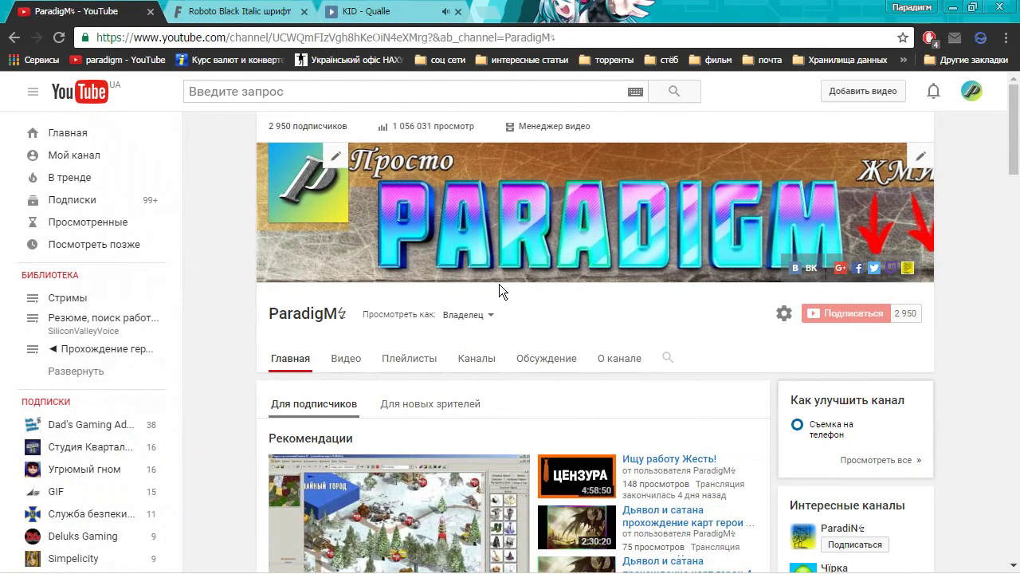
{"action": "left_click", "coordinate": [45, 94]}
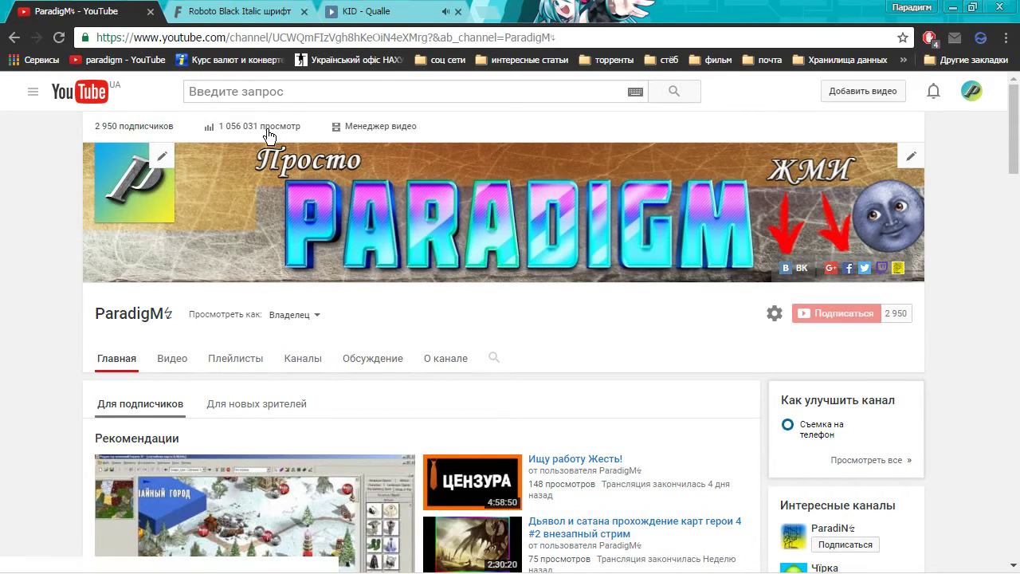
- Switch back to Photoshop and look over the layers of the finished Channel Art Template paradigm.psd
{"action": "mouse_move", "coordinate": [450, 562]}
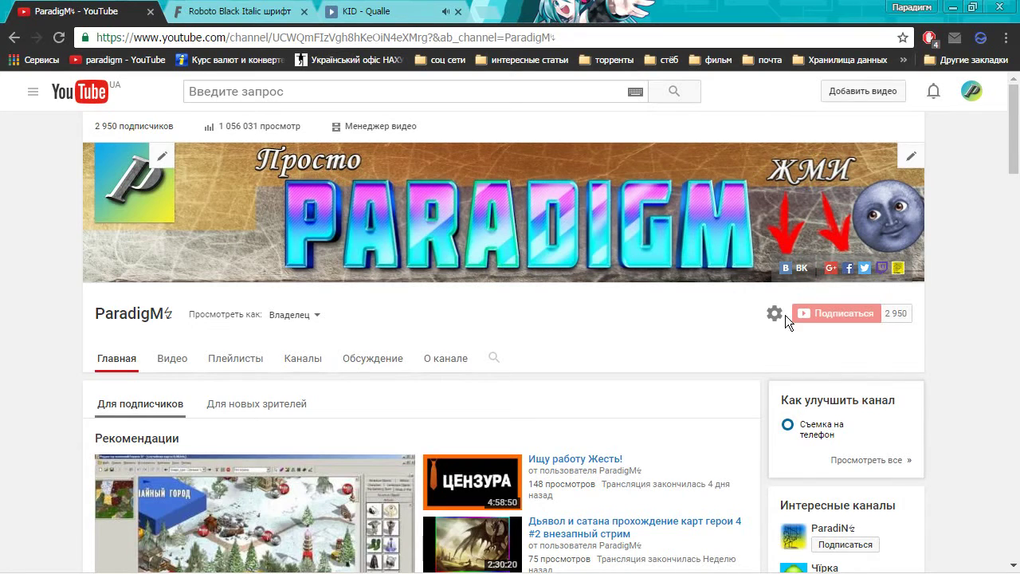
{"action": "mouse_move", "coordinate": [191, 556]}
{"action": "left_click", "coordinate": [80, 506]}
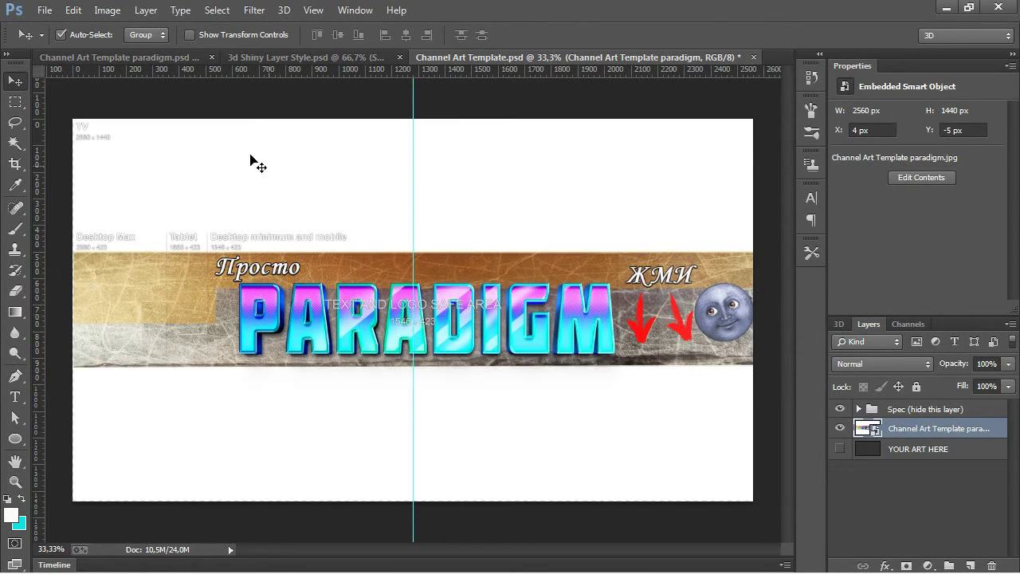
{"action": "left_click", "coordinate": [144, 58]}
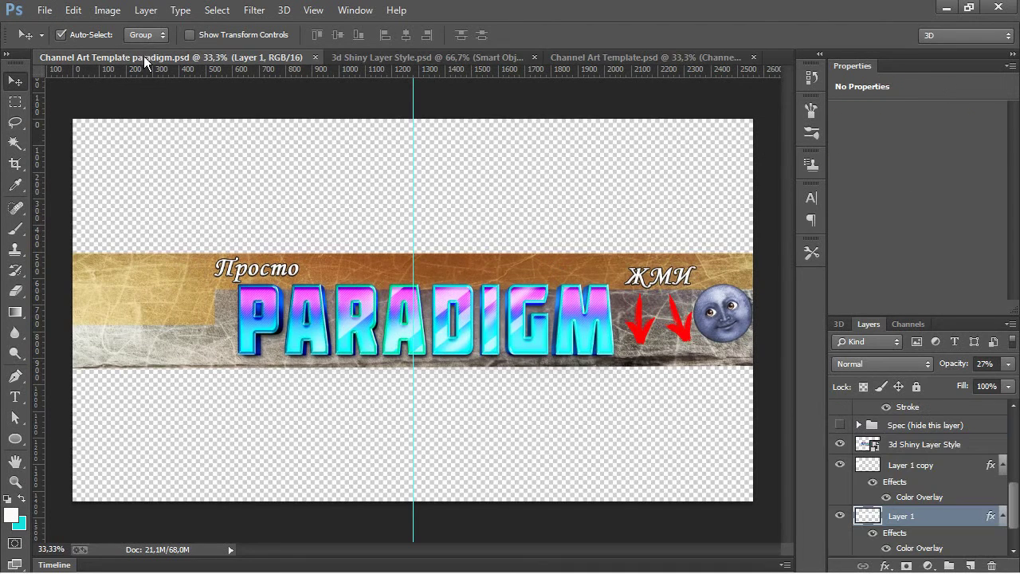
{"action": "scroll", "coordinate": [916, 400], "scroll_direction": "up", "scroll_amount": 1}
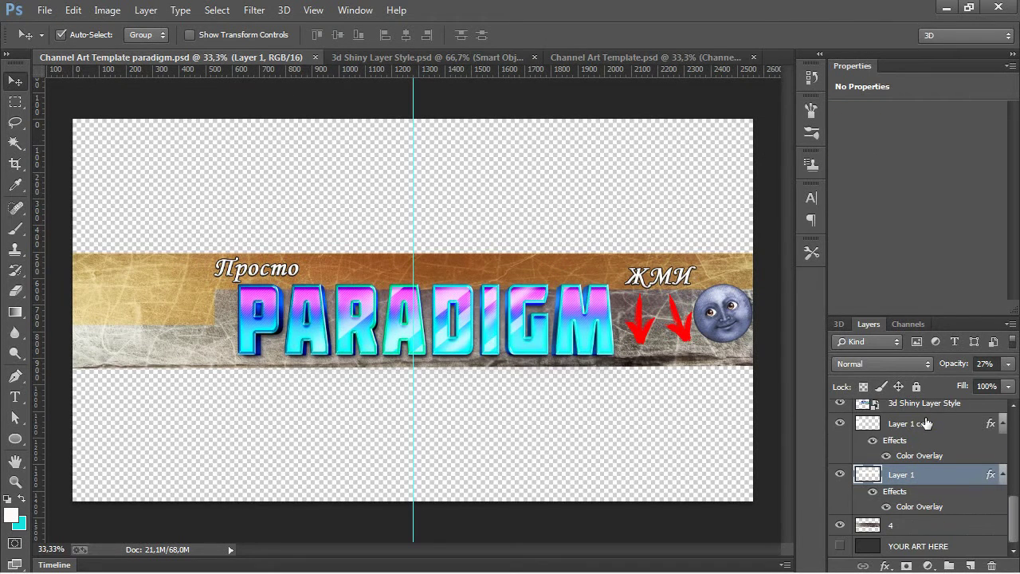
{"action": "scroll", "coordinate": [931, 451], "scroll_direction": "up", "scroll_amount": 1}
{"action": "scroll", "coordinate": [931, 469], "scroll_direction": "up", "scroll_amount": 2}
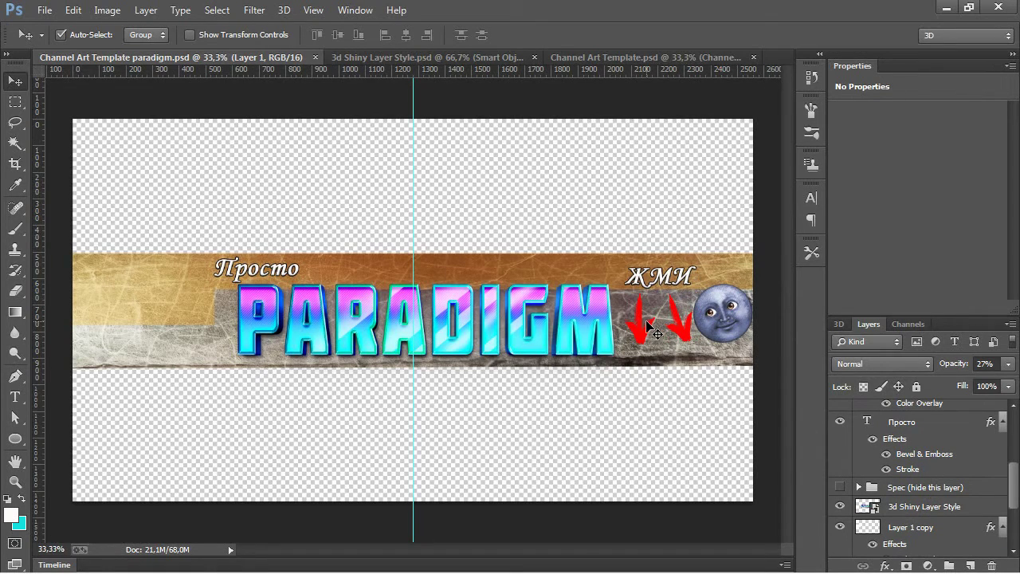
- Switch to Chrome and search Google for "луна ємодзи png" in a new tab
{"action": "left_click", "coordinate": [702, 519]}
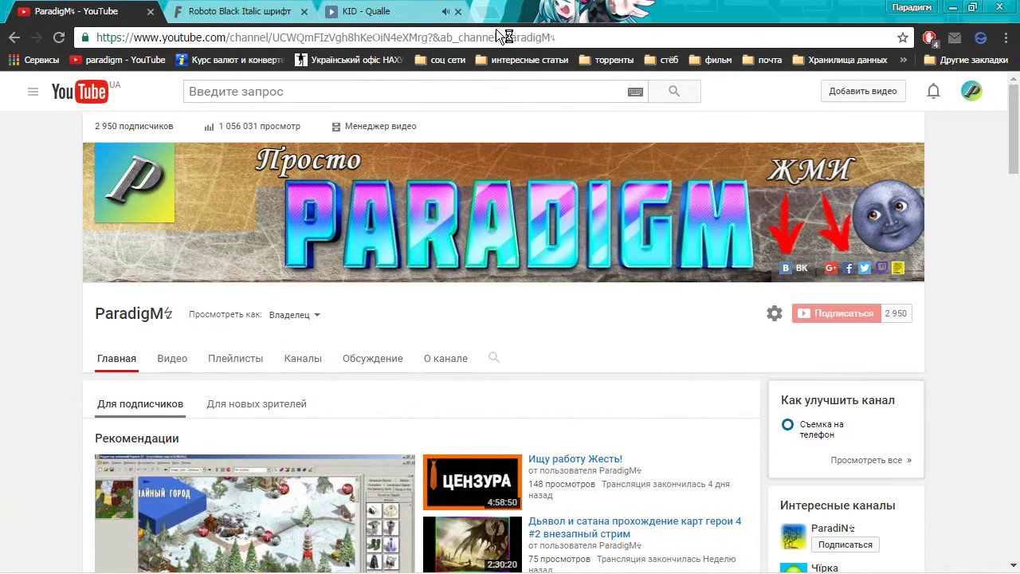
{"action": "left_click", "coordinate": [475, 17]}
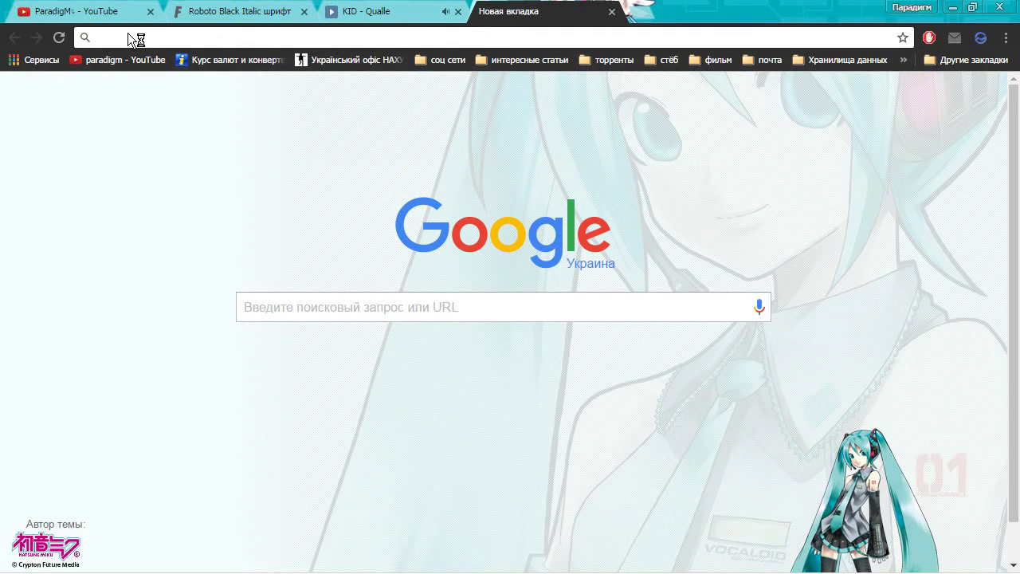
{"action": "type", "text": "k"}
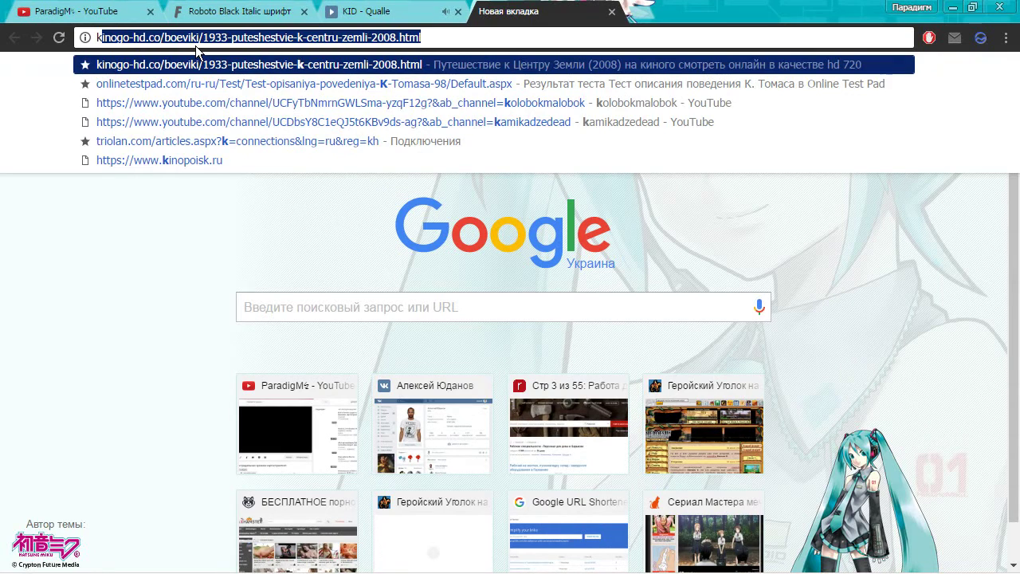
{"action": "key", "text": "Escape"}
{"action": "key", "text": "Escape"}
{"action": "type", "text": "л"}
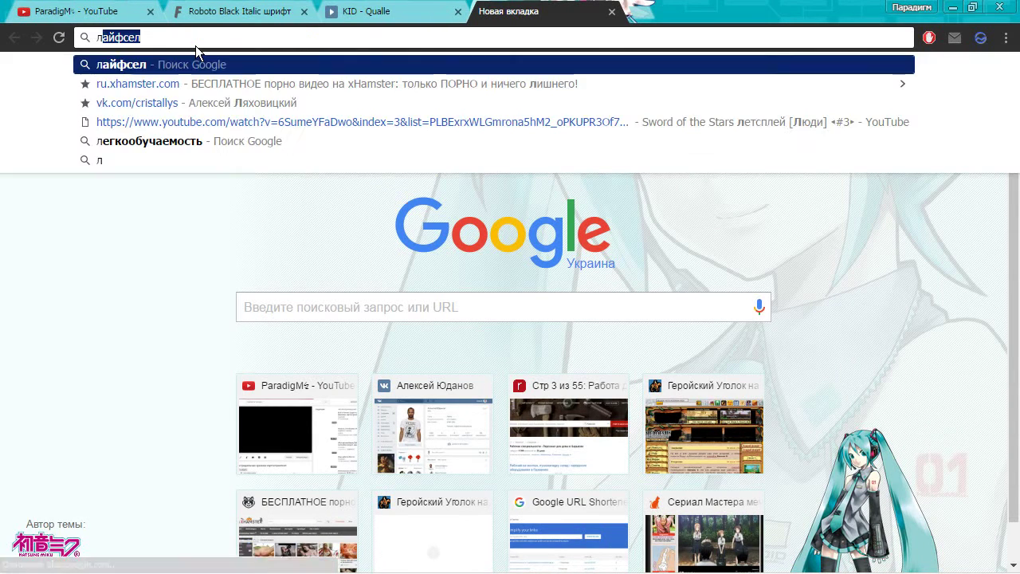
{"action": "type", "text": "уна "}
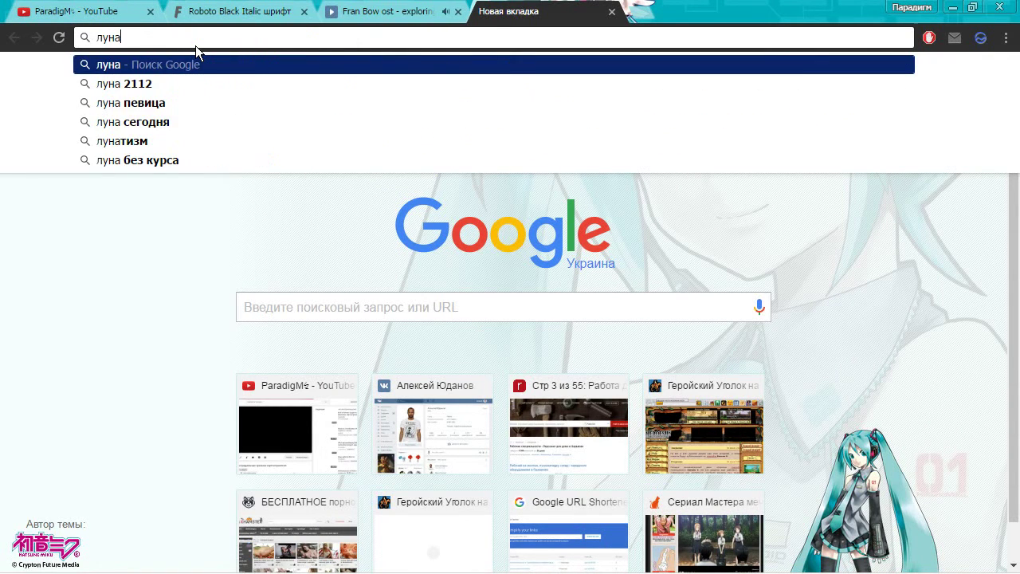
{"action": "type", "text": "ємодзи"}
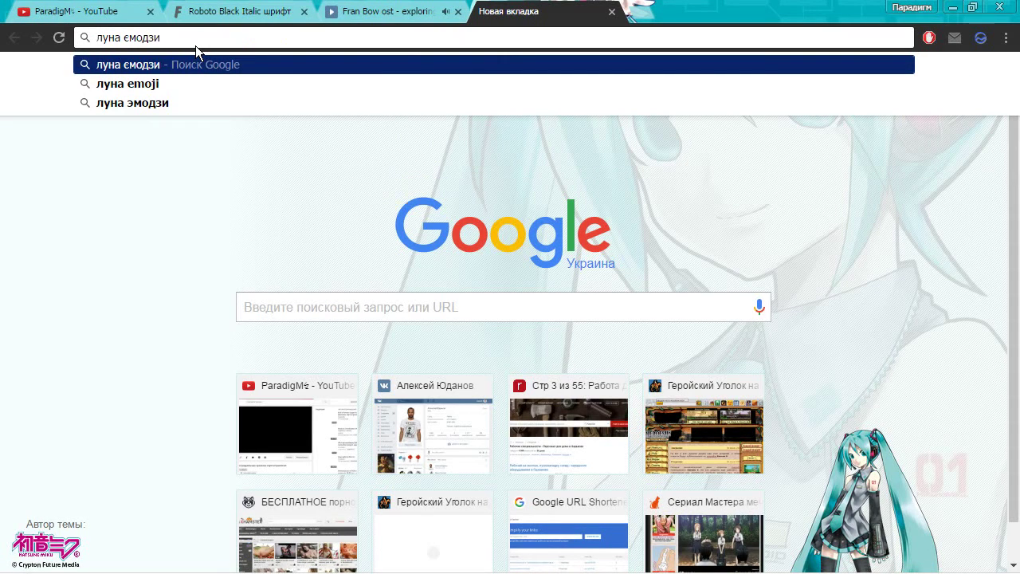
{"action": "type", "text": " зтп"}
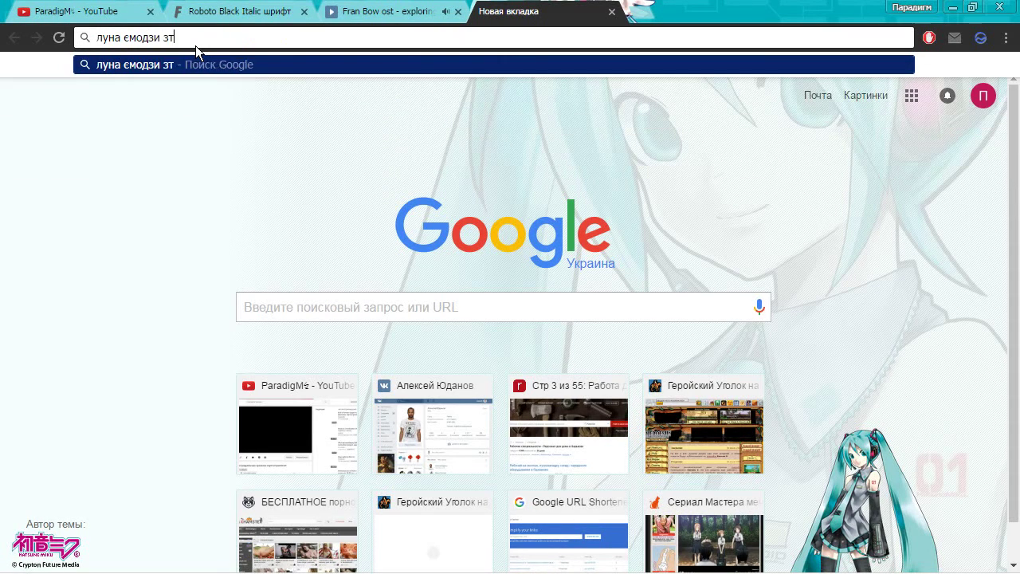
{"action": "key", "text": "BackSpace"}
{"action": "key", "text": "BackSpace"}
{"action": "key", "text": "BackSpace"}
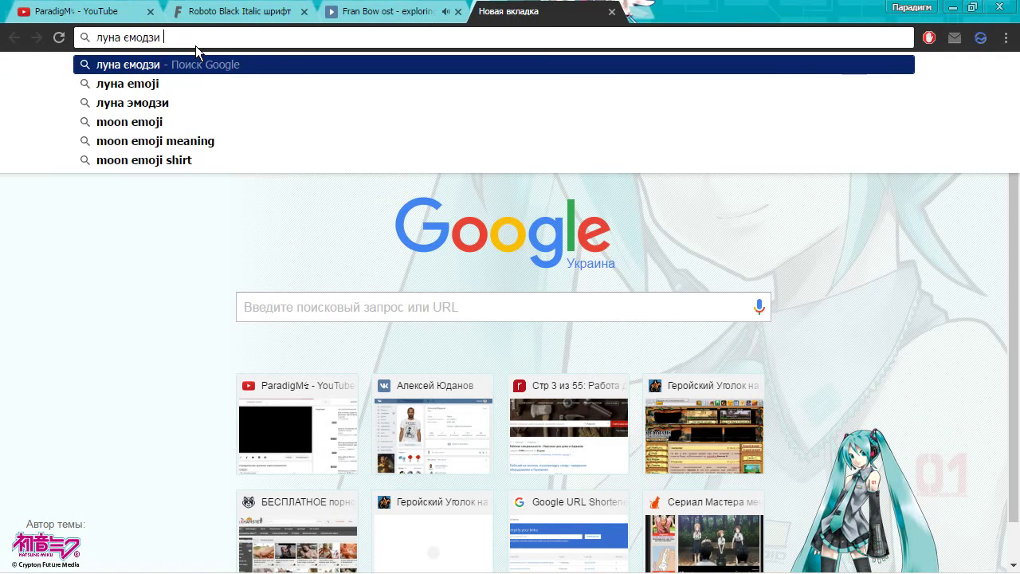
{"action": "type", "text": "png"}
{"action": "key", "text": "Return"}
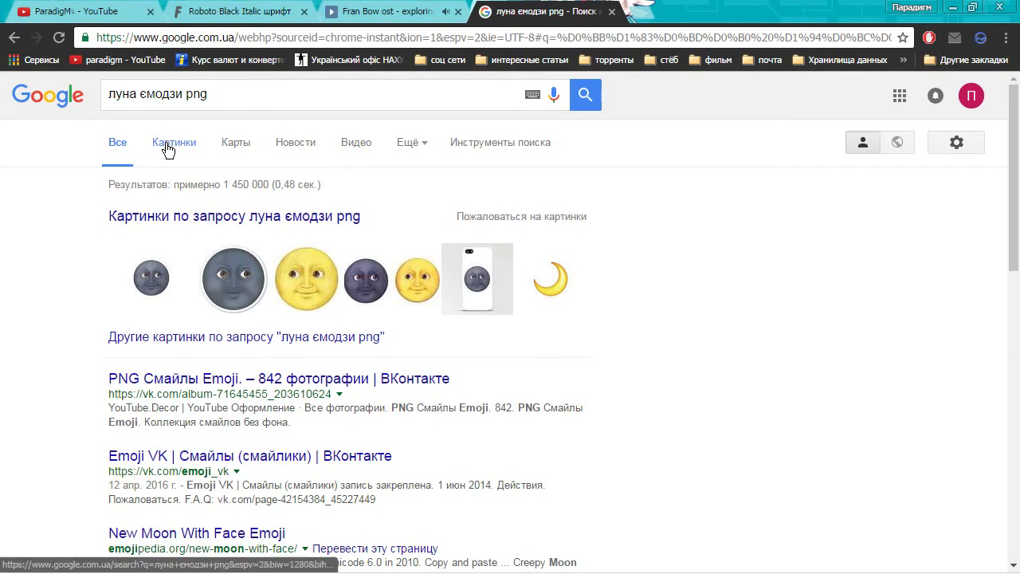
- Show the image results, preview the dark moon emoji and the similar Dark Blue Moon Emoji, and close the search tab
{"action": "left_click", "coordinate": [168, 145]}
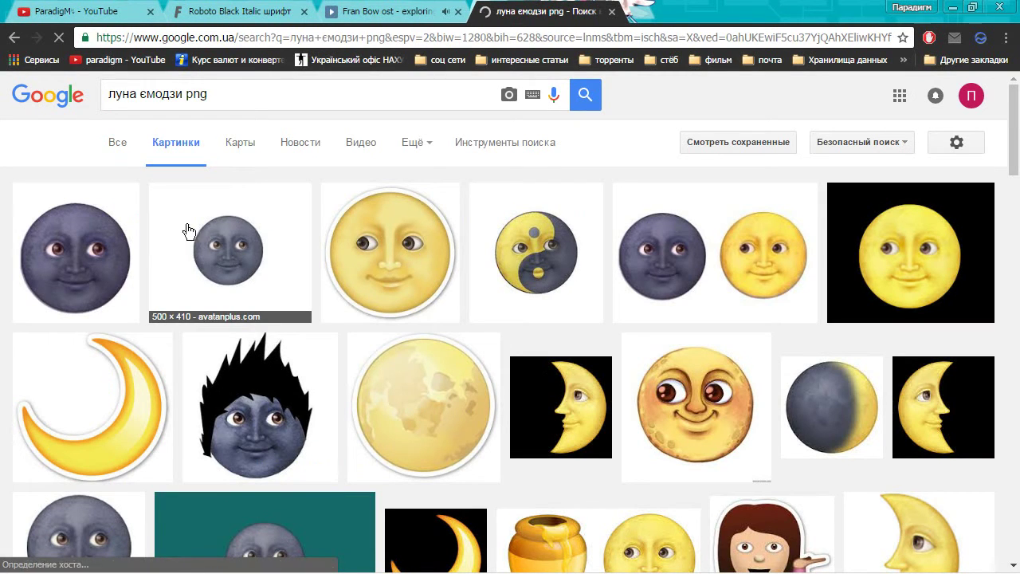
{"action": "left_click", "coordinate": [100, 241]}
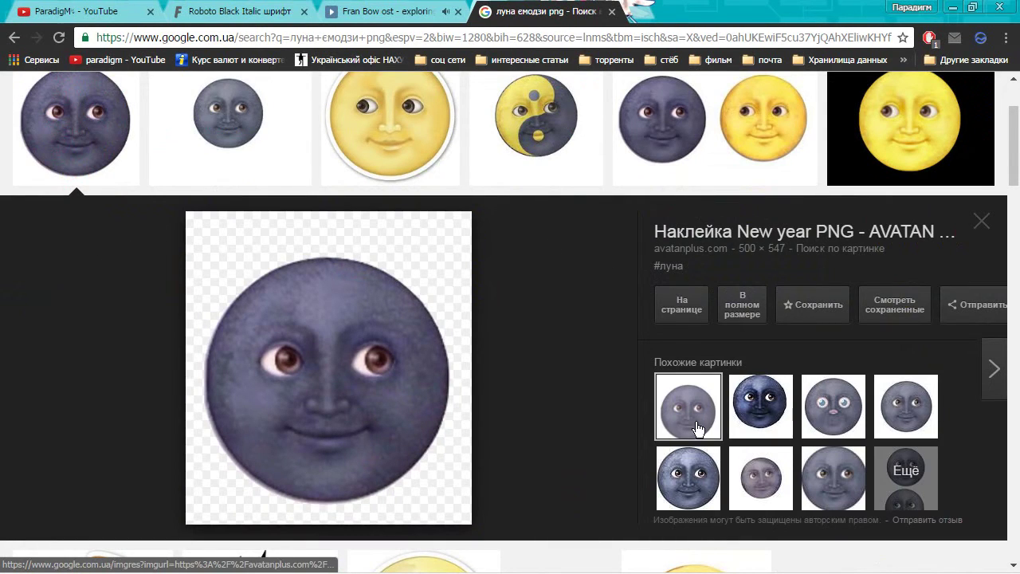
{"action": "left_click", "coordinate": [692, 501]}
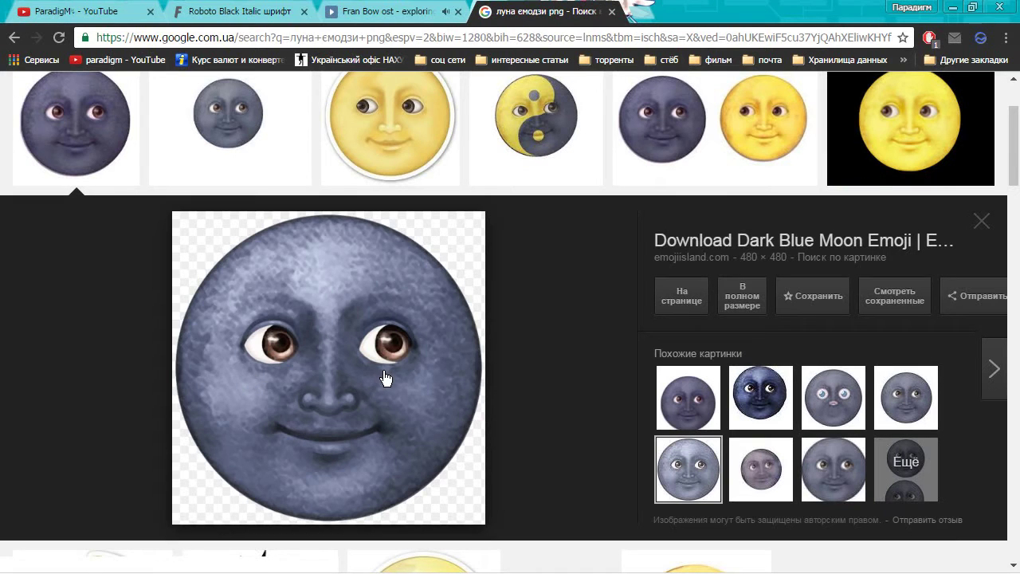
{"action": "left_click", "coordinate": [612, 12]}
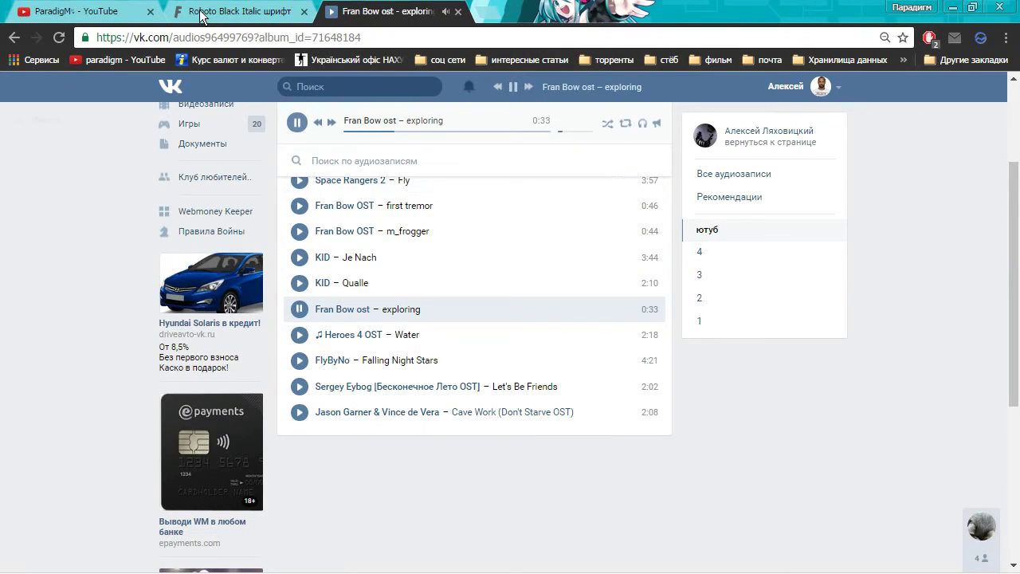
- View the banner on the YouTube channel page again, and return to Photoshop to examine the lower layers of the finished art
{"action": "left_click", "coordinate": [168, 21]}
{"action": "left_click", "coordinate": [95, 12]}
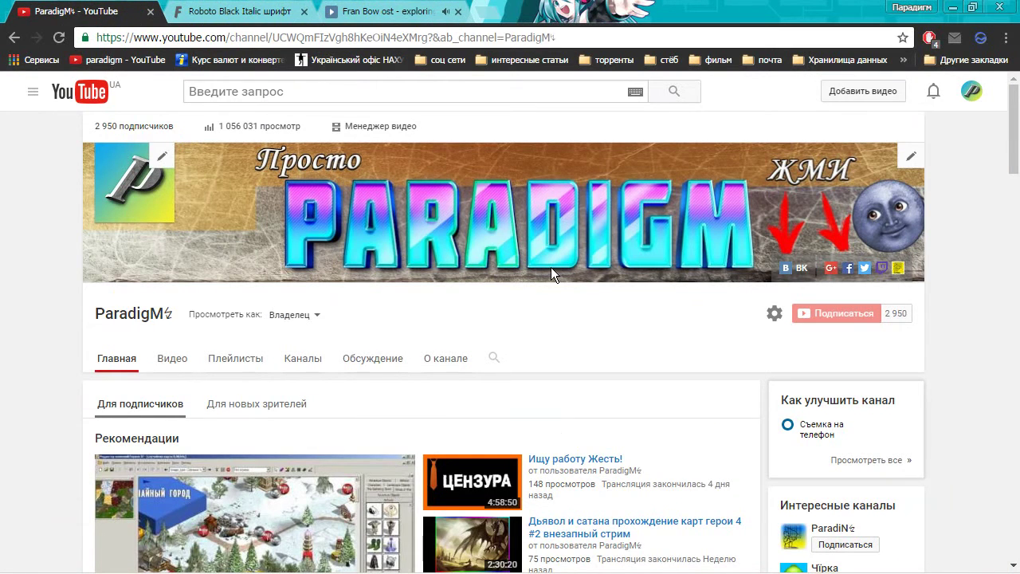
{"action": "mouse_move", "coordinate": [561, 572]}
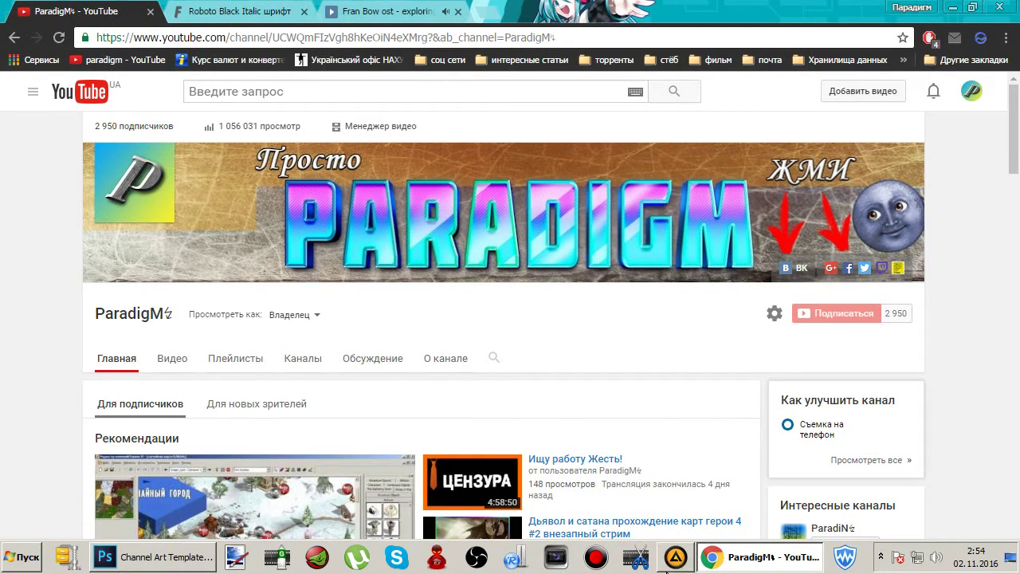
{"action": "left_click", "coordinate": [152, 556]}
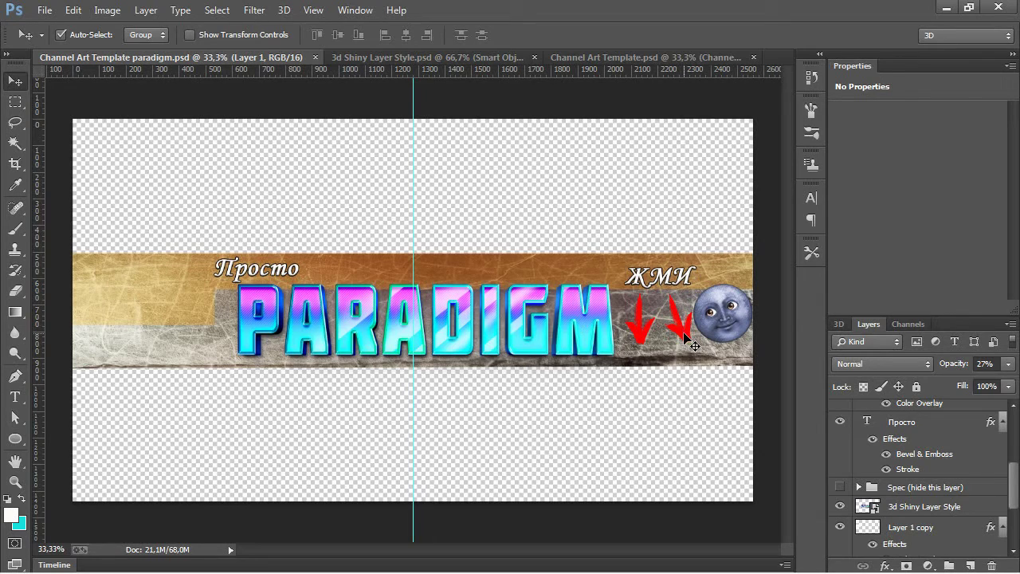
{"action": "scroll", "coordinate": [923, 447], "scroll_direction": "down", "scroll_amount": 2}
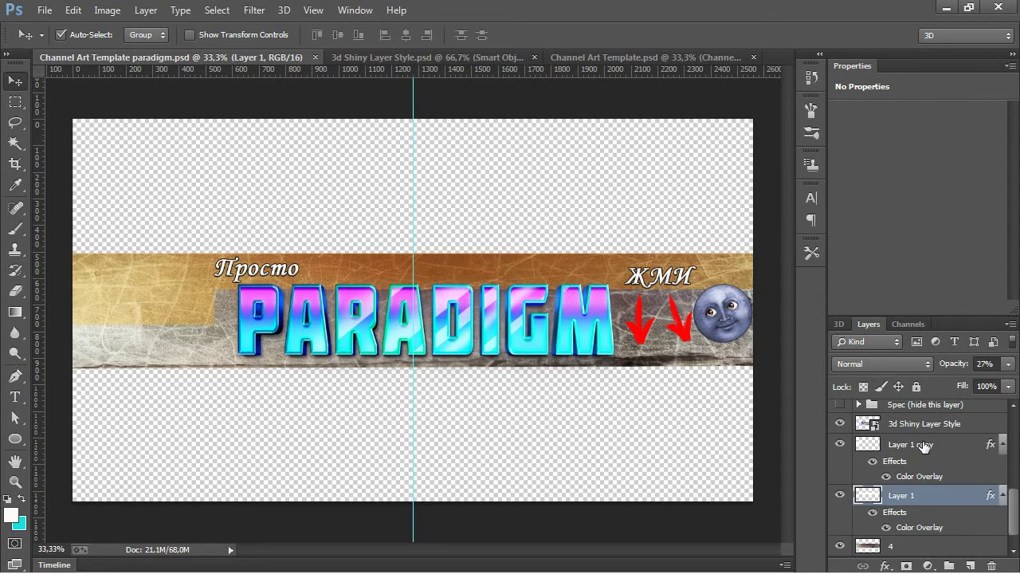
- Open the contents of the 3d Shiny Layer Style smart object from Channel Art Template paradigm.psd
{"action": "scroll", "coordinate": [923, 447], "scroll_direction": "up", "scroll_amount": 2}
{"action": "left_click", "coordinate": [913, 509]}
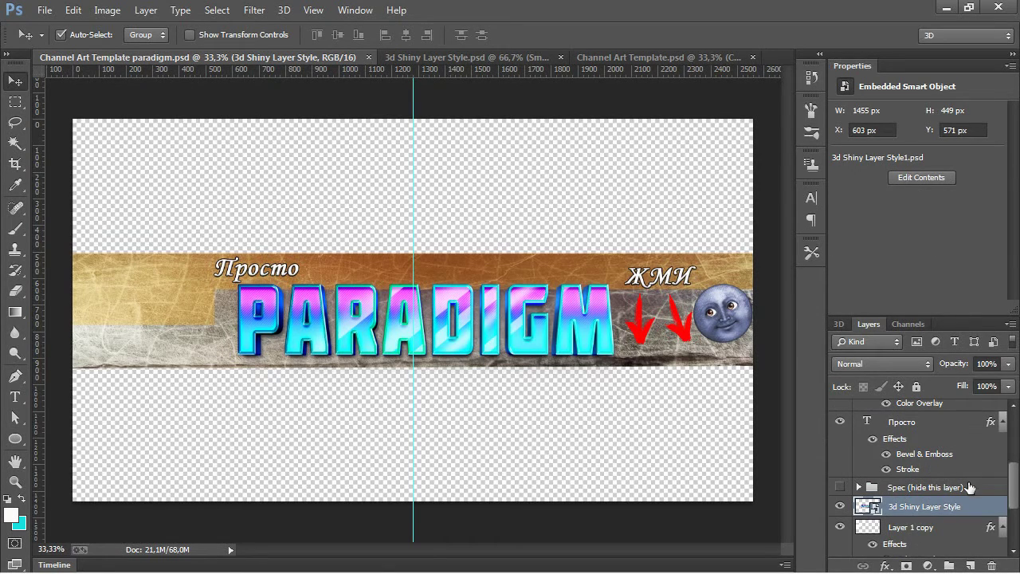
{"action": "scroll", "coordinate": [968, 485], "scroll_direction": "down", "scroll_amount": 3}
{"action": "scroll", "coordinate": [941, 503], "scroll_direction": "up", "scroll_amount": 1}
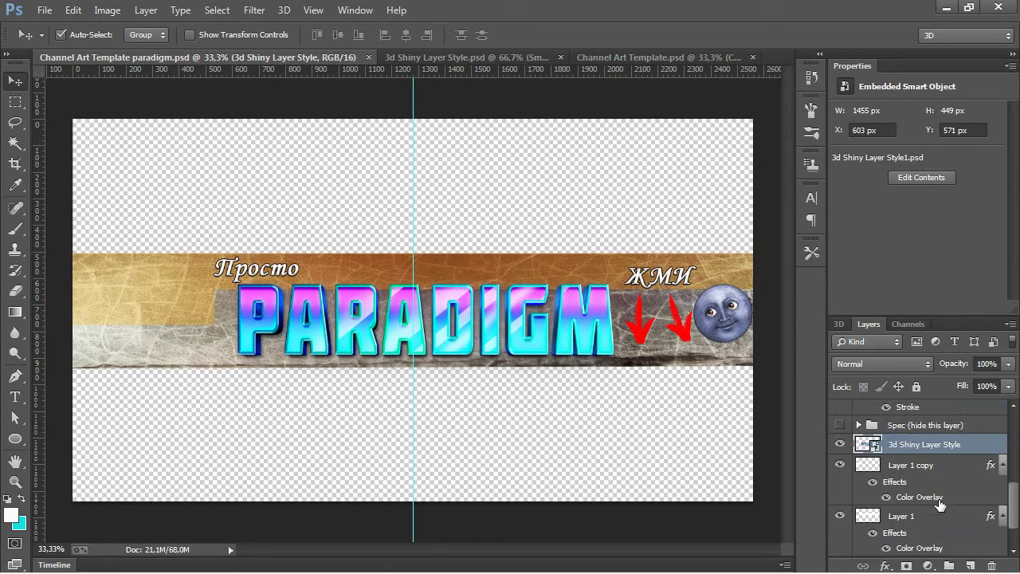
{"action": "double_click", "coordinate": [877, 448]}
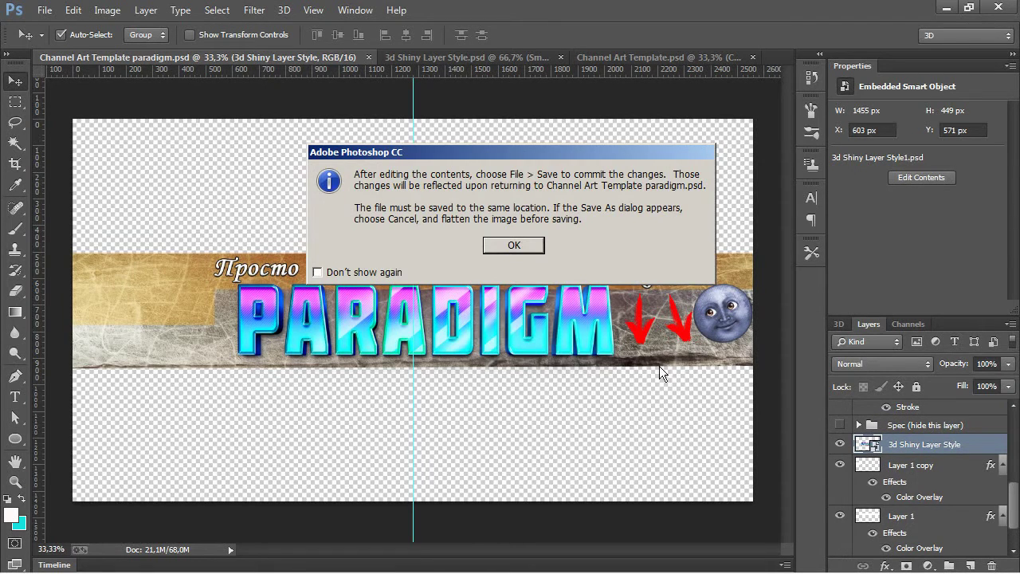
{"action": "left_click", "coordinate": [531, 244]}
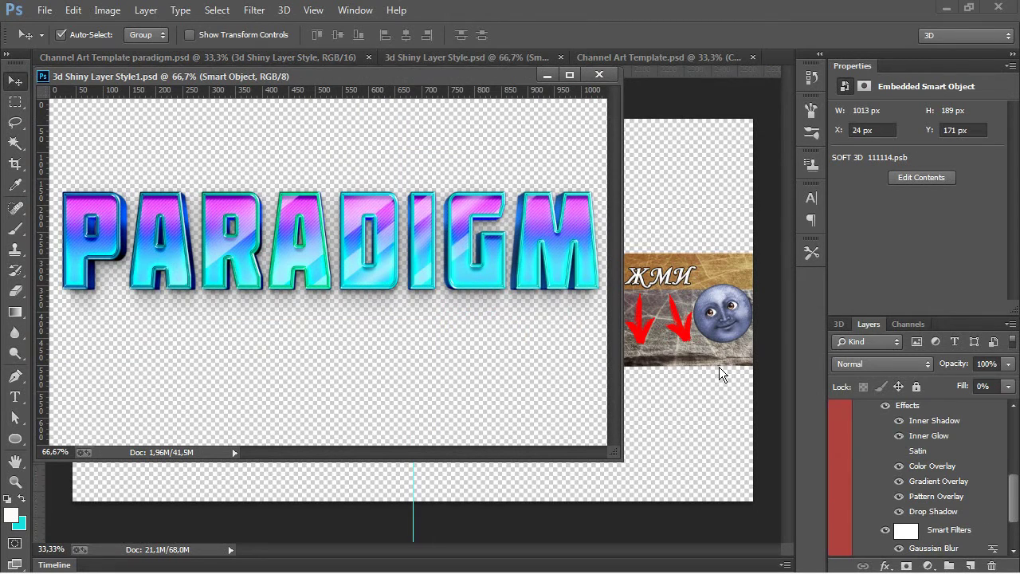
- Check the Pattern Overlay settings of the PARADIGM lettering and close the smart object's contents
{"action": "left_click_drag", "start_coordinate": [1011, 494], "coordinate": [1003, 518]}
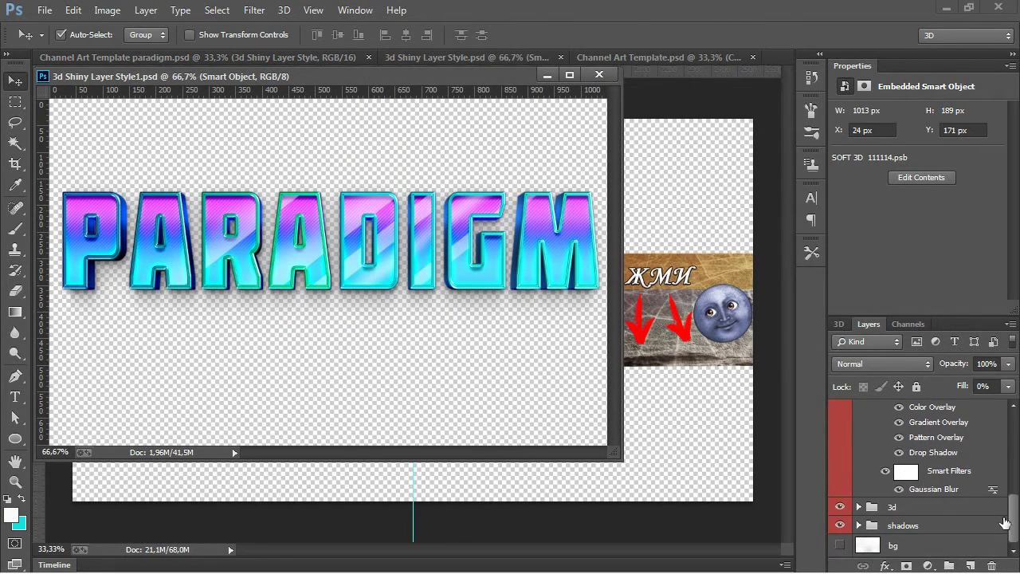
{"action": "double_click", "coordinate": [931, 438]}
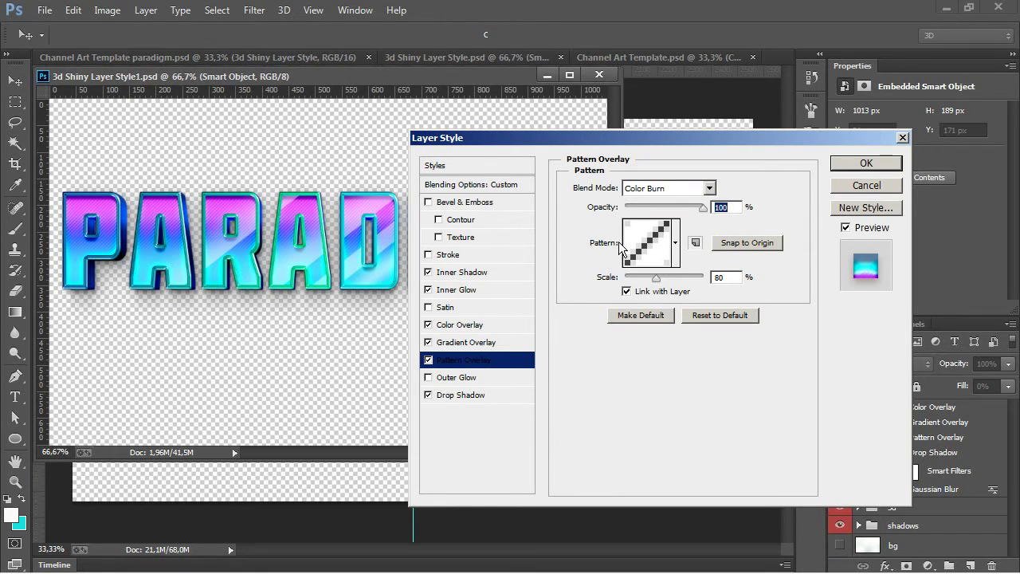
{"action": "key", "text": "Return"}
{"action": "left_click", "coordinate": [598, 74]}
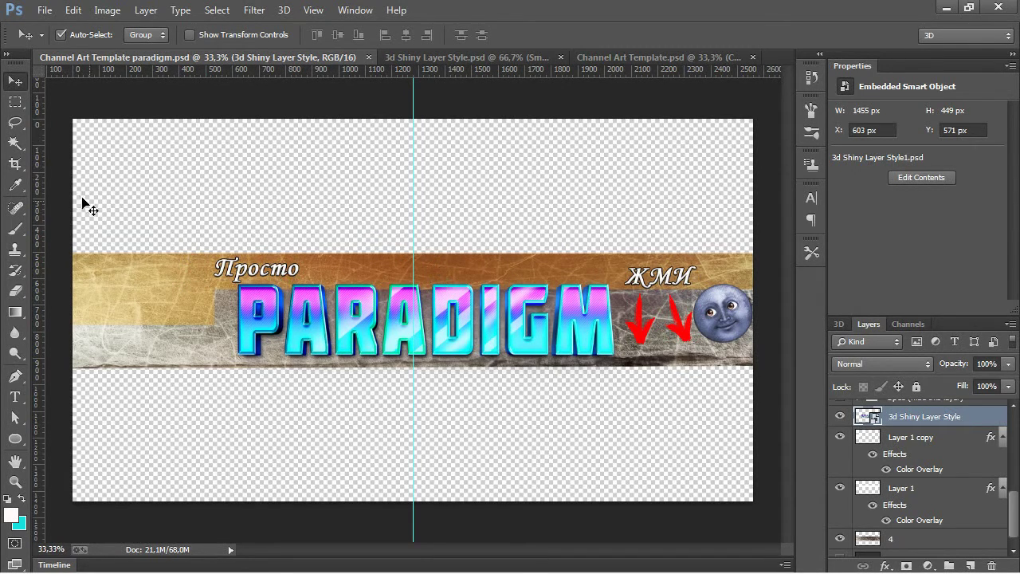
- Select the left end of the banner with the Rectangular Marquee and try to delete it from the 3d Shiny Layer Style layer
{"action": "left_click", "coordinate": [14, 104]}
{"action": "left_click", "coordinate": [14, 103]}
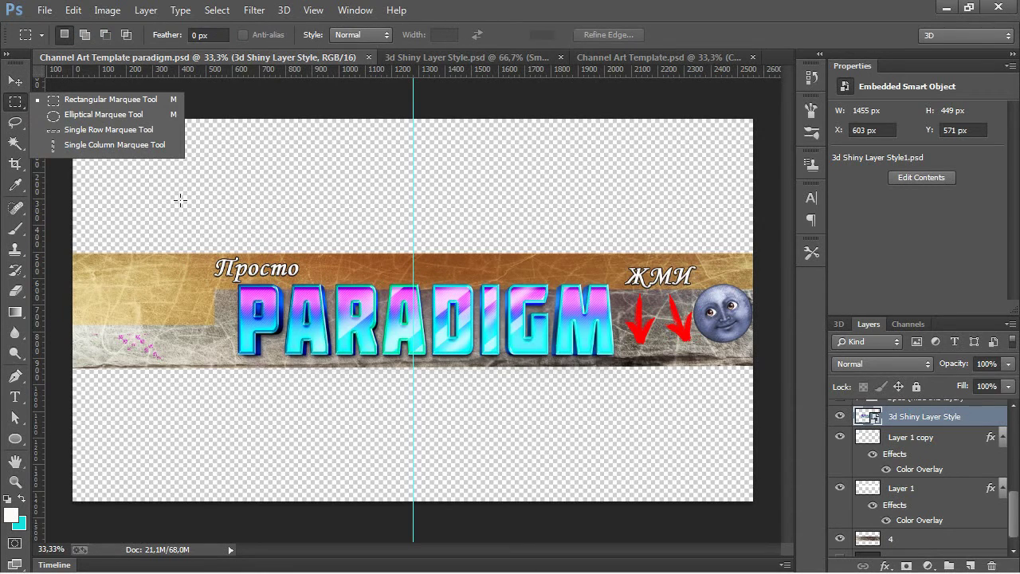
{"action": "left_click", "coordinate": [107, 11]}
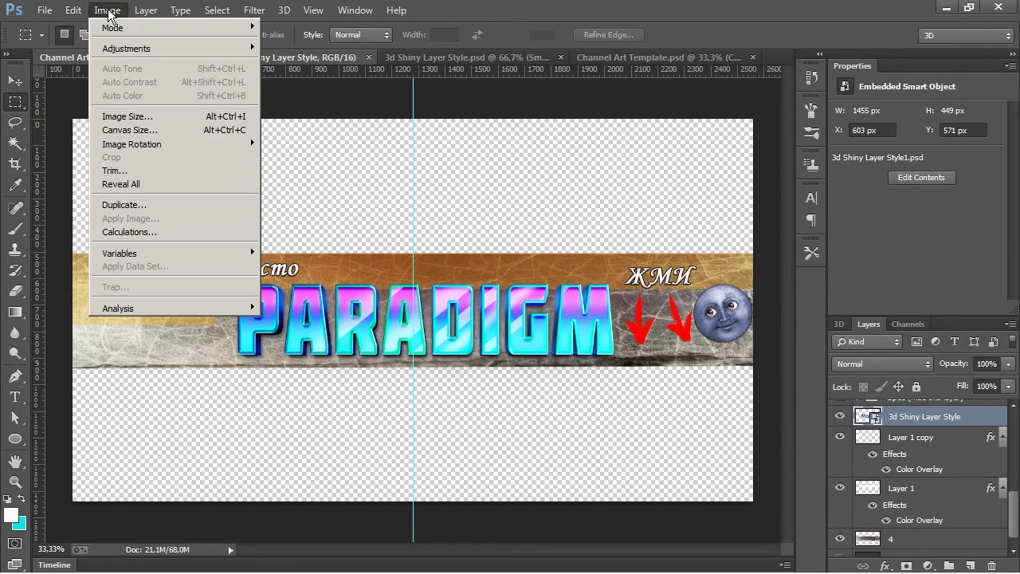
{"action": "mouse_move", "coordinate": [146, 11]}
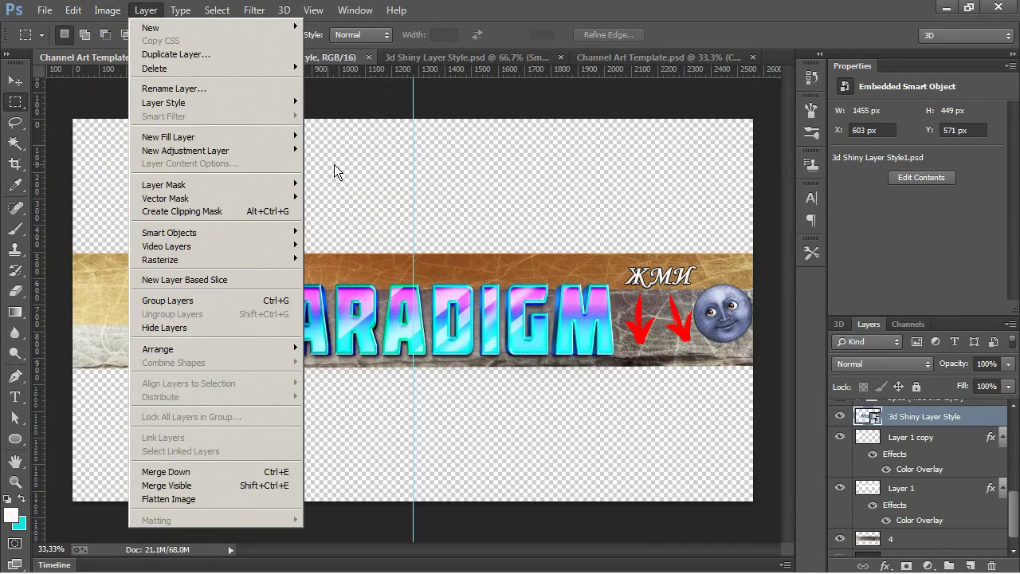
{"action": "left_click", "coordinate": [340, 162]}
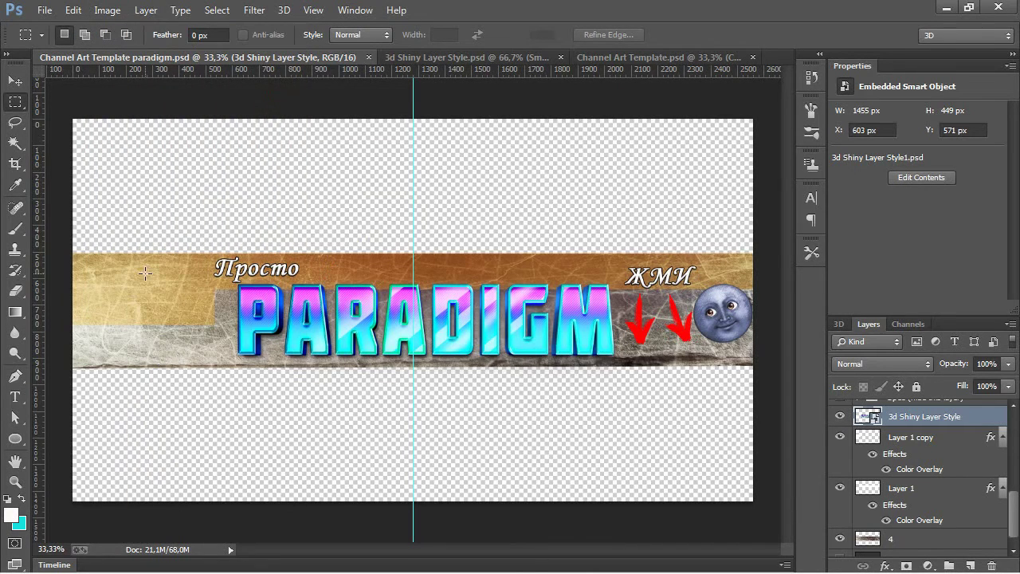
{"action": "left_click_drag", "start_coordinate": [75, 220], "coordinate": [223, 426]}
{"action": "key", "text": "Delete"}
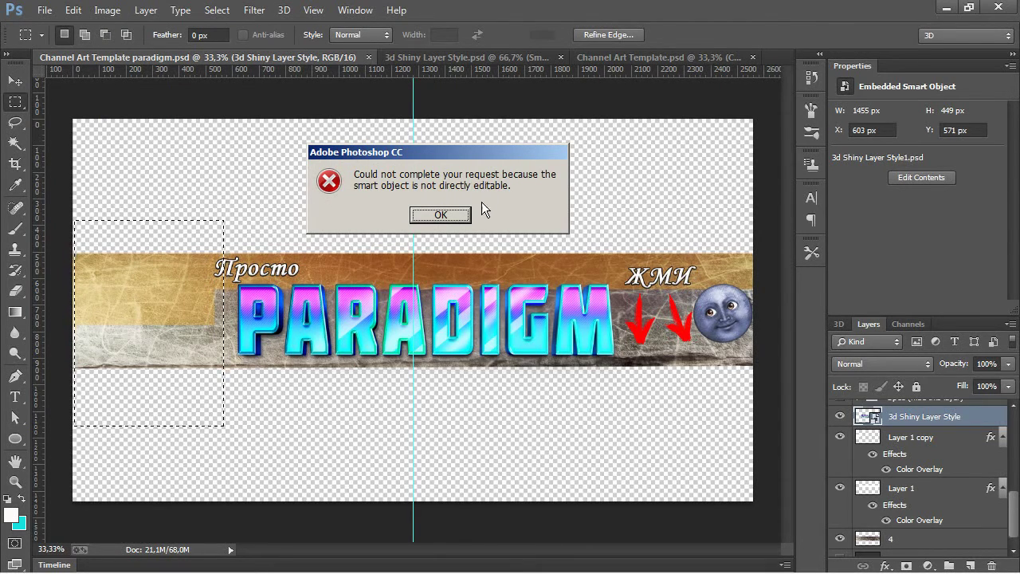
{"action": "left_click", "coordinate": [460, 214]}
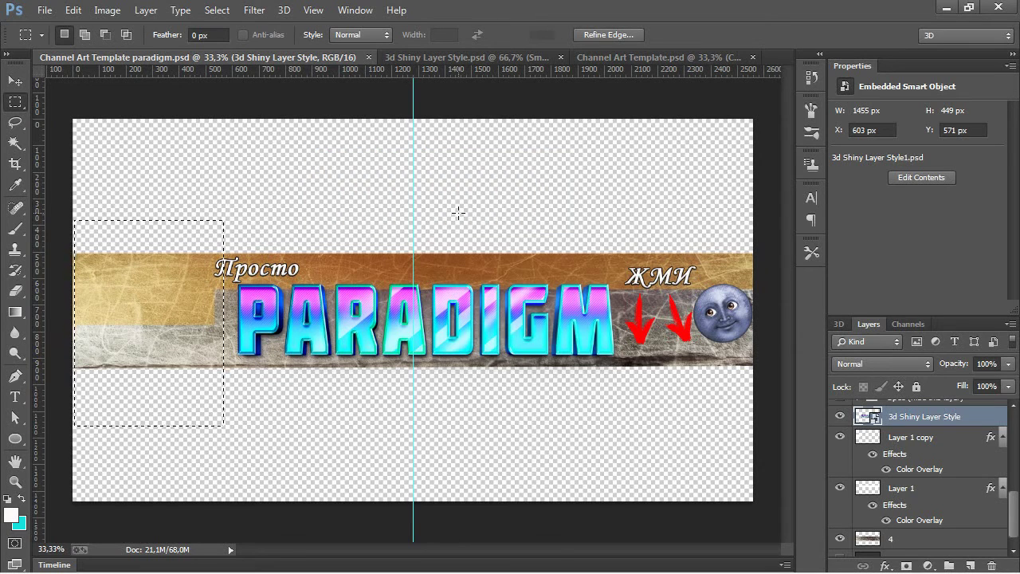
- Make the background layer 4 active and look through the layer commands for the Rasterize options
{"action": "left_click", "coordinate": [209, 11]}
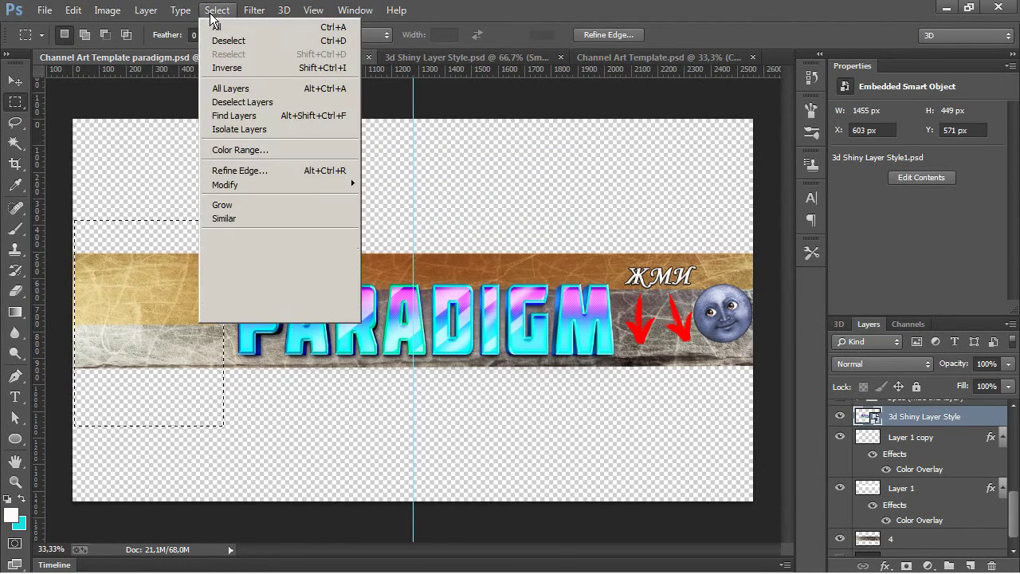
{"action": "mouse_move", "coordinate": [197, 17]}
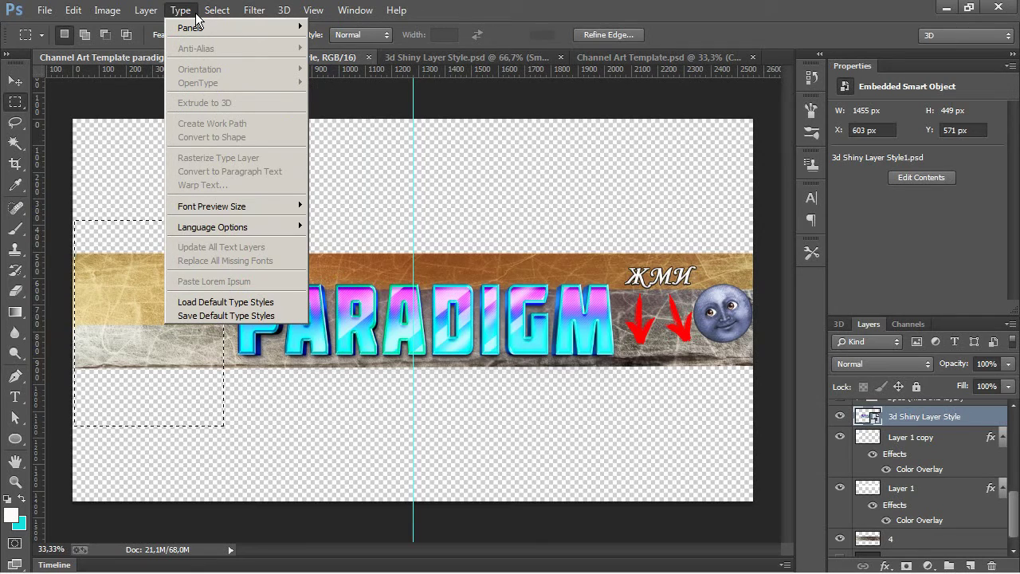
{"action": "left_click", "coordinate": [929, 422]}
{"action": "scroll", "coordinate": [914, 498], "scroll_direction": "down", "scroll_amount": 1}
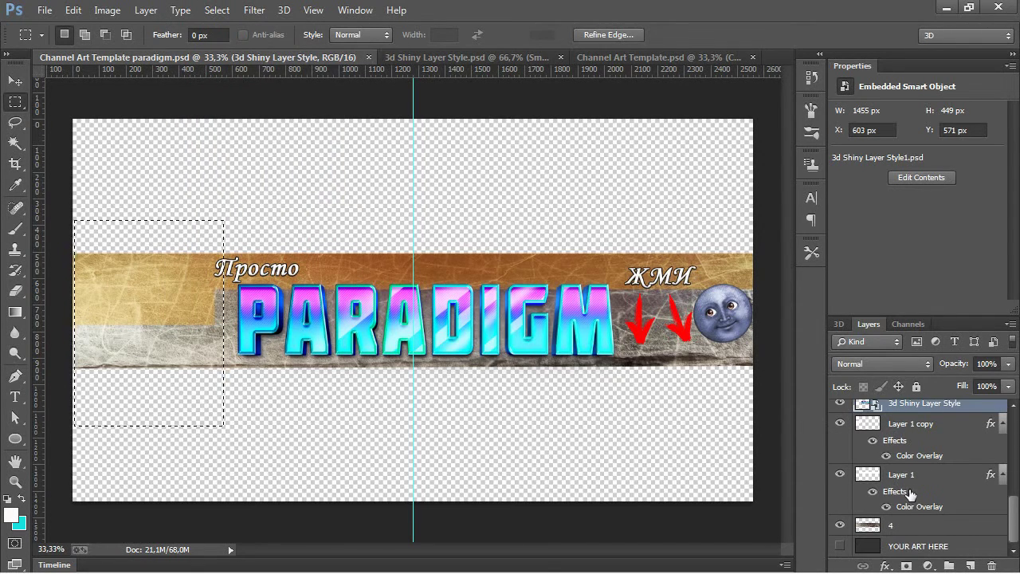
{"action": "left_click", "coordinate": [914, 529]}
{"action": "right_click", "coordinate": [915, 530]}
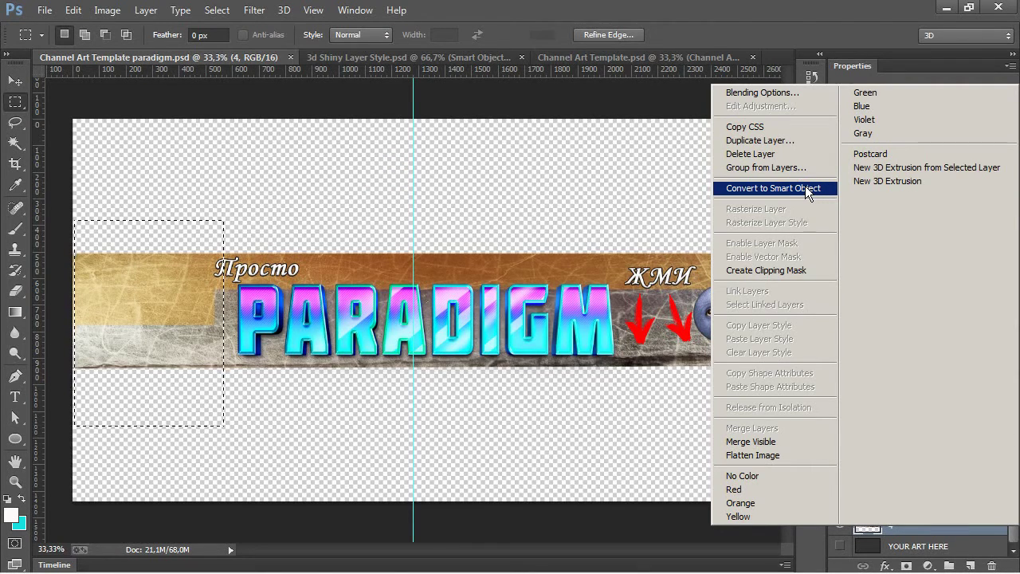
{"action": "left_click", "coordinate": [417, 170]}
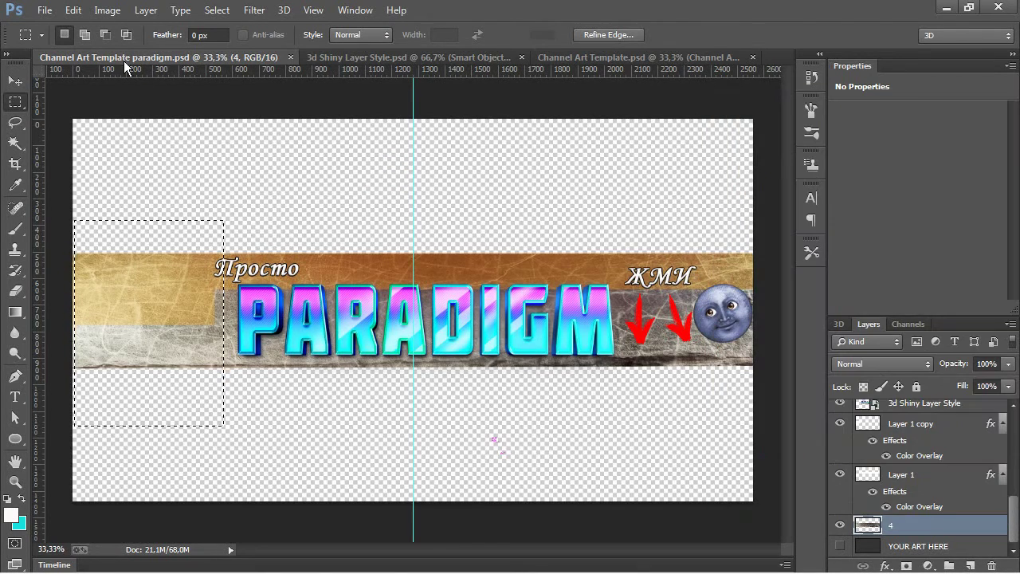
{"action": "left_click", "coordinate": [144, 11]}
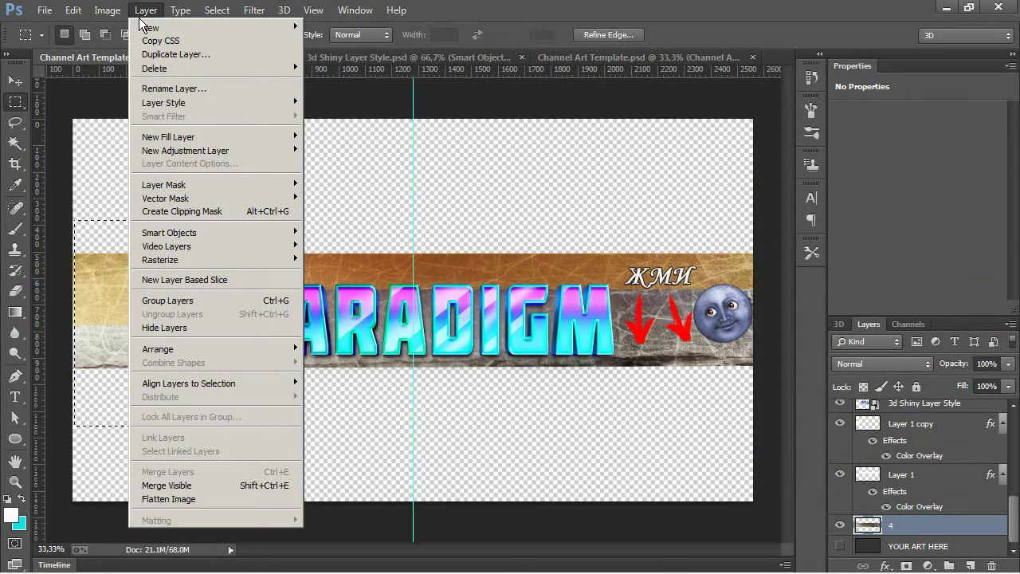
{"action": "mouse_move", "coordinate": [255, 259]}
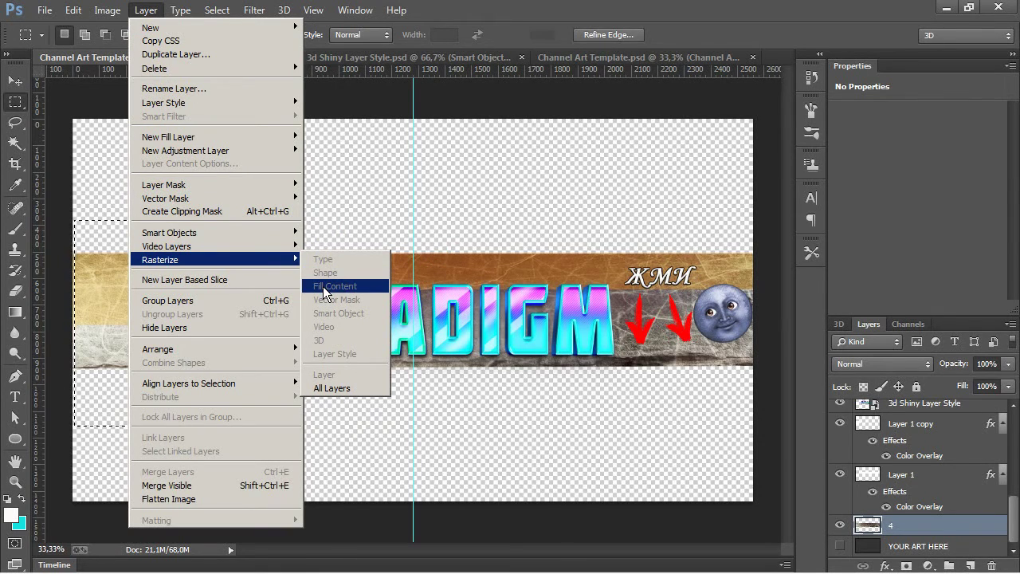
{"action": "left_click", "coordinate": [485, 209]}
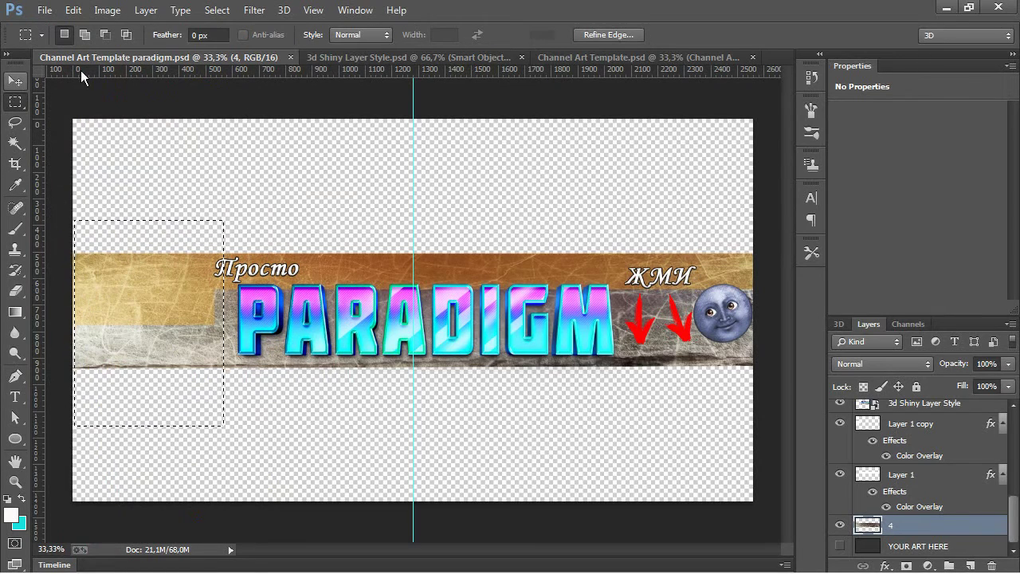
- Rasterize all layers and delete the selected left end of the banner from layer 4
{"action": "left_click", "coordinate": [216, 15]}
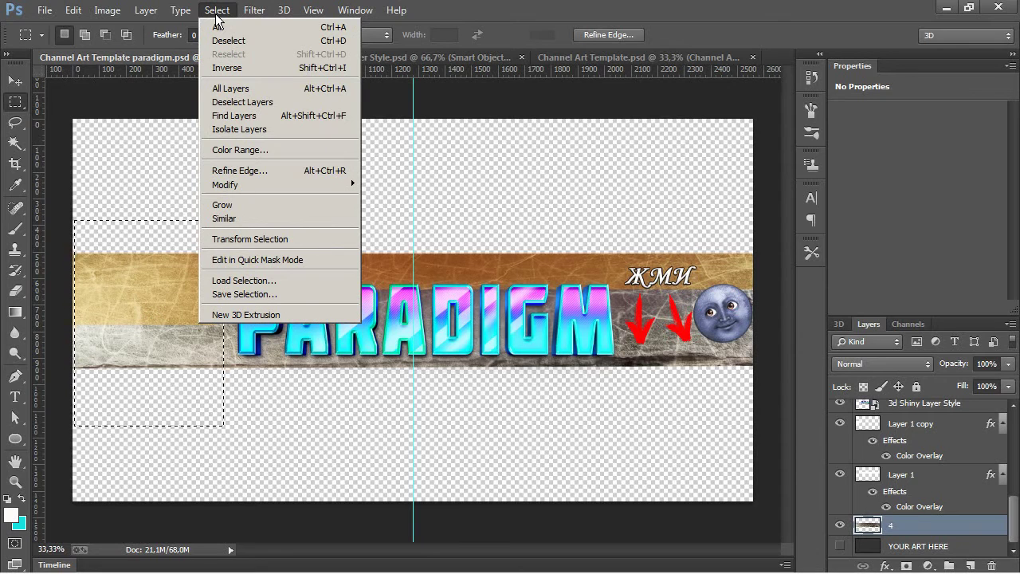
{"action": "mouse_move", "coordinate": [146, 11]}
{"action": "mouse_move", "coordinate": [107, 11]}
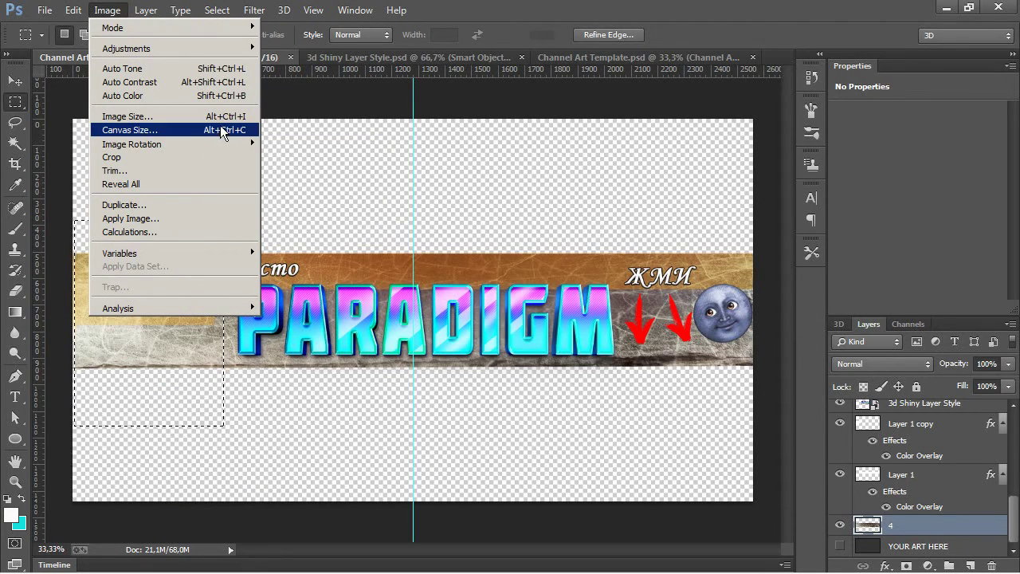
{"action": "mouse_move", "coordinate": [235, 51]}
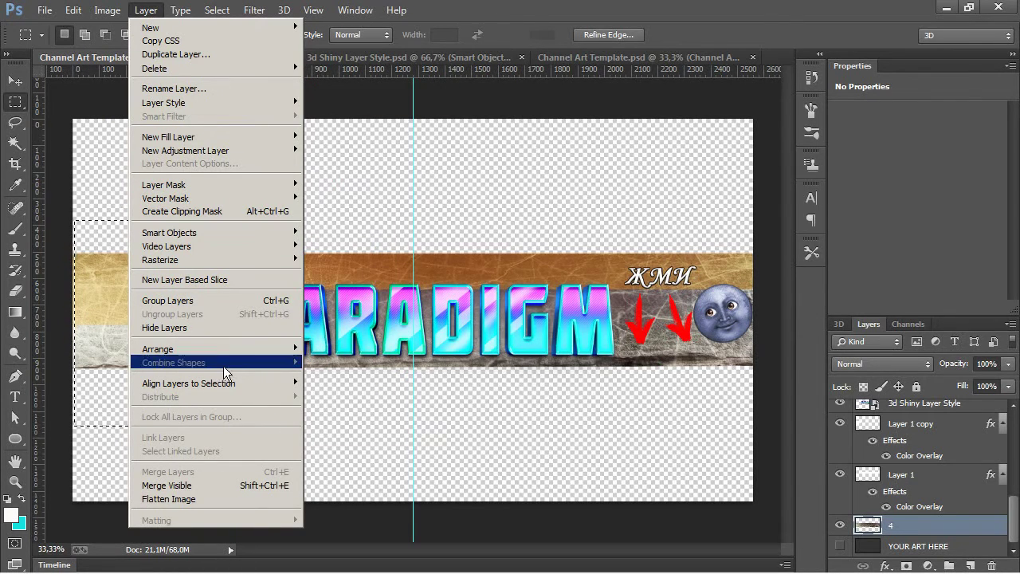
{"action": "mouse_move", "coordinate": [225, 343]}
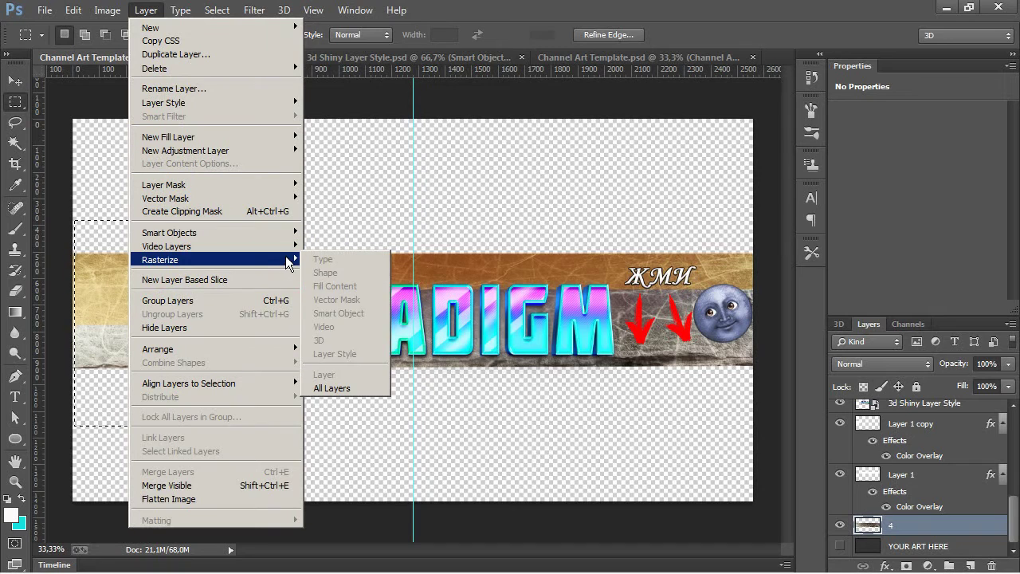
{"action": "mouse_move", "coordinate": [309, 259]}
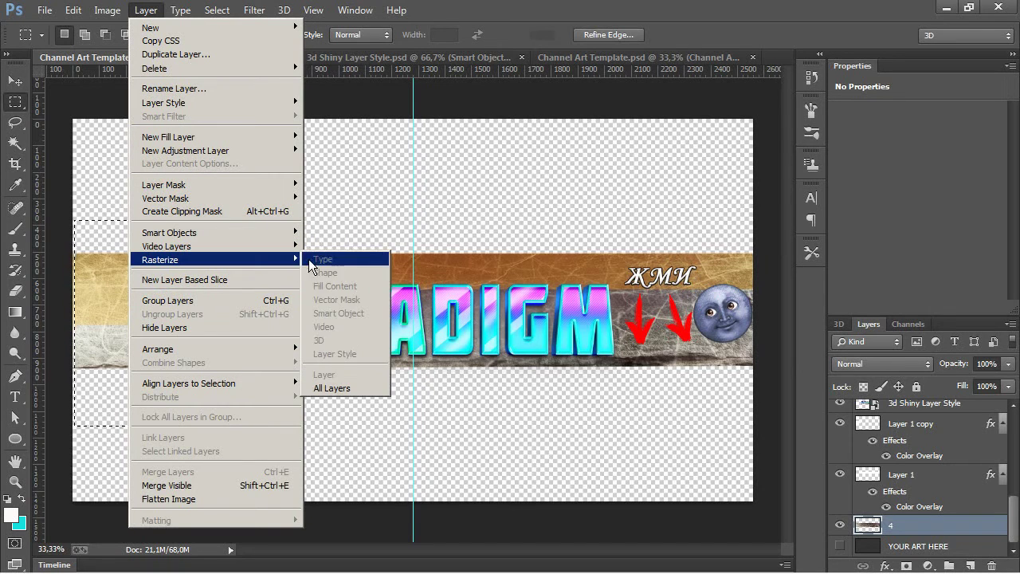
{"action": "left_click", "coordinate": [348, 387]}
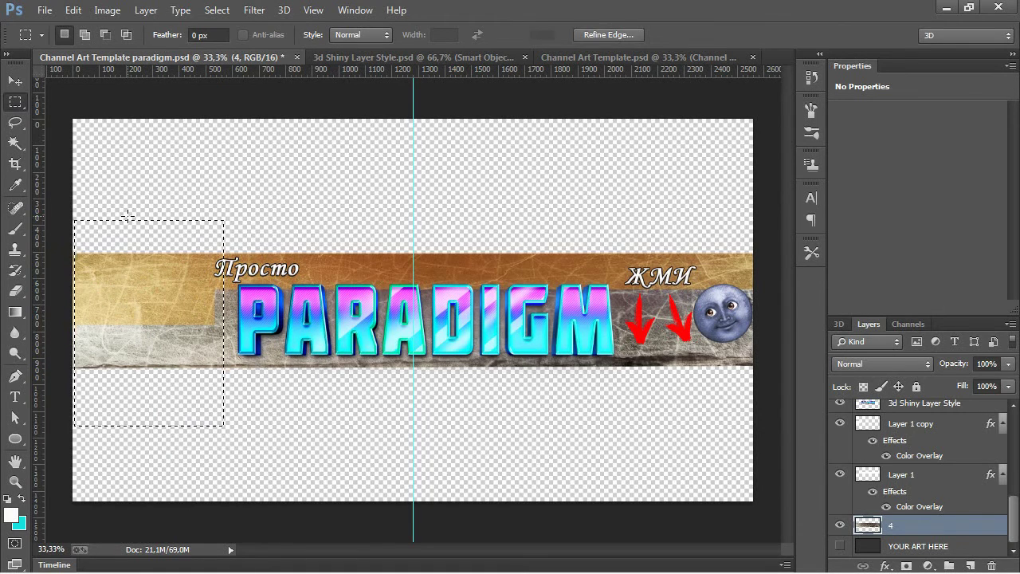
{"action": "key", "text": "Delete"}
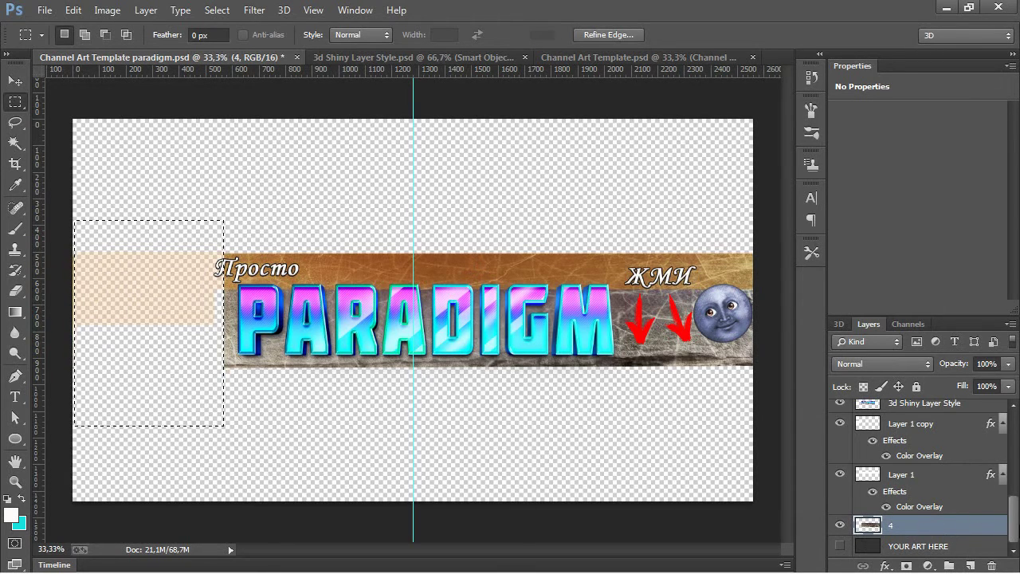
- On the 3d Shiny Layer Style layer, marquee the middle letters of PARADIGM and delete them
{"action": "left_click_drag", "start_coordinate": [1016, 526], "coordinate": [1016, 504]}
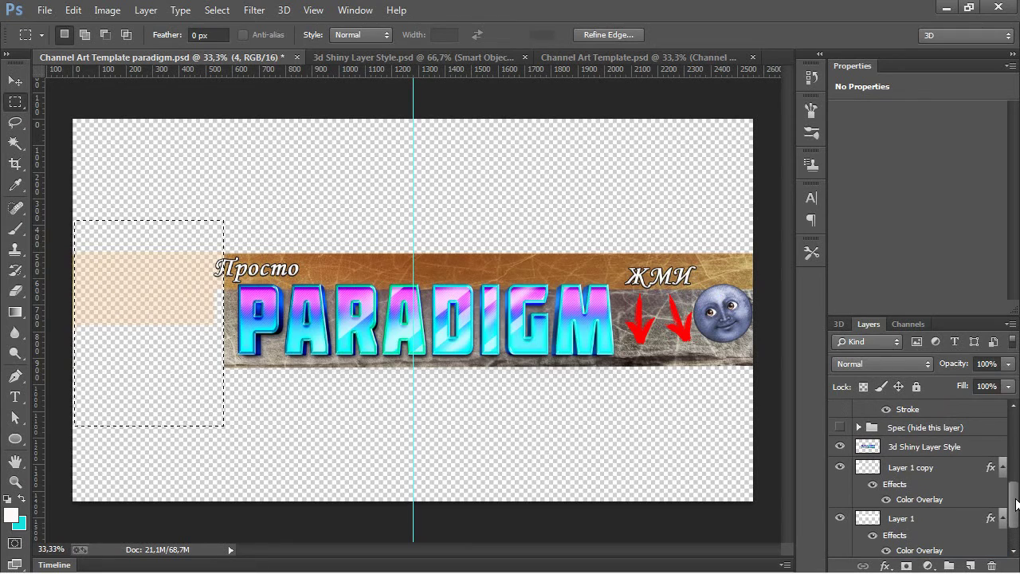
{"action": "left_click", "coordinate": [905, 449]}
{"action": "scroll", "coordinate": [902, 530], "scroll_direction": "down", "scroll_amount": 3}
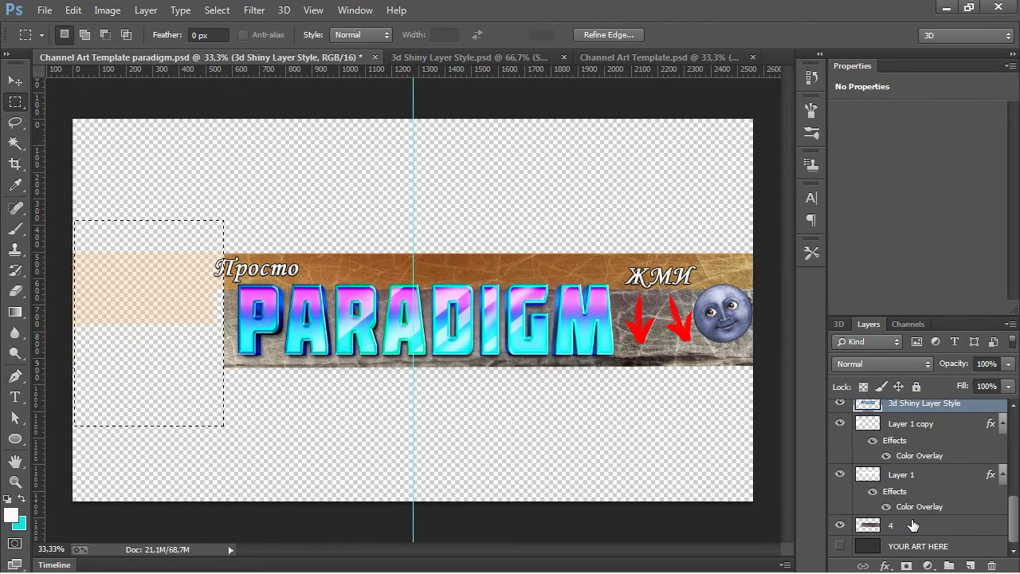
{"action": "scroll", "coordinate": [909, 518], "scroll_direction": "up", "scroll_amount": 3}
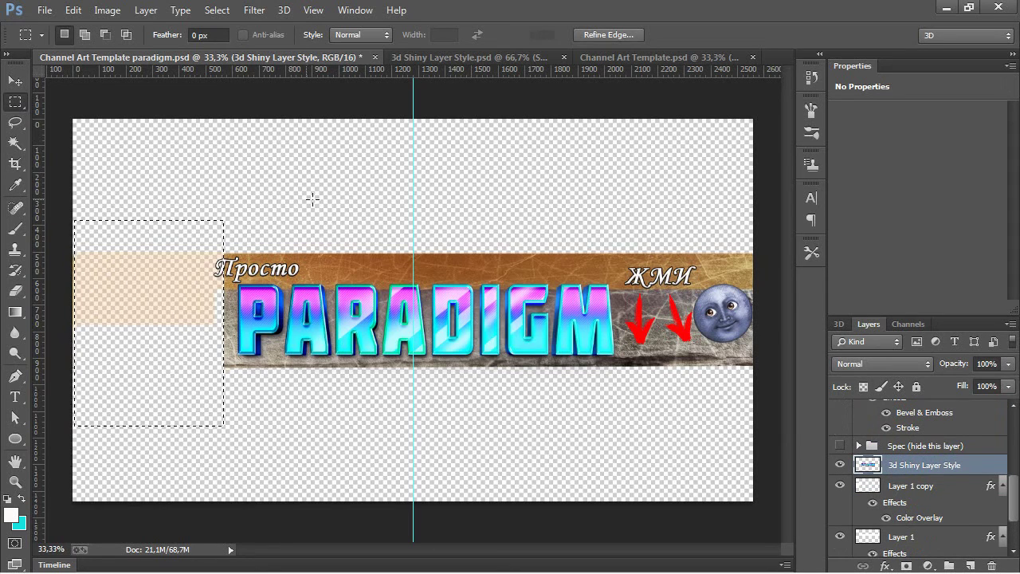
{"action": "left_click_drag", "start_coordinate": [361, 215], "coordinate": [528, 416]}
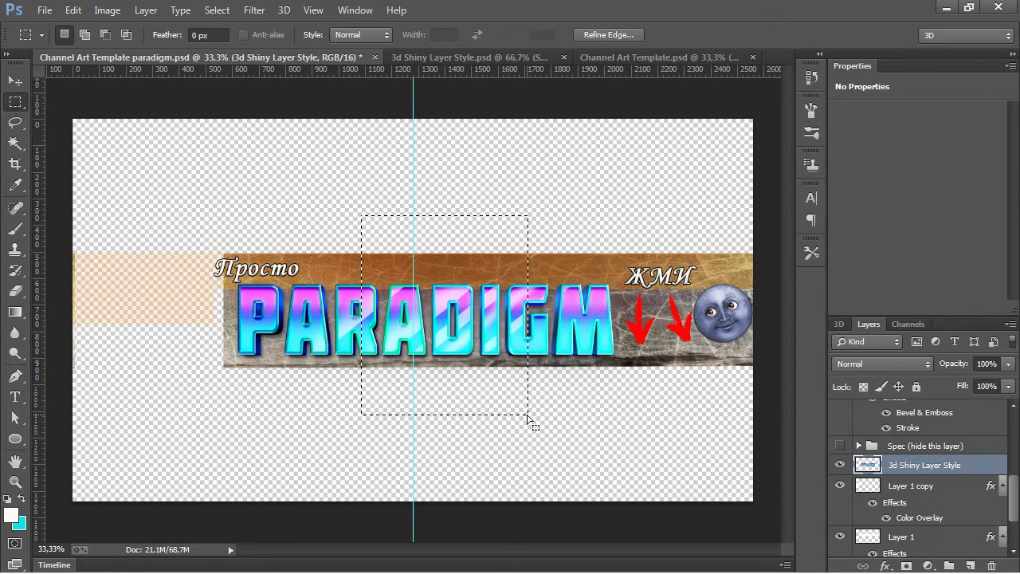
{"action": "key", "text": "Delete"}
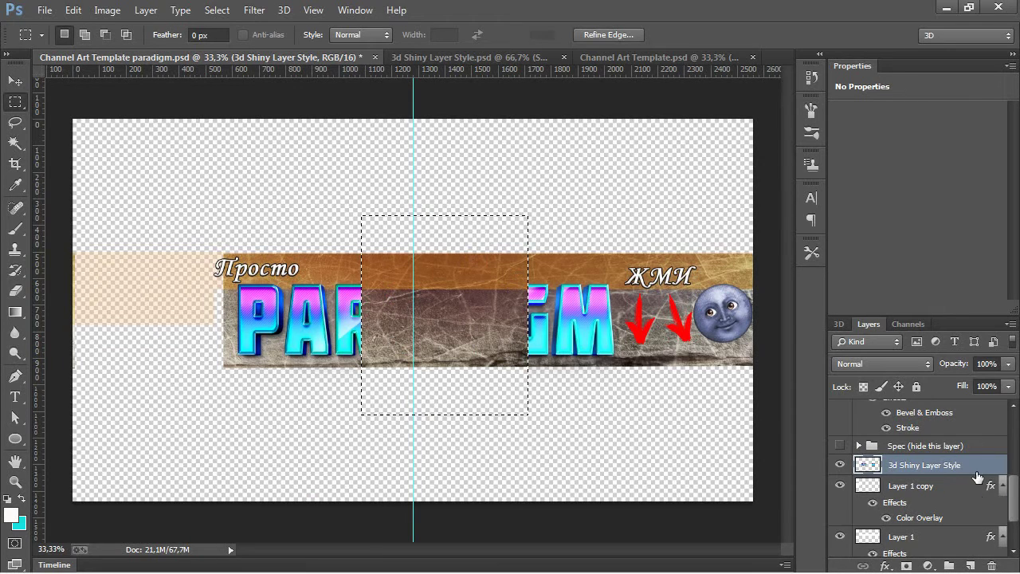
- Select the layers from 3d Shiny Layer Style down to 4 together and marquee a narrow strip across the letter M
{"action": "scroll", "coordinate": [976, 478], "scroll_direction": "down", "scroll_amount": 3}
{"action": "left_click", "coordinate": [909, 521], "text": "shift"}
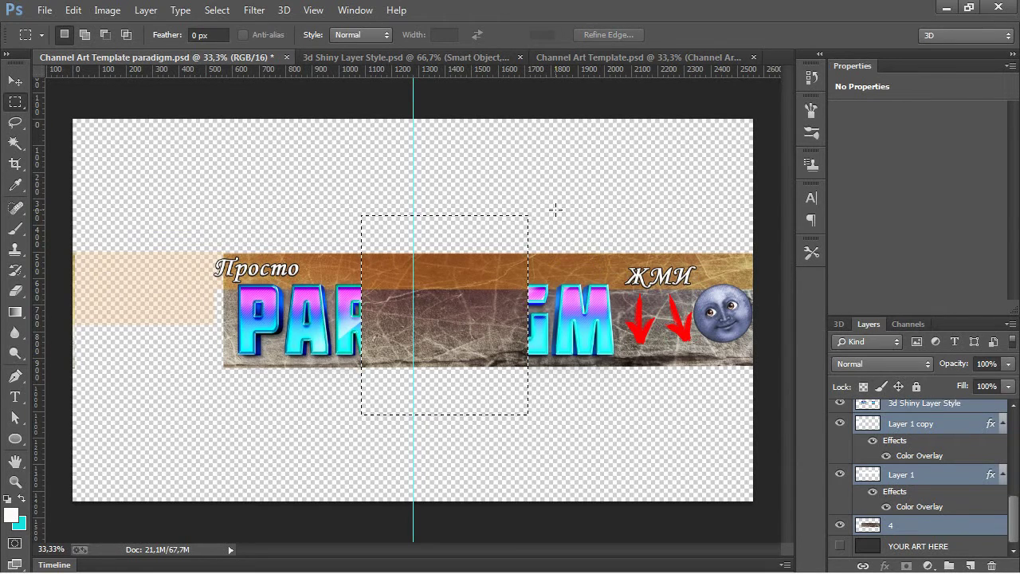
{"action": "left_click_drag", "start_coordinate": [555, 210], "coordinate": [590, 405]}
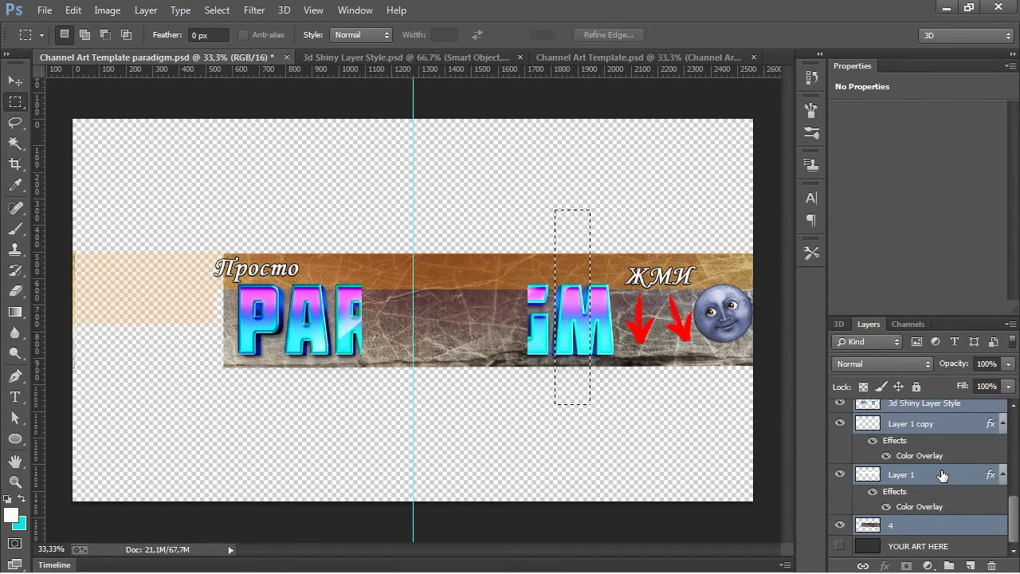
{"action": "scroll", "coordinate": [942, 475], "scroll_direction": "up", "scroll_amount": 3}
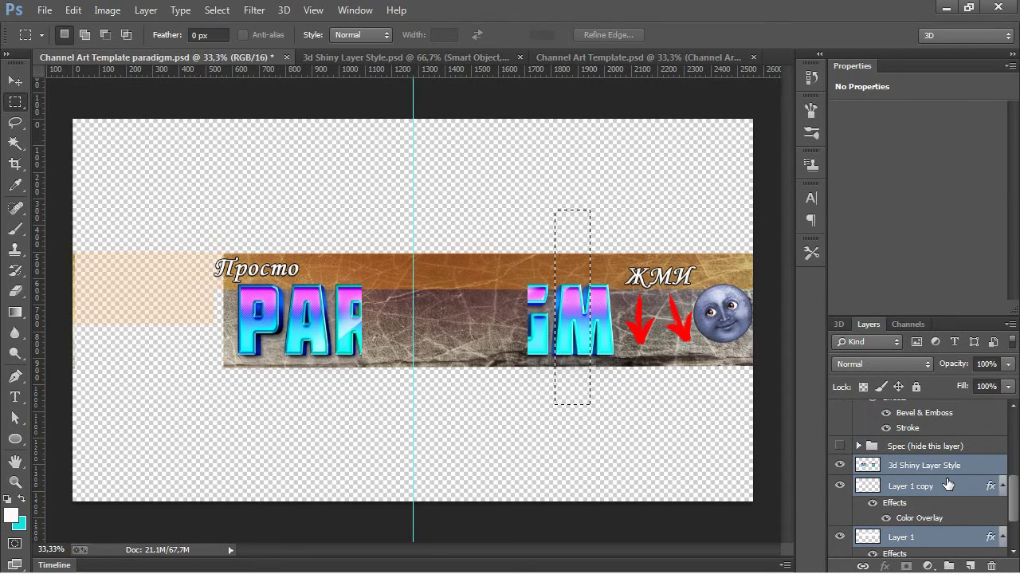
{"action": "scroll", "coordinate": [948, 484], "scroll_direction": "down", "scroll_amount": 3}
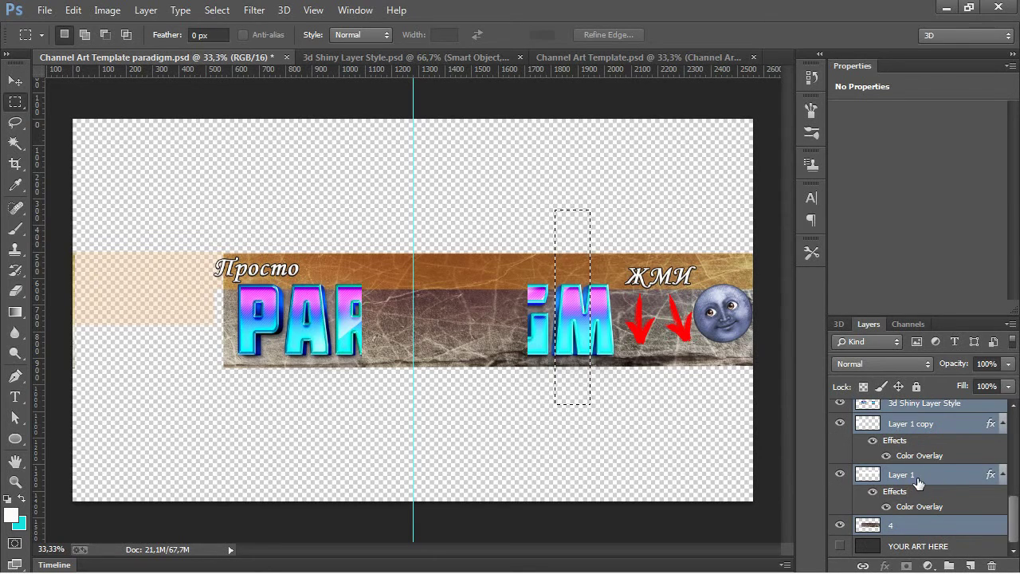
- Toggle the visibility of Layer 1 off and on, and marquee a wider strip over the letters G and M
{"action": "left_click", "coordinate": [840, 475]}
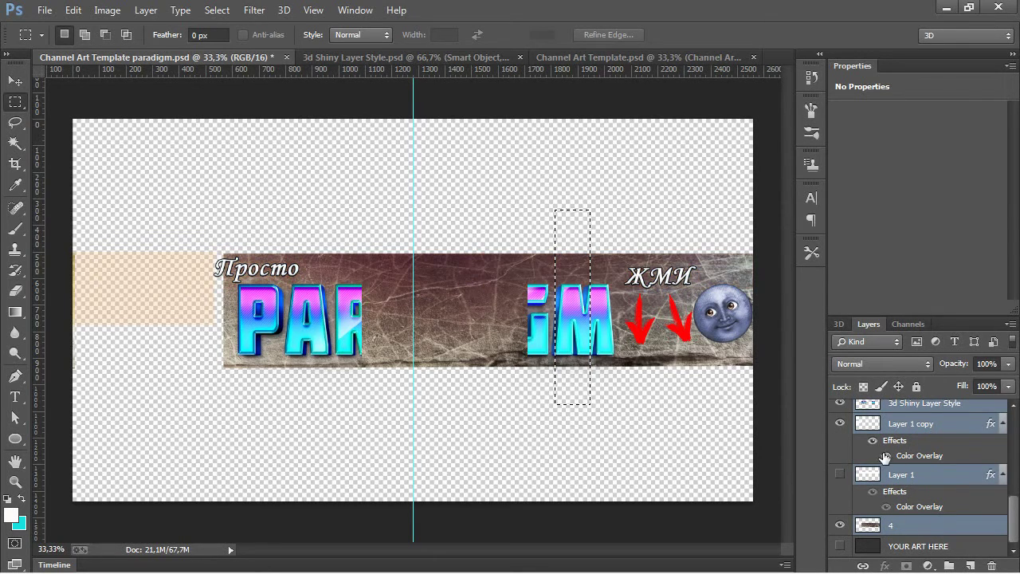
{"action": "left_click", "coordinate": [840, 476]}
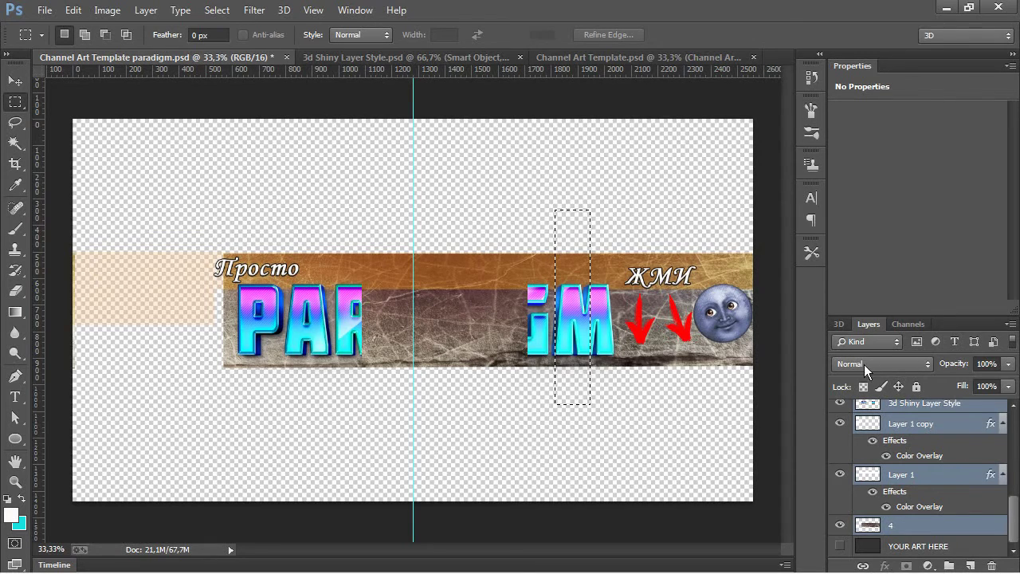
{"action": "scroll", "coordinate": [911, 450], "scroll_direction": "up", "scroll_amount": 2}
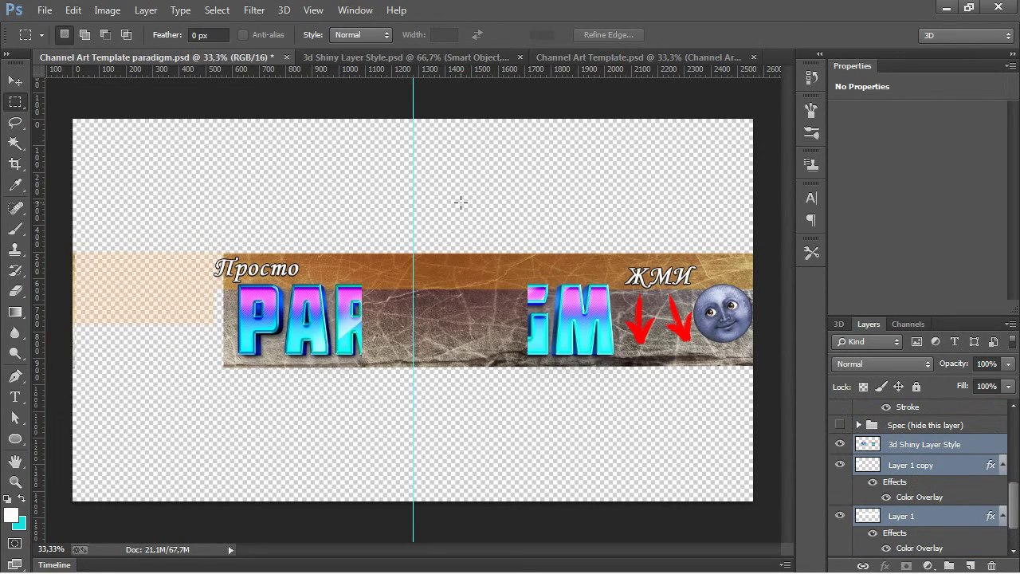
{"action": "left_click_drag", "start_coordinate": [537, 222], "coordinate": [594, 424]}
{"action": "scroll", "coordinate": [859, 501], "scroll_direction": "down", "scroll_amount": 2}
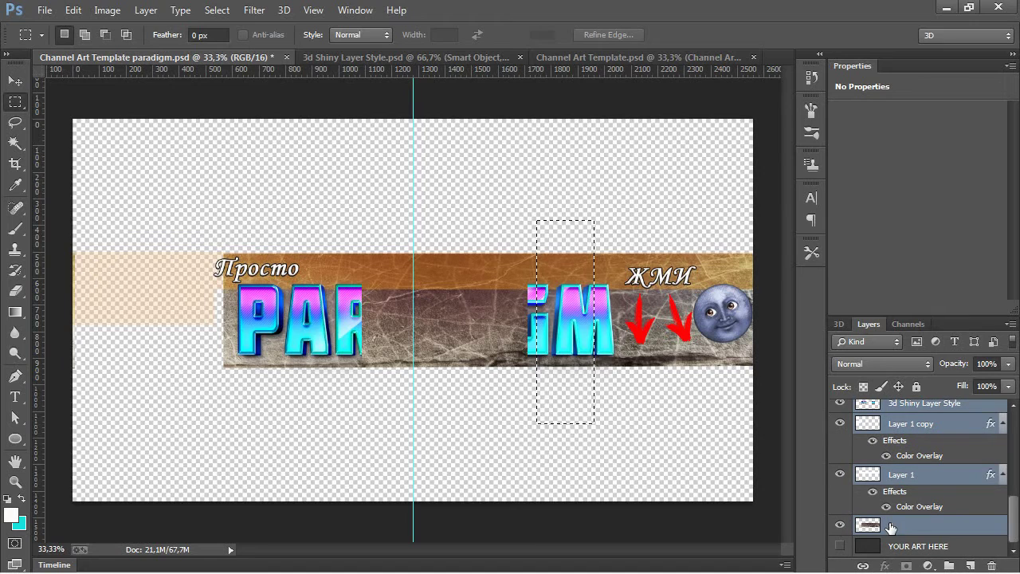
- Make only layer 4 active, marquee a vertical strip across the red arrows, and delete that part of the background
{"action": "left_click", "coordinate": [878, 476]}
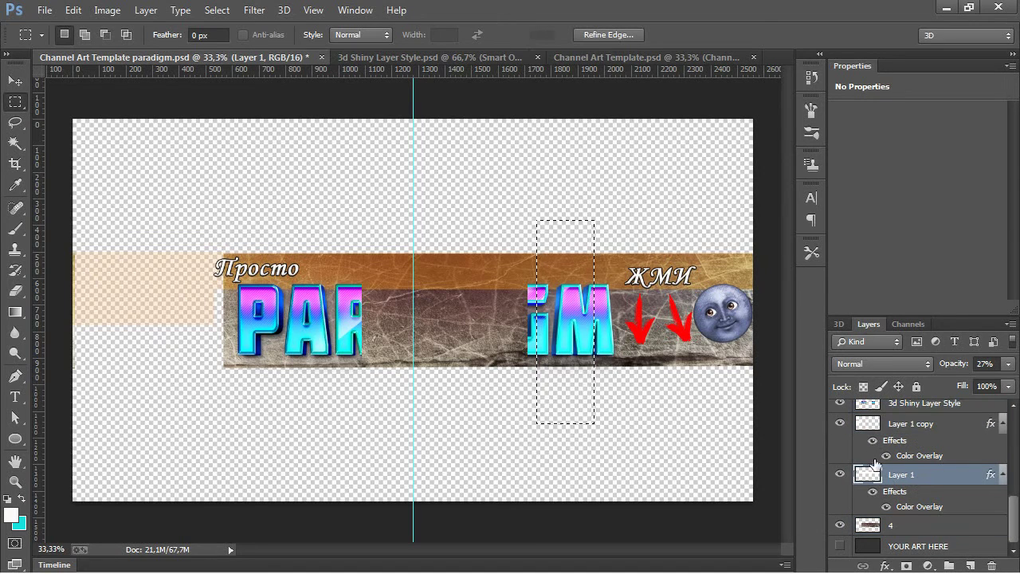
{"action": "left_click", "coordinate": [889, 524]}
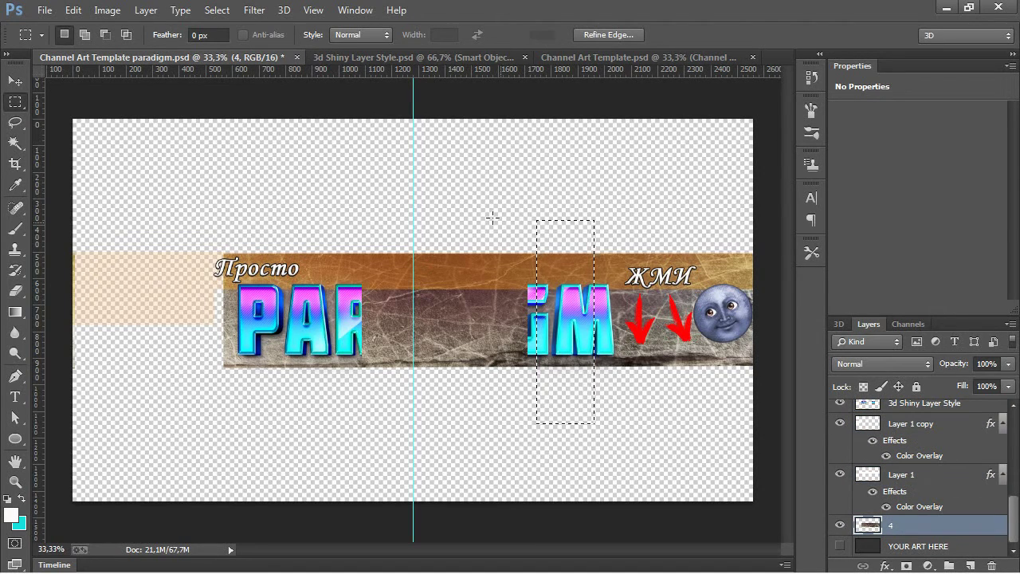
{"action": "left_click", "coordinate": [605, 238]}
{"action": "left_click_drag", "start_coordinate": [642, 219], "coordinate": [700, 415]}
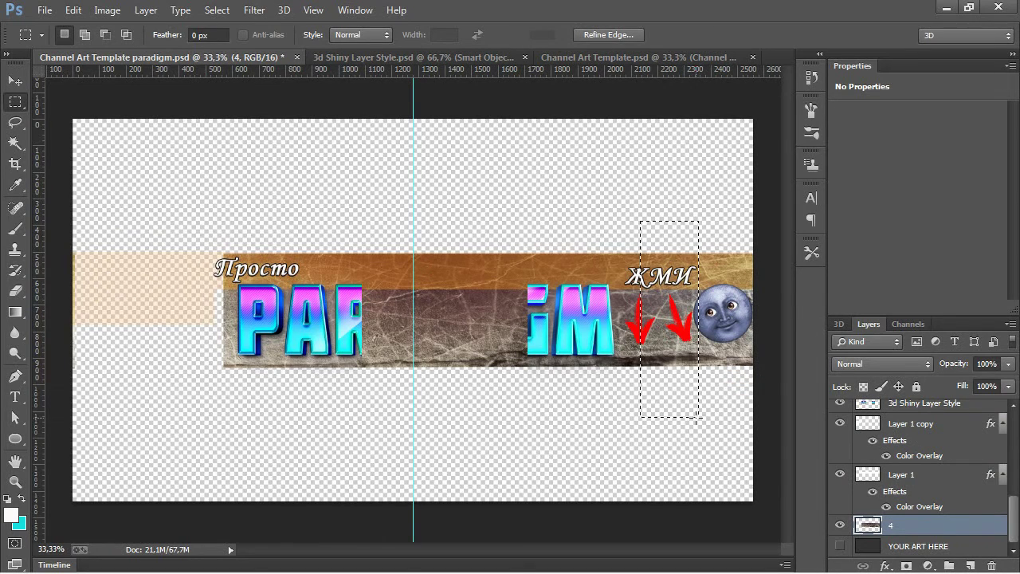
{"action": "key", "text": "Delete"}
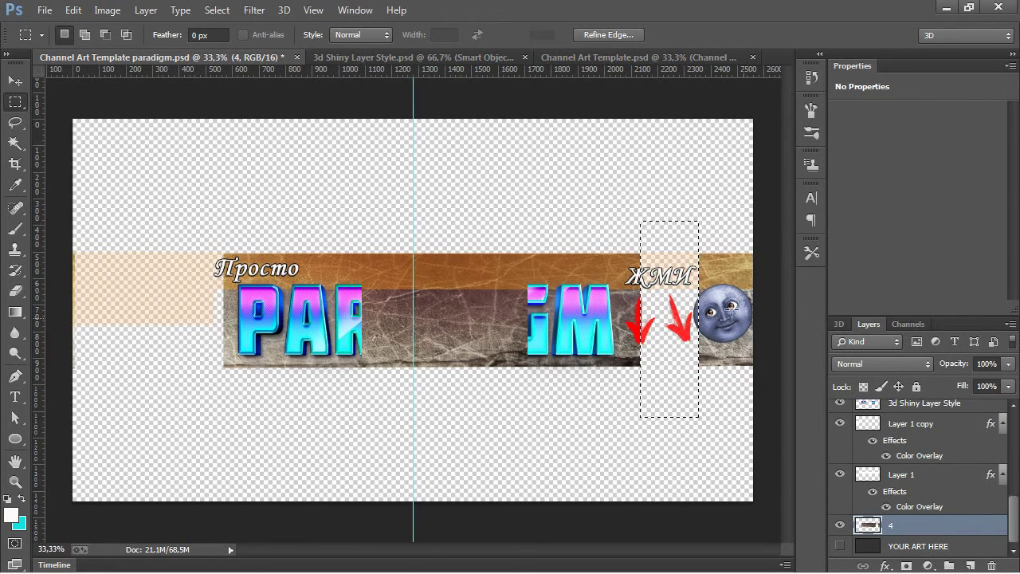
- Step backward repeatedly through the history to undo the strip deletion and the preceding marquee selections
{"action": "left_click", "coordinate": [71, 11]}
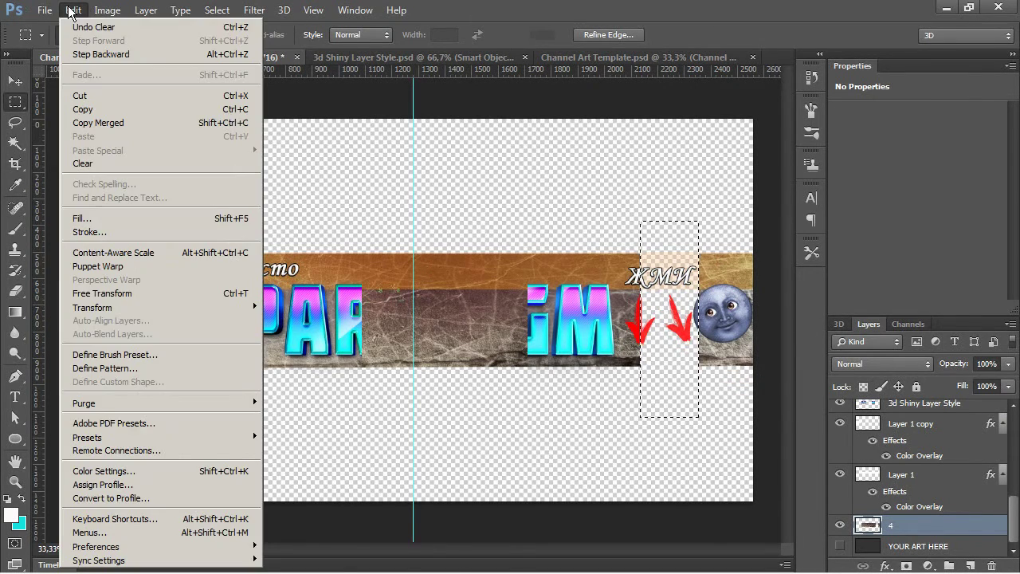
{"action": "left_click", "coordinate": [103, 55]}
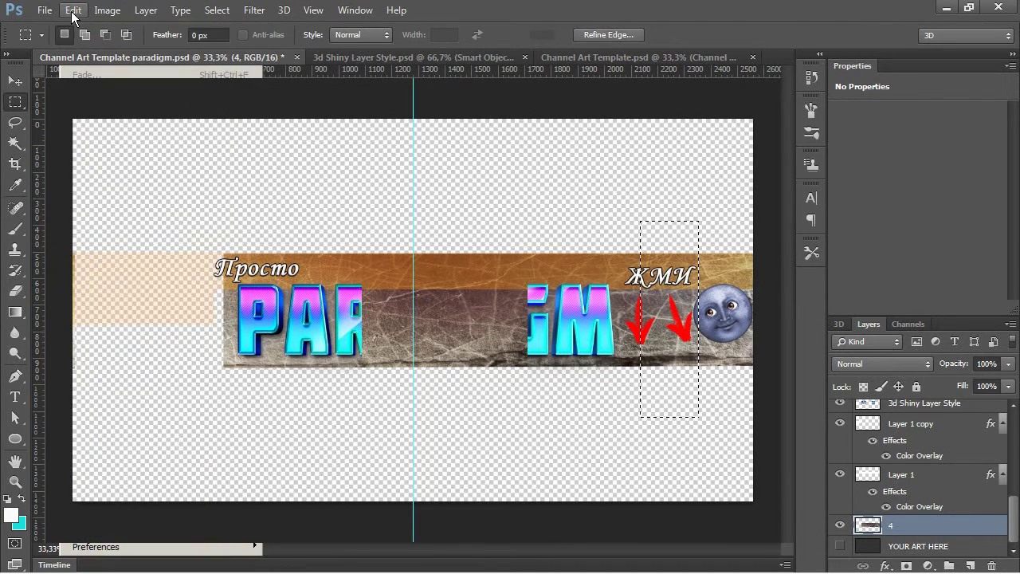
{"action": "left_click", "coordinate": [72, 11]}
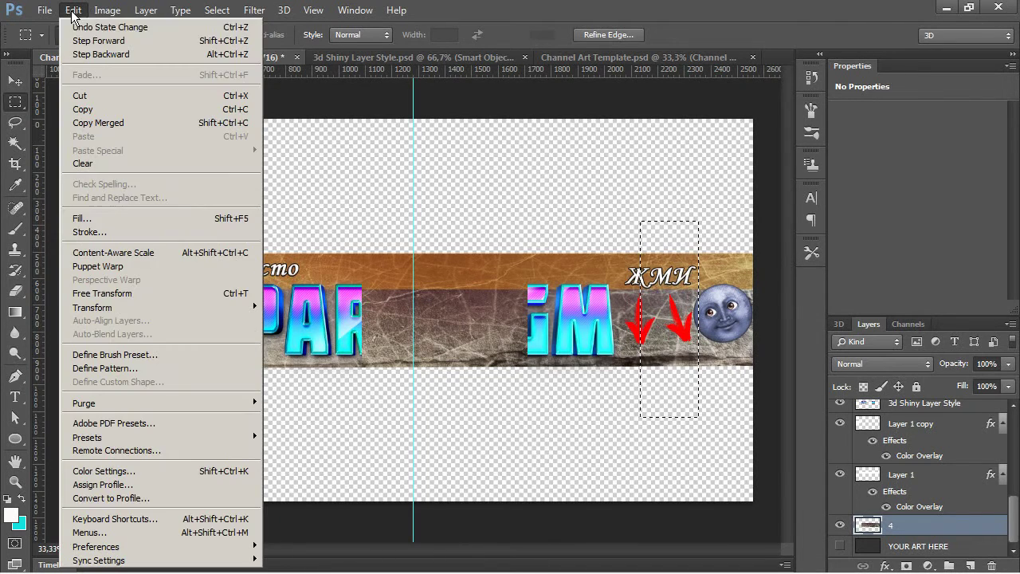
{"action": "left_click", "coordinate": [123, 55]}
{"action": "left_click", "coordinate": [73, 10]}
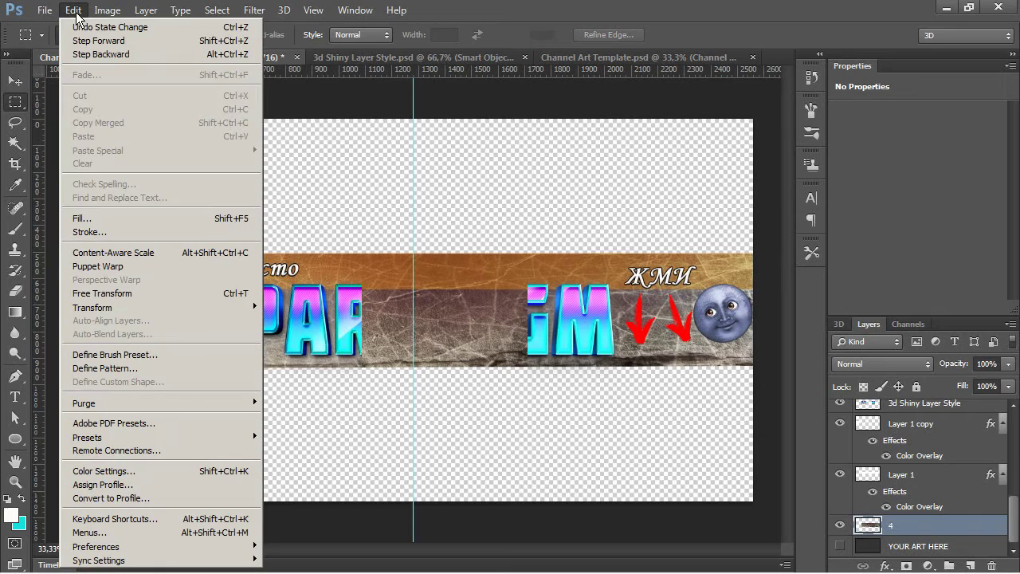
{"action": "left_click", "coordinate": [122, 53]}
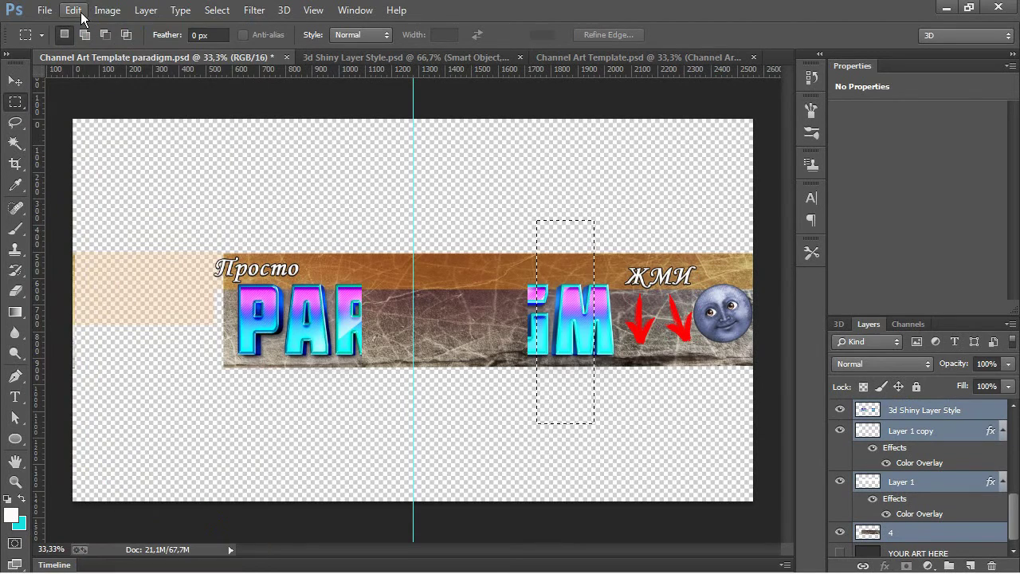
{"action": "left_click", "coordinate": [80, 12]}
{"action": "left_click", "coordinate": [118, 54]}
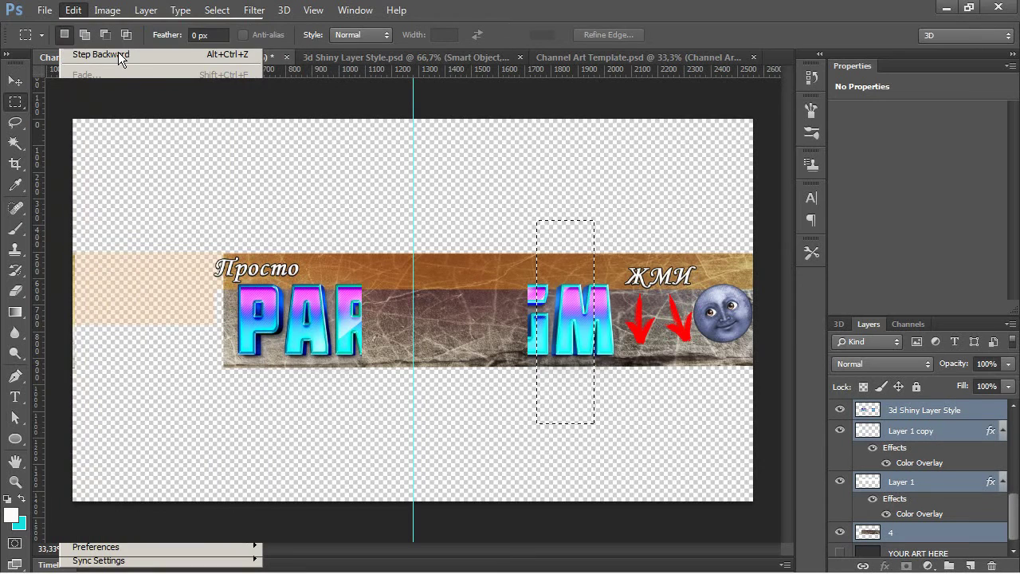
{"action": "left_click", "coordinate": [73, 11]}
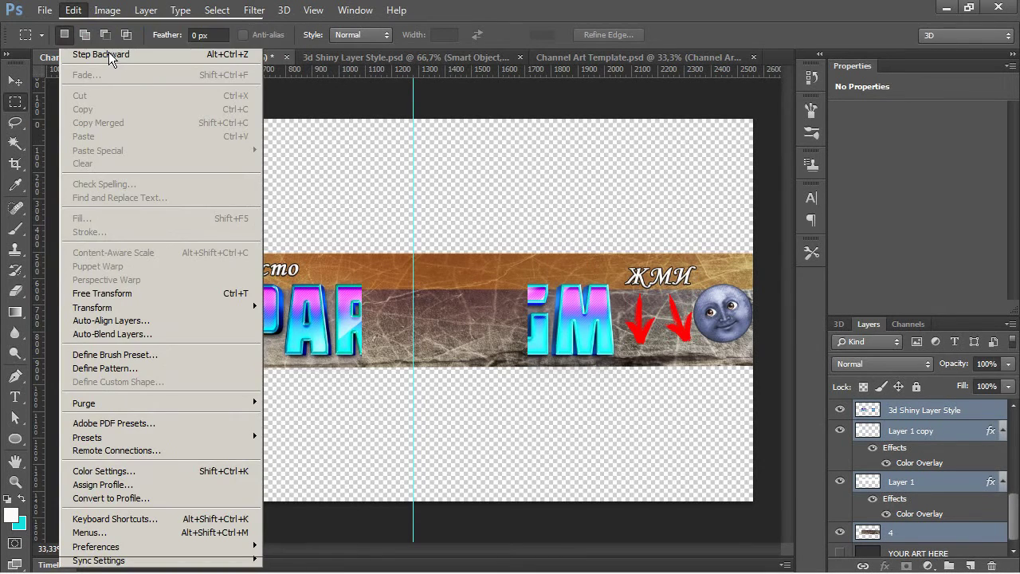
{"action": "left_click", "coordinate": [111, 56]}
{"action": "left_click", "coordinate": [73, 11]}
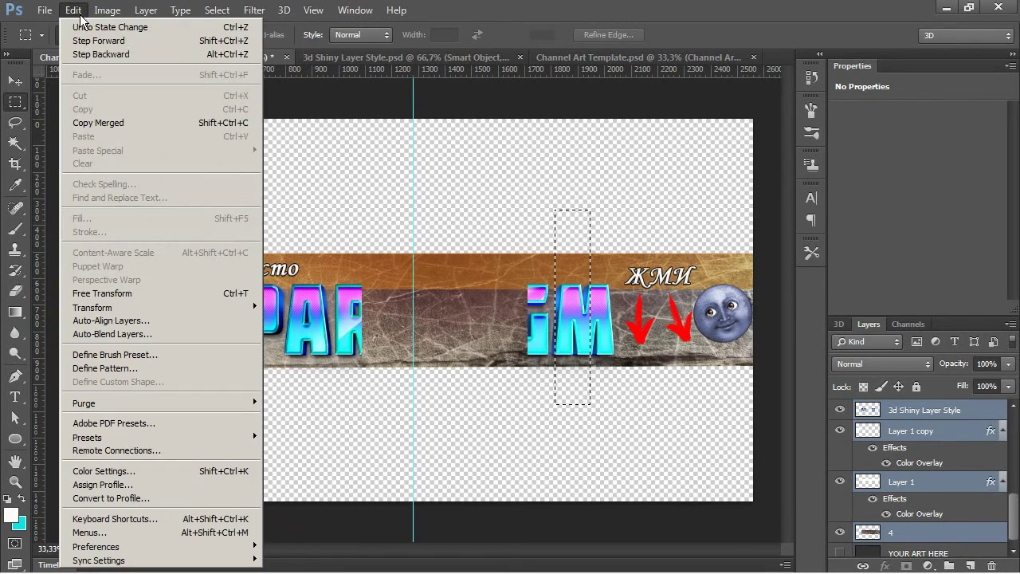
{"action": "left_click", "coordinate": [110, 54]}
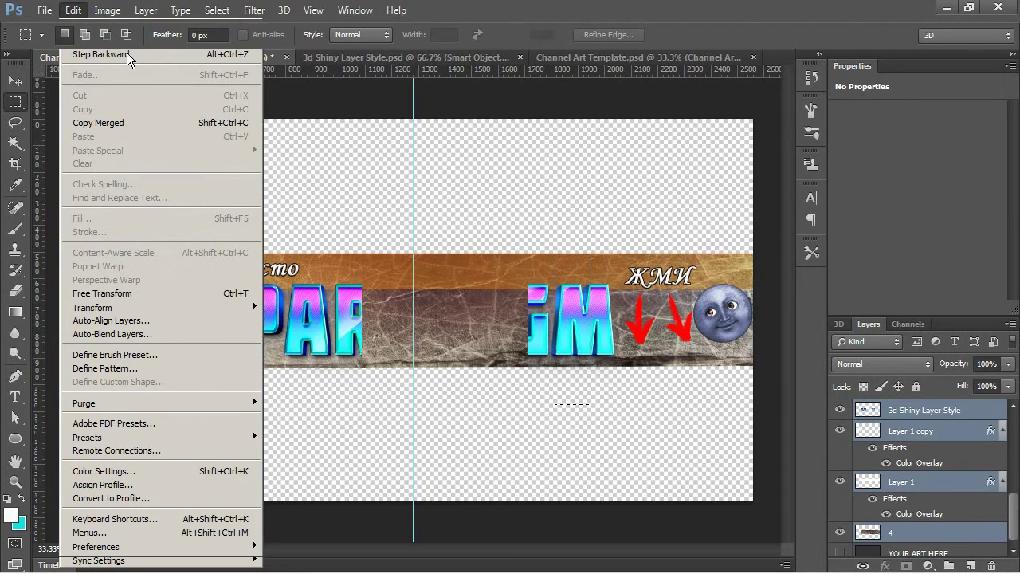
{"action": "left_click", "coordinate": [73, 10]}
{"action": "left_click", "coordinate": [111, 55]}
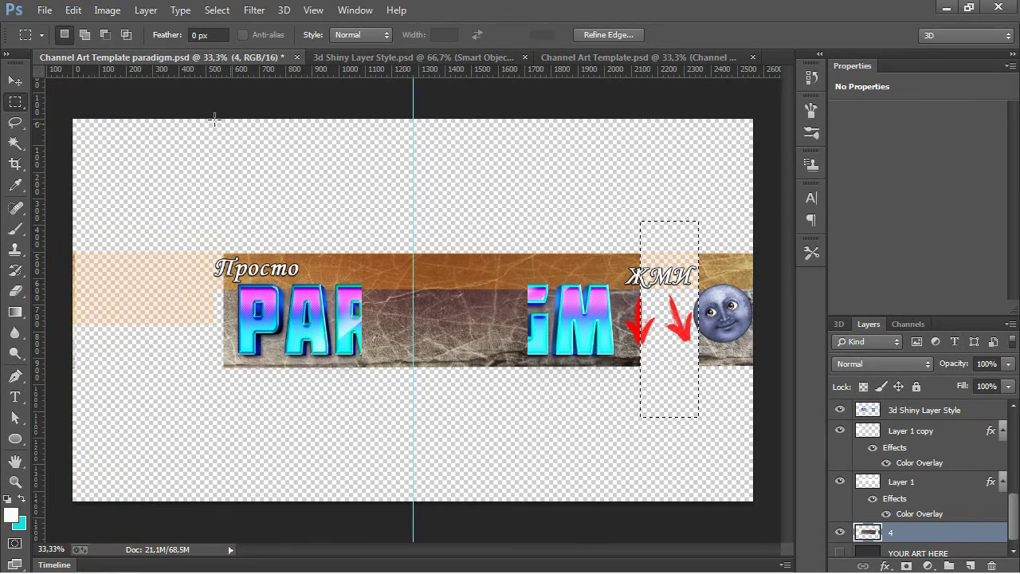
- Close Channel Art Template paradigm.psd without saving and reopen it from the recent files as a docked document
{"action": "left_click", "coordinate": [297, 58]}
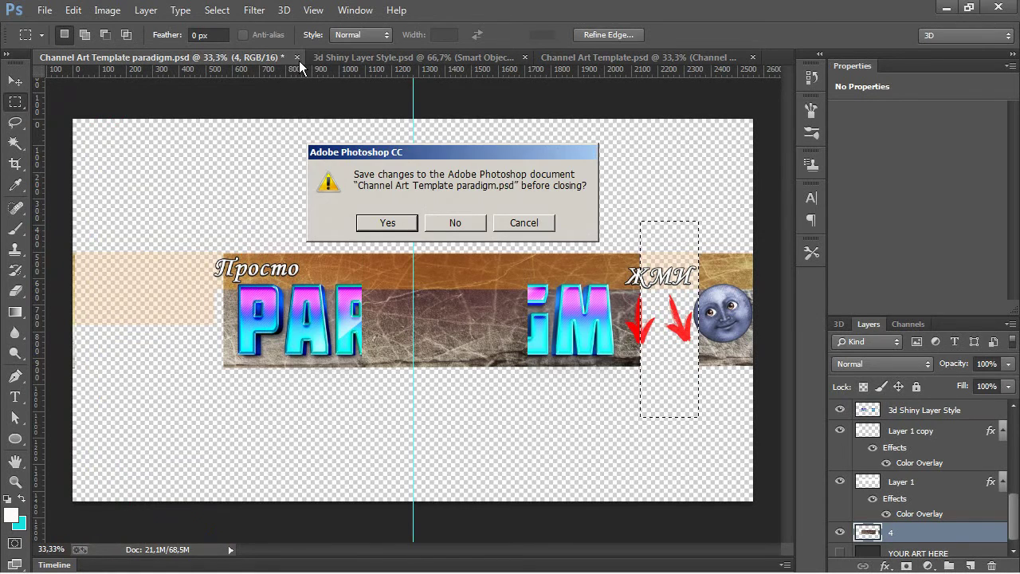
{"action": "left_click", "coordinate": [476, 223]}
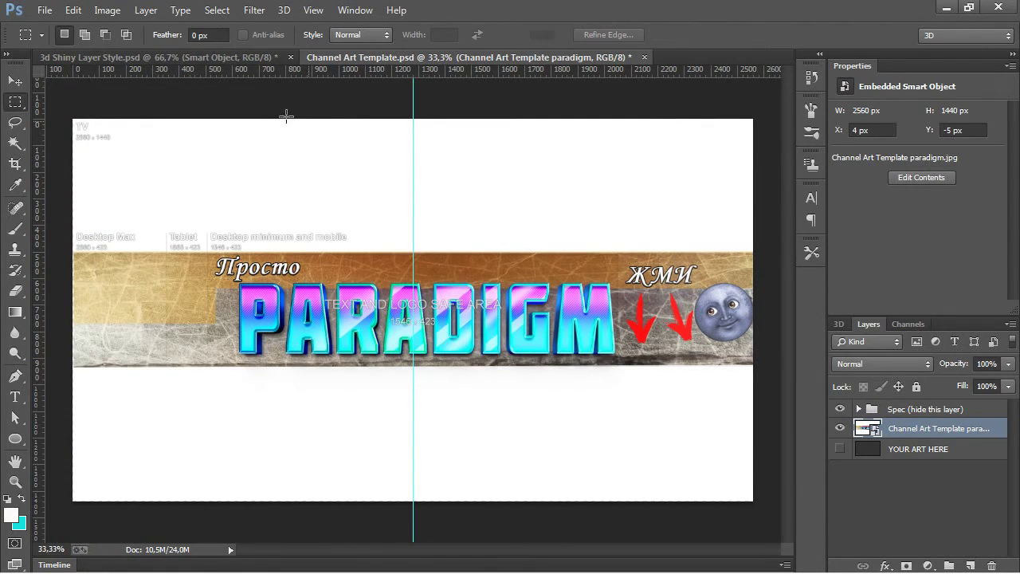
{"action": "left_click", "coordinate": [45, 10]}
{"action": "mouse_move", "coordinate": [110, 83]}
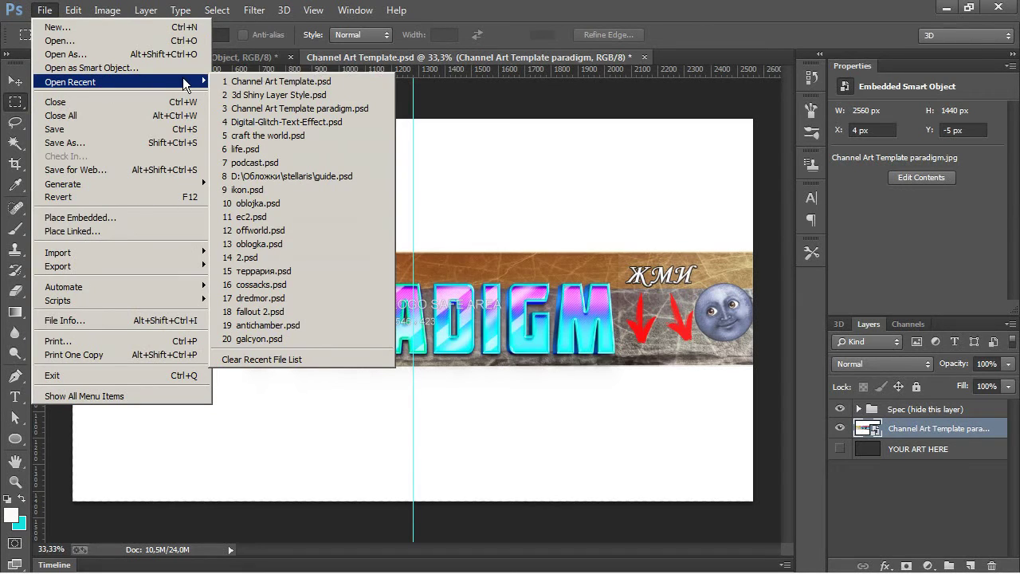
{"action": "left_click", "coordinate": [326, 112]}
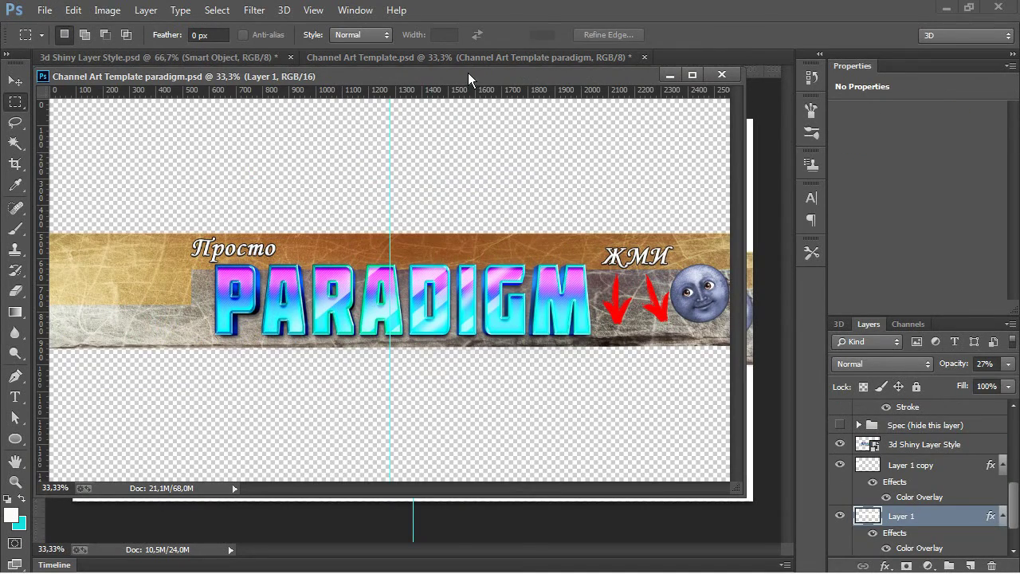
{"action": "left_click_drag", "start_coordinate": [469, 73], "coordinate": [508, 60]}
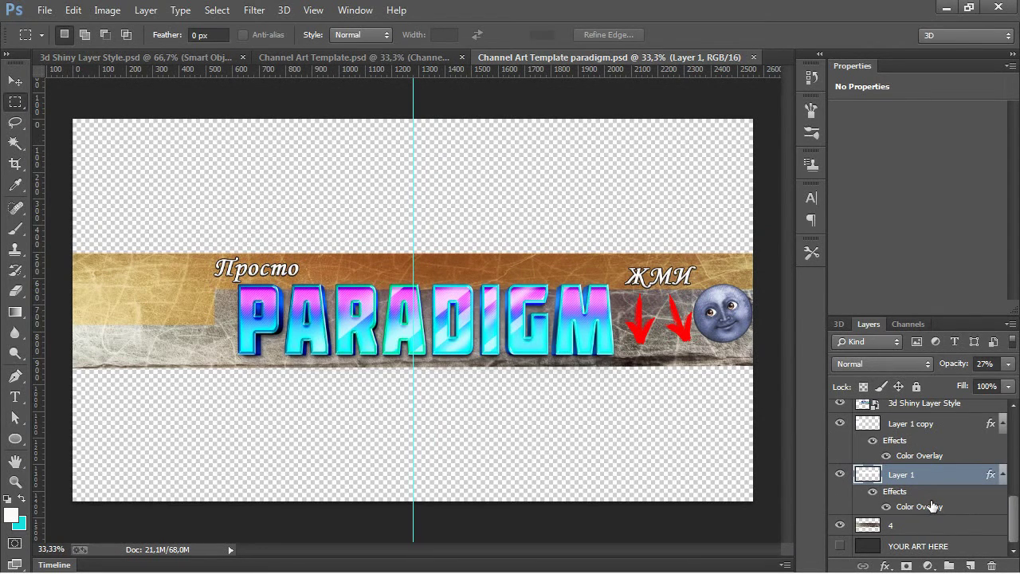
- Create a new empty layer directly above Layer 1 with the default name and settings
{"action": "scroll", "coordinate": [935, 510], "scroll_direction": "up", "scroll_amount": 2}
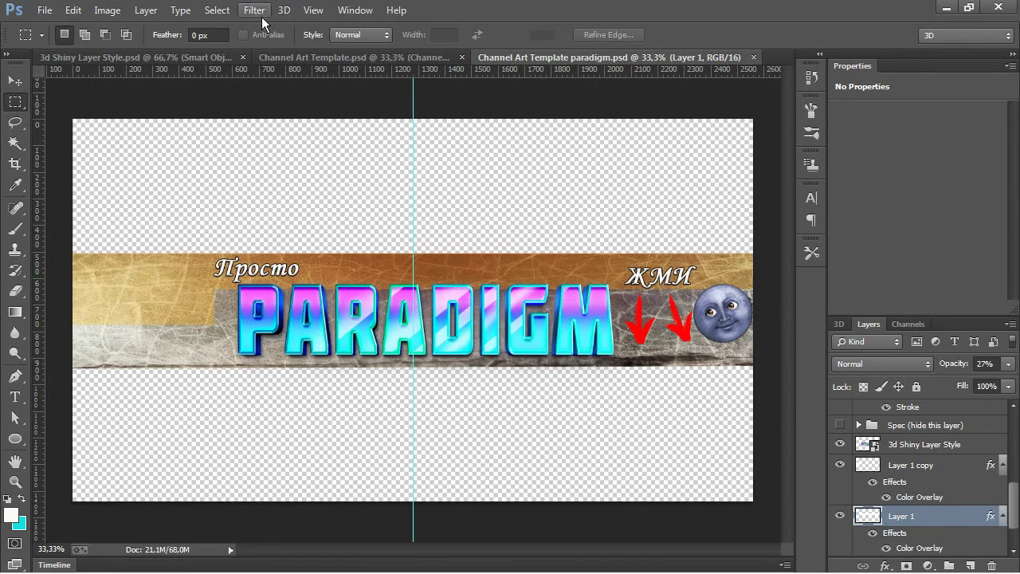
{"action": "left_click", "coordinate": [142, 11]}
{"action": "mouse_move", "coordinate": [171, 29]}
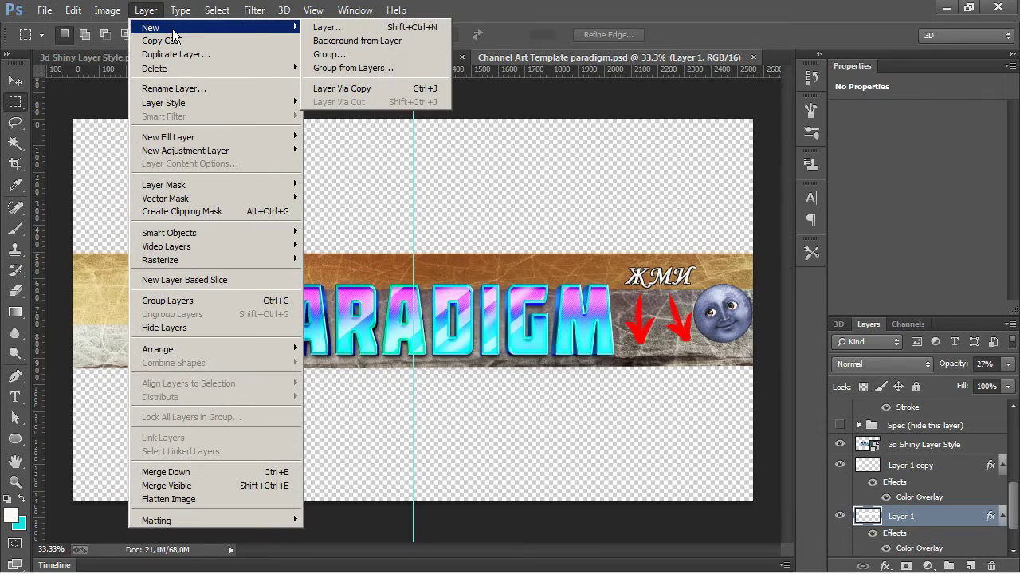
{"action": "left_click", "coordinate": [328, 30]}
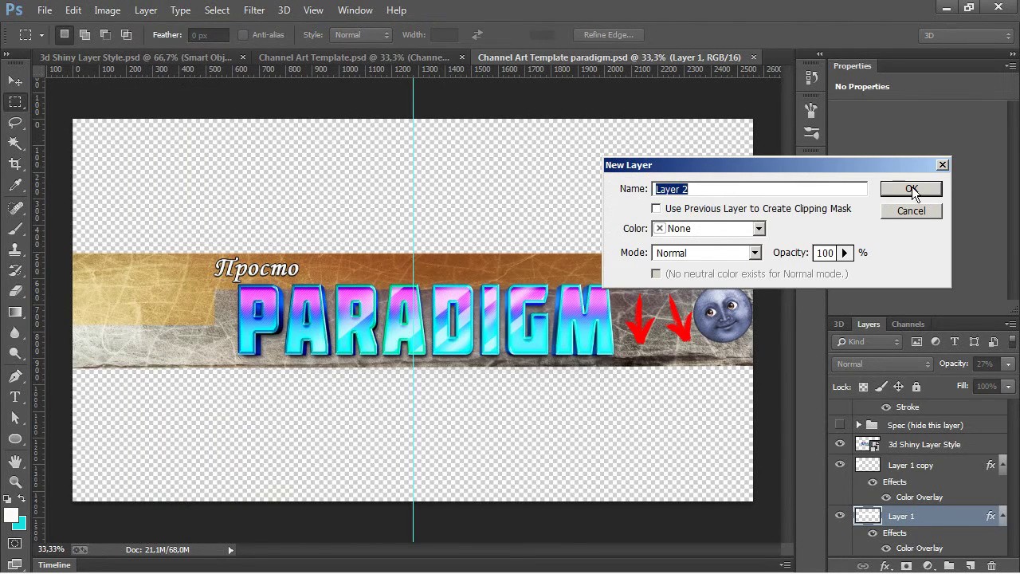
{"action": "left_click", "coordinate": [912, 188]}
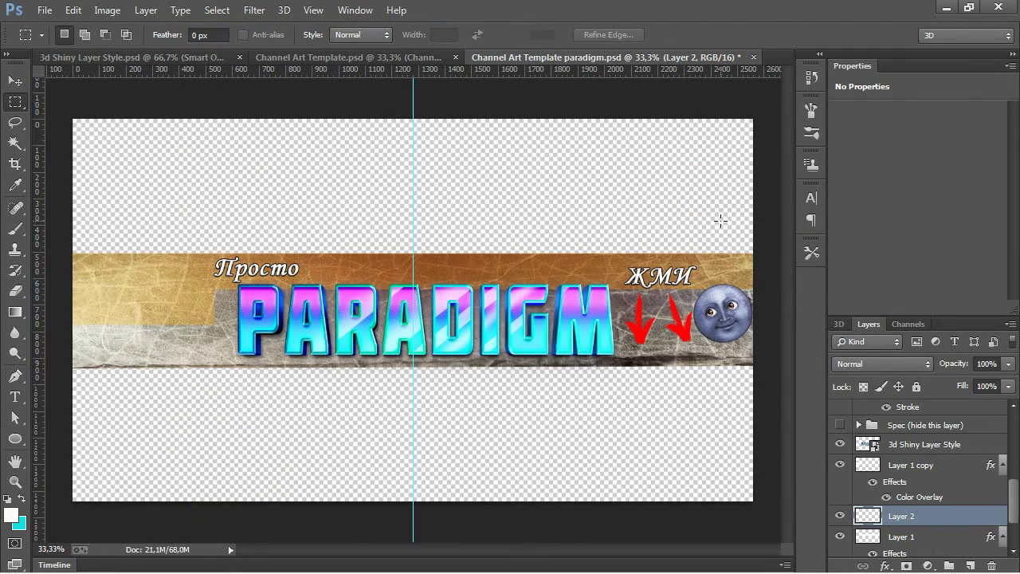
- Try to apply Free Transform to the new empty layer
{"action": "left_click", "coordinate": [76, 11]}
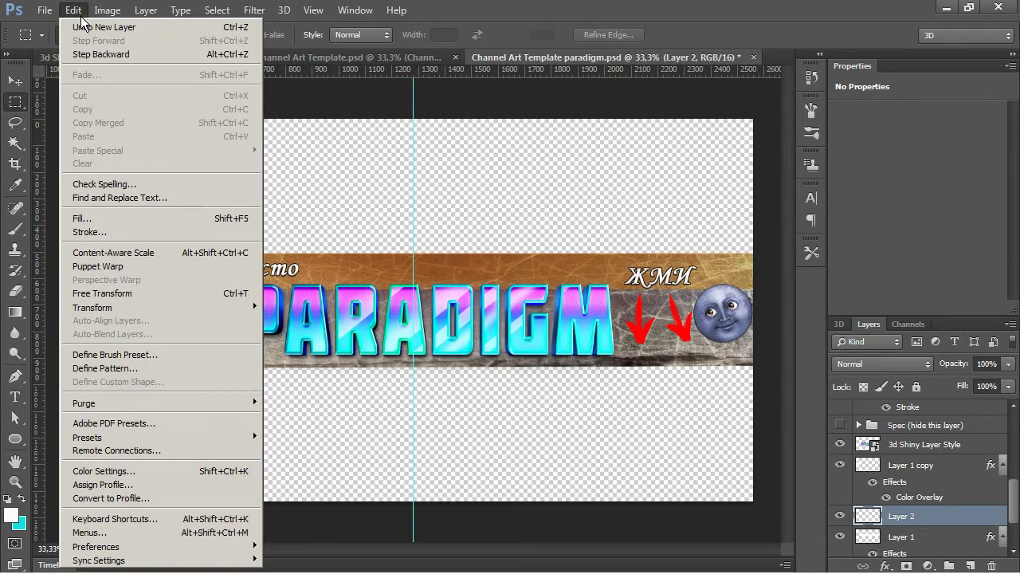
{"action": "left_click", "coordinate": [154, 294]}
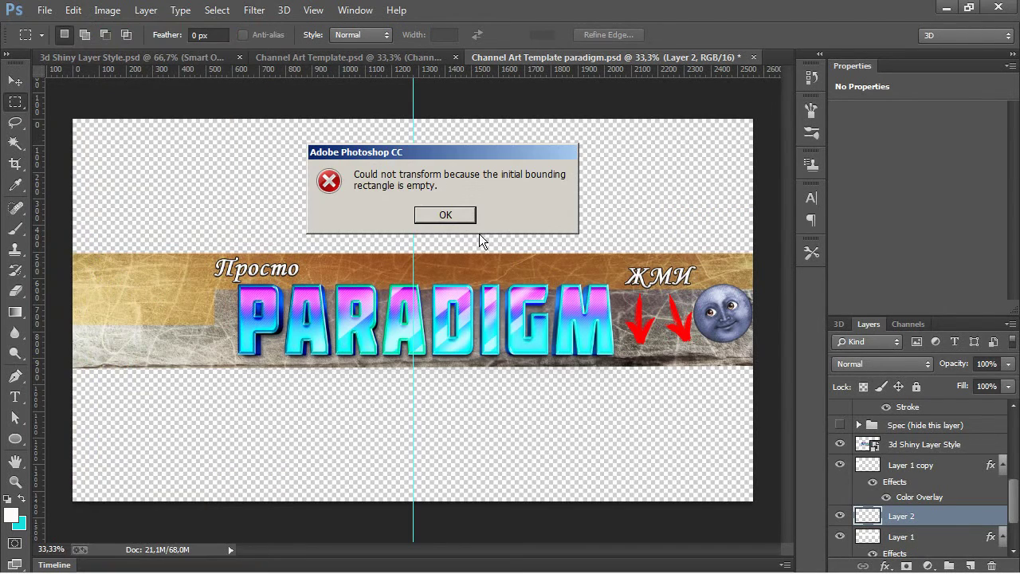
{"action": "left_click", "coordinate": [447, 216]}
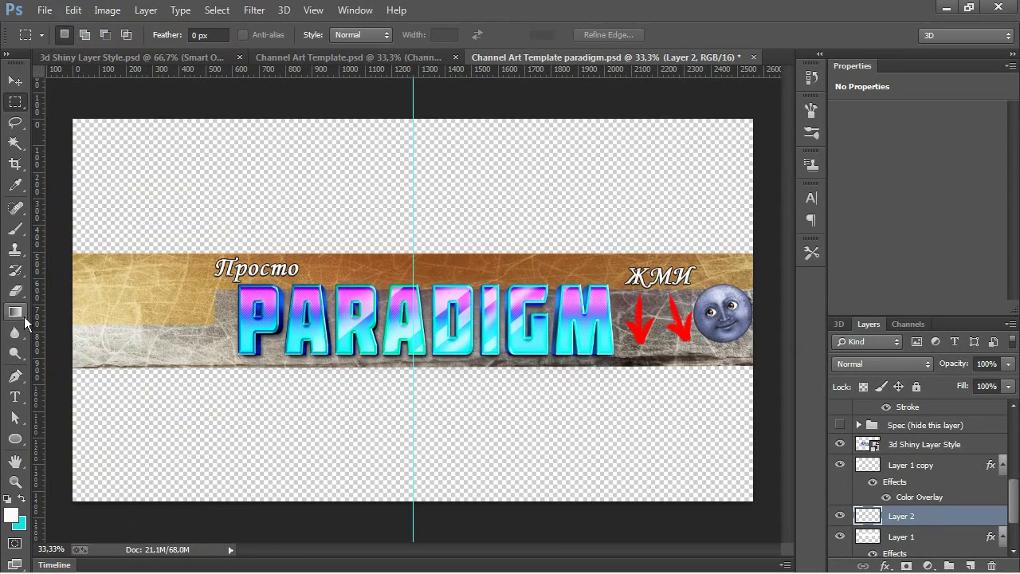
- Paint the whole canvas white on Layer 2 with the Brush tool at size 402 and 100% opacity
{"action": "left_click", "coordinate": [16, 353]}
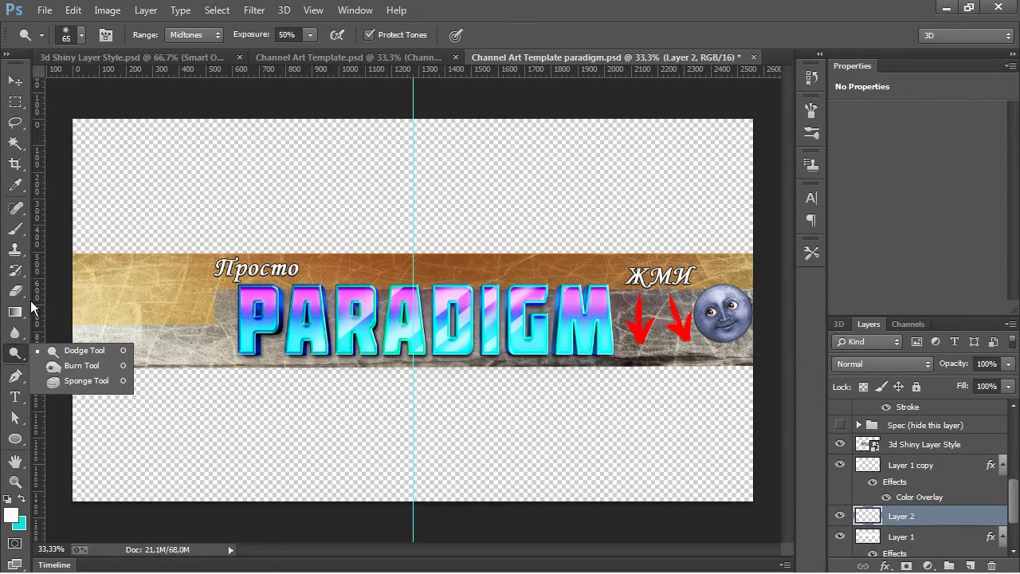
{"action": "left_click", "coordinate": [27, 228]}
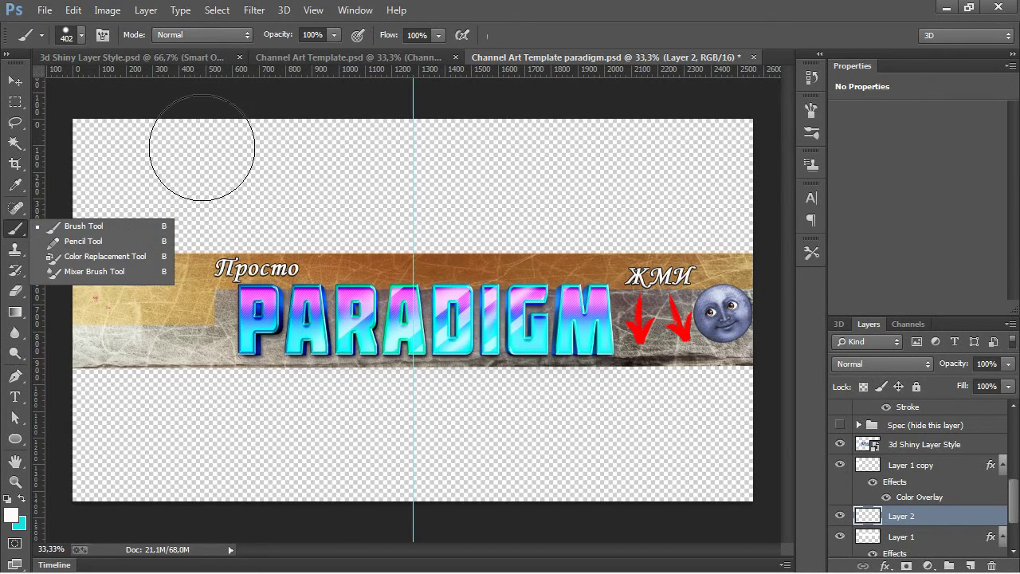
{"action": "mouse_move", "coordinate": [230, 194]}
{"action": "left_mouse_down"}
{"action": "mouse_move", "coordinate": [196, 164]}
{"action": "mouse_move", "coordinate": [64, 355]}
{"action": "mouse_move", "coordinate": [240, 171]}
{"action": "mouse_move", "coordinate": [367, 134]}
{"action": "mouse_move", "coordinate": [404, 150]}
{"action": "left_mouse_up"}
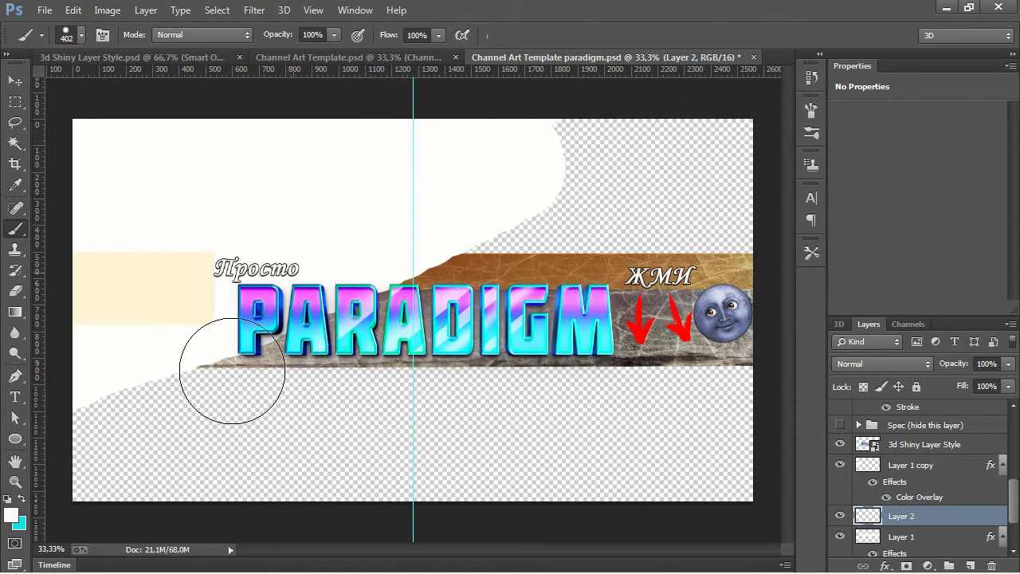
{"action": "key", "text": "ctrl+z"}
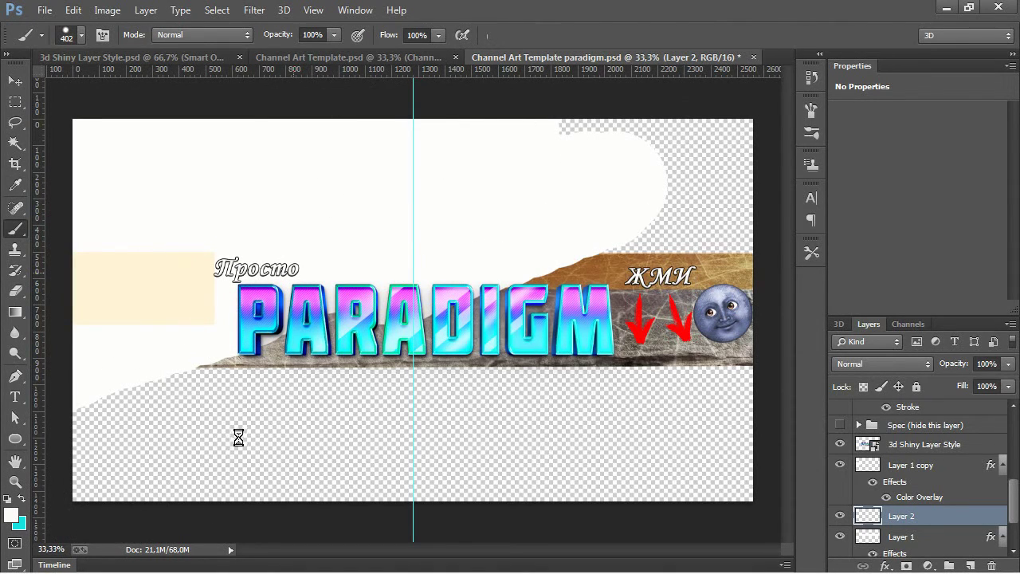
{"action": "mouse_move", "coordinate": [423, 474]}
{"action": "left_mouse_down"}
{"action": "mouse_move", "coordinate": [488, 386]}
{"action": "mouse_move", "coordinate": [587, 371]}
{"action": "mouse_move", "coordinate": [645, 301]}
{"action": "mouse_move", "coordinate": [689, 214]}
{"action": "left_mouse_up"}
{"action": "mouse_move", "coordinate": [693, 406]}
{"action": "left_mouse_down"}
{"action": "mouse_move", "coordinate": [759, 360]}
{"action": "mouse_move", "coordinate": [726, 365]}
{"action": "mouse_move", "coordinate": [785, 361]}
{"action": "mouse_move", "coordinate": [772, 426]}
{"action": "mouse_move", "coordinate": [752, 311]}
{"action": "mouse_move", "coordinate": [689, 160]}
{"action": "mouse_move", "coordinate": [601, 150]}
{"action": "left_mouse_up"}
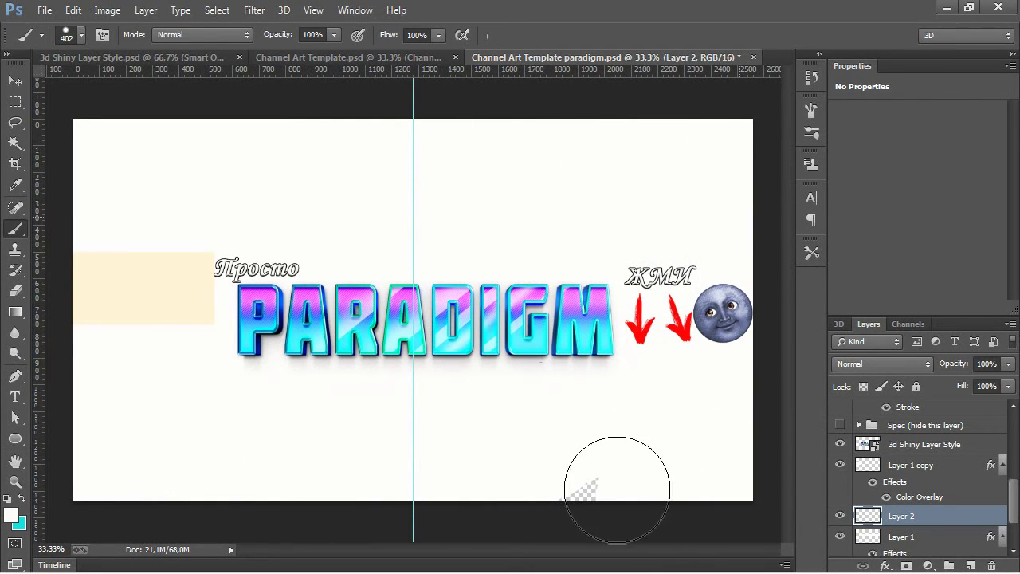
{"action": "left_click_drag", "start_coordinate": [615, 490], "coordinate": [595, 472]}
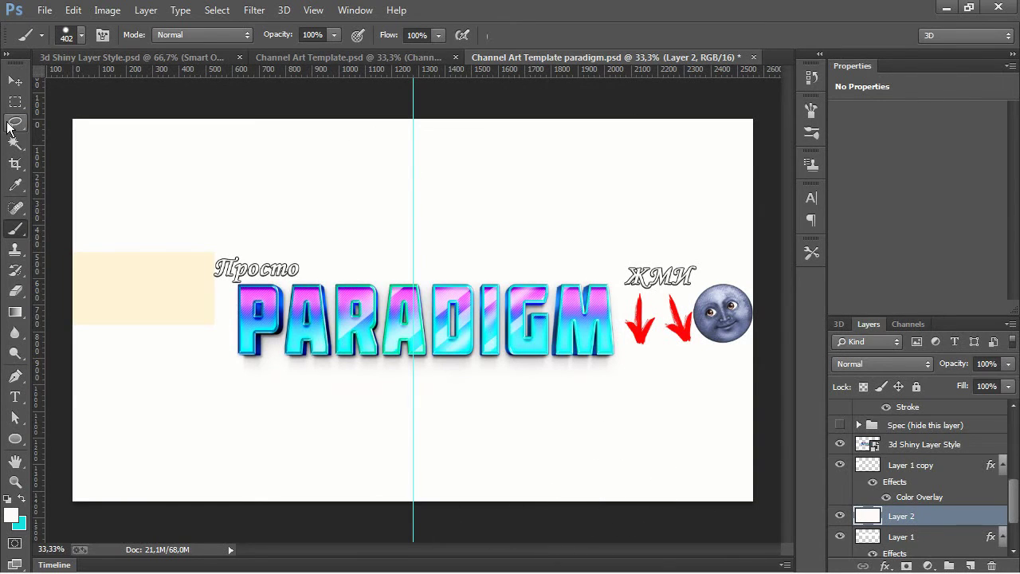
- Scale Layer 2's white fill with Free Transform to about 37% width and 16% height in the canvas's upper-left corner
{"action": "left_click", "coordinate": [73, 9]}
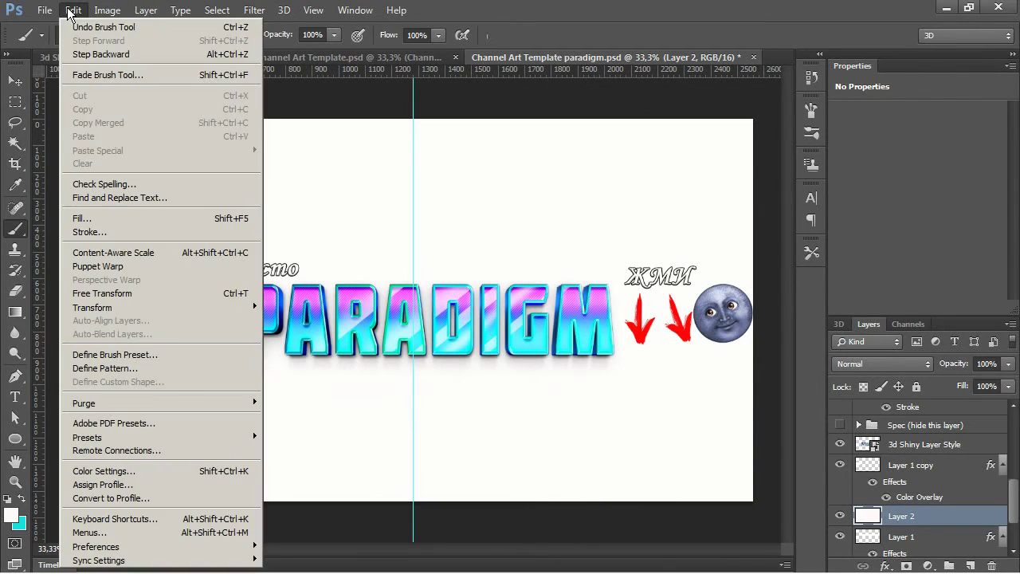
{"action": "left_click", "coordinate": [114, 293]}
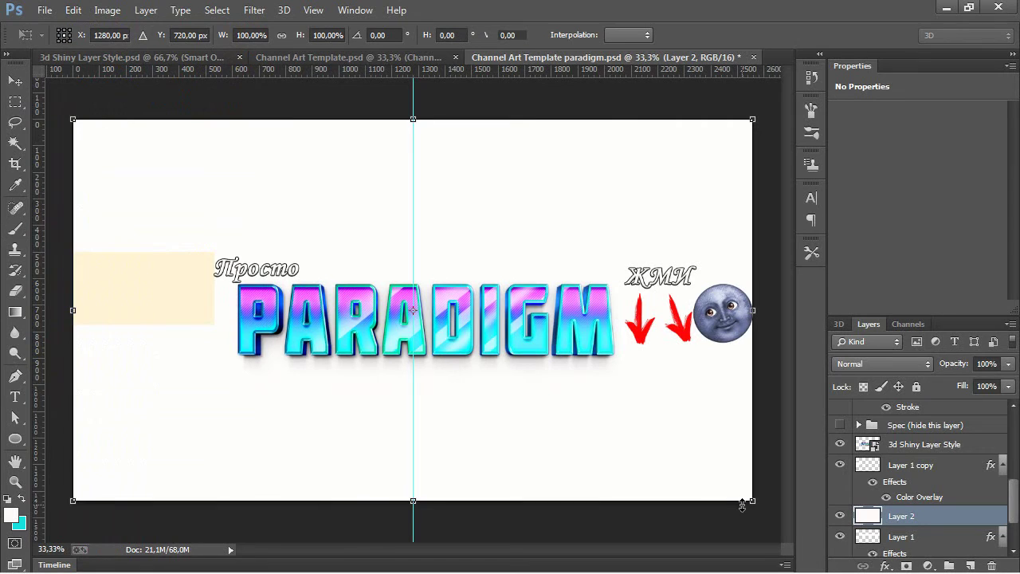
{"action": "left_click_drag", "start_coordinate": [723, 474], "coordinate": [323, 179]}
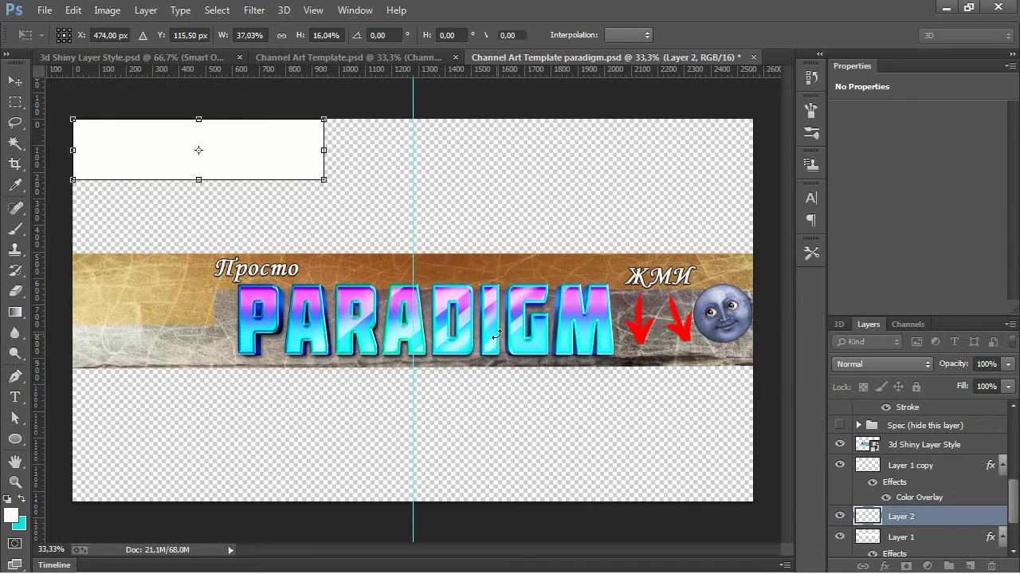
{"action": "left_click", "coordinate": [145, 10]}
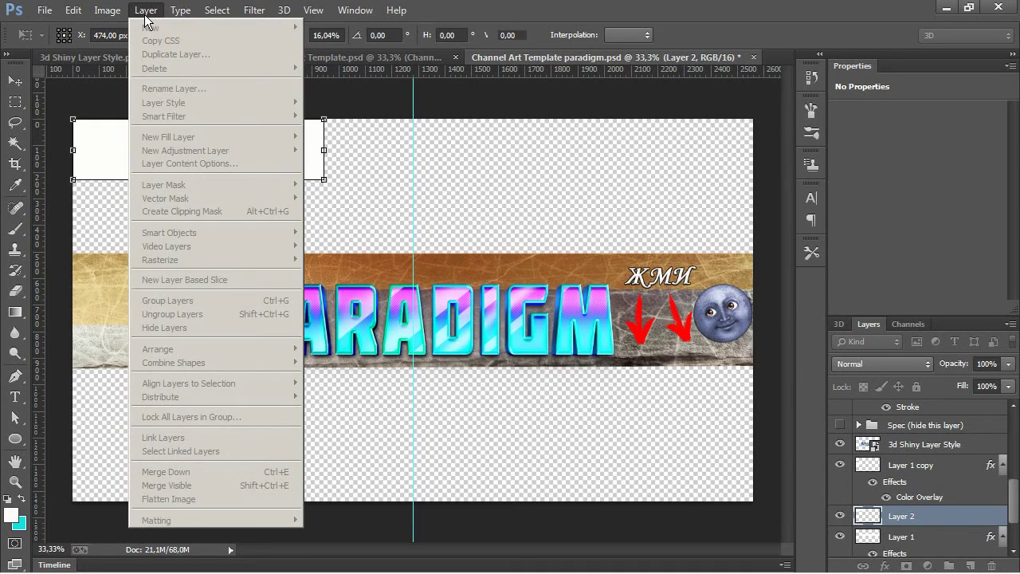
{"action": "left_click", "coordinate": [14, 83]}
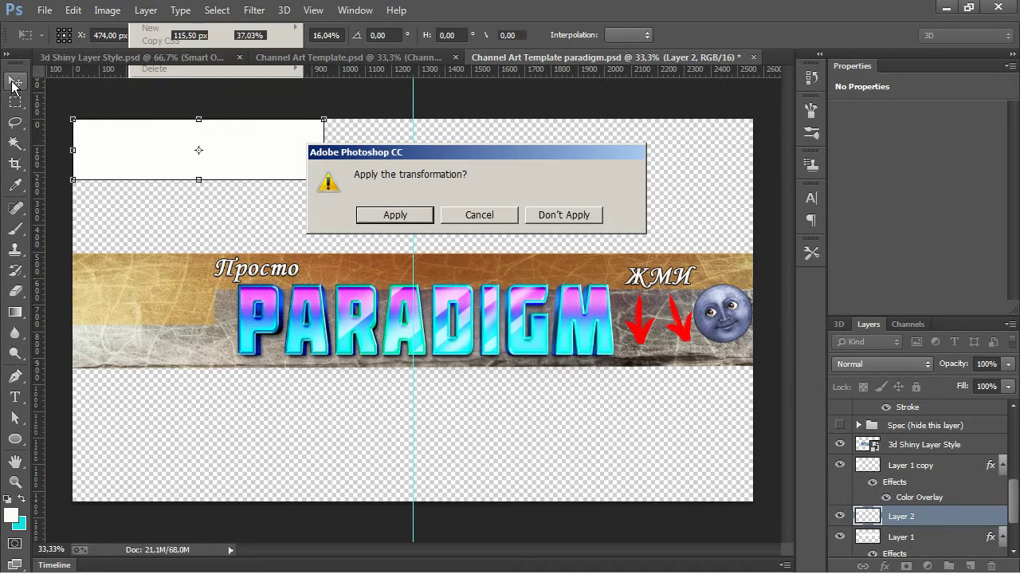
{"action": "left_click", "coordinate": [395, 215]}
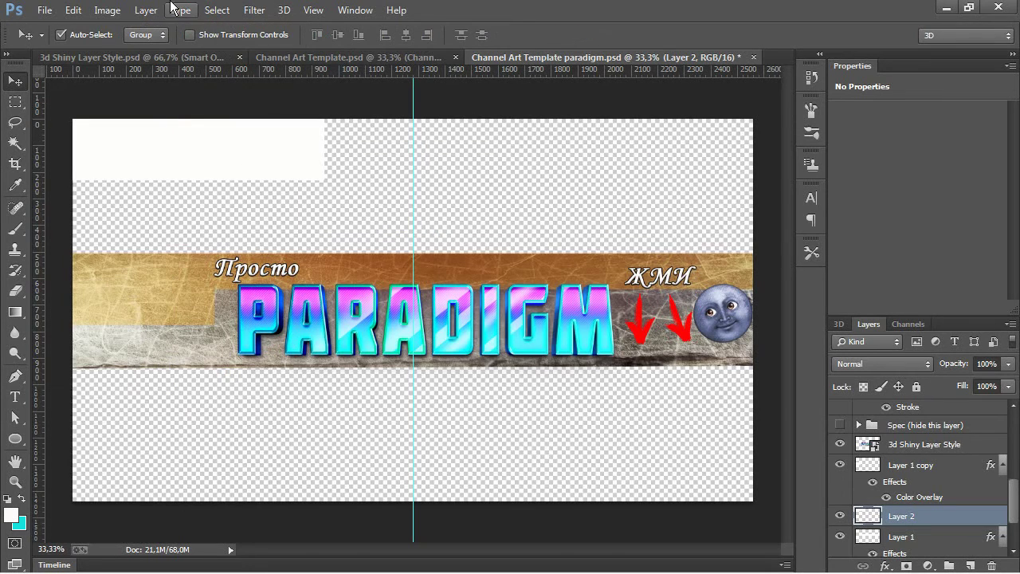
- Add a red Color Overlay in Normal mode at 100% to Layer 2 and set the layer's opacity to 25%
{"action": "left_click", "coordinate": [146, 10]}
{"action": "mouse_move", "coordinate": [236, 97]}
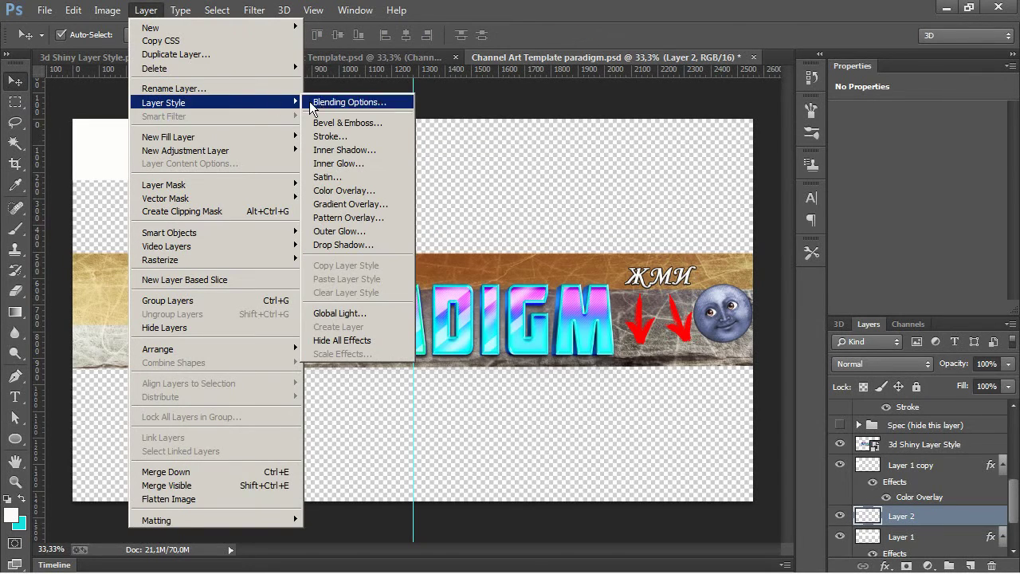
{"action": "left_click", "coordinate": [381, 192]}
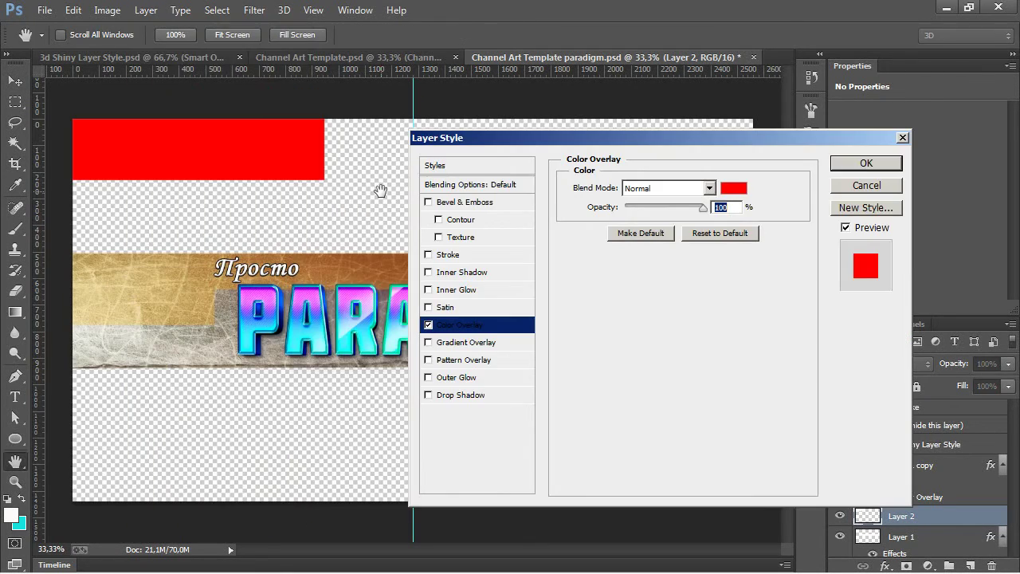
{"action": "left_click", "coordinate": [866, 165]}
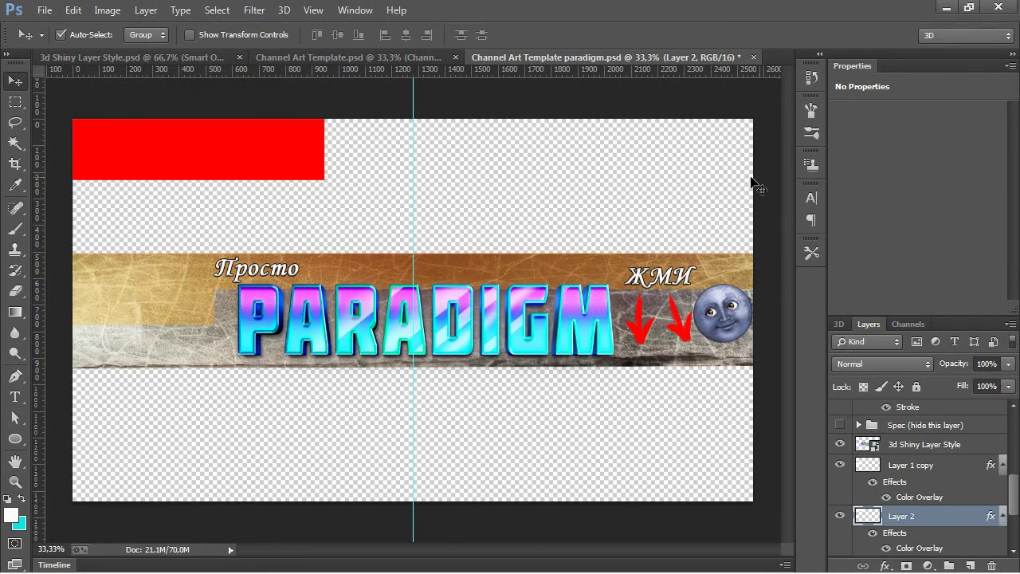
{"action": "left_click", "coordinate": [1008, 364]}
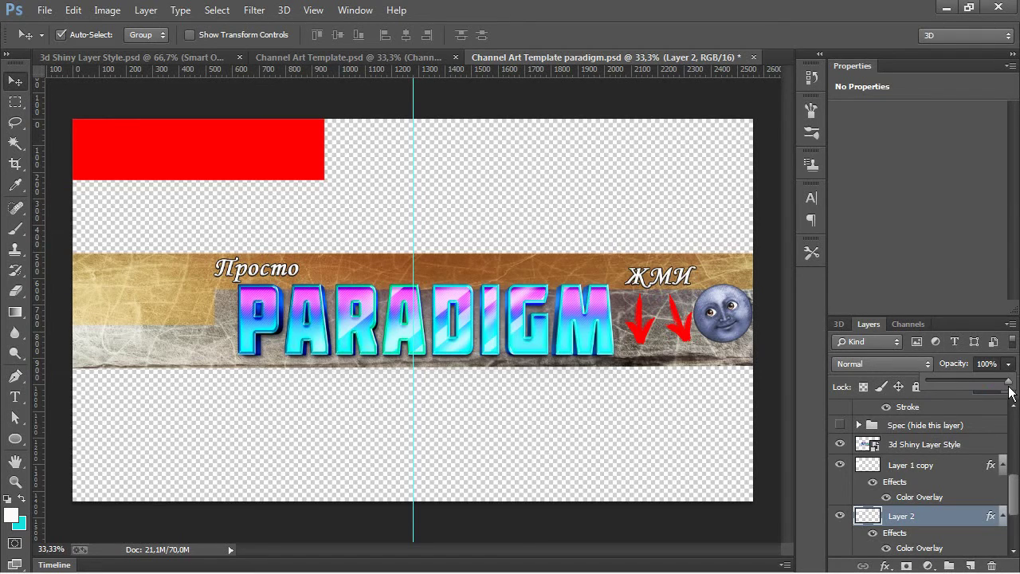
{"action": "left_click_drag", "start_coordinate": [1009, 385], "coordinate": [947, 386]}
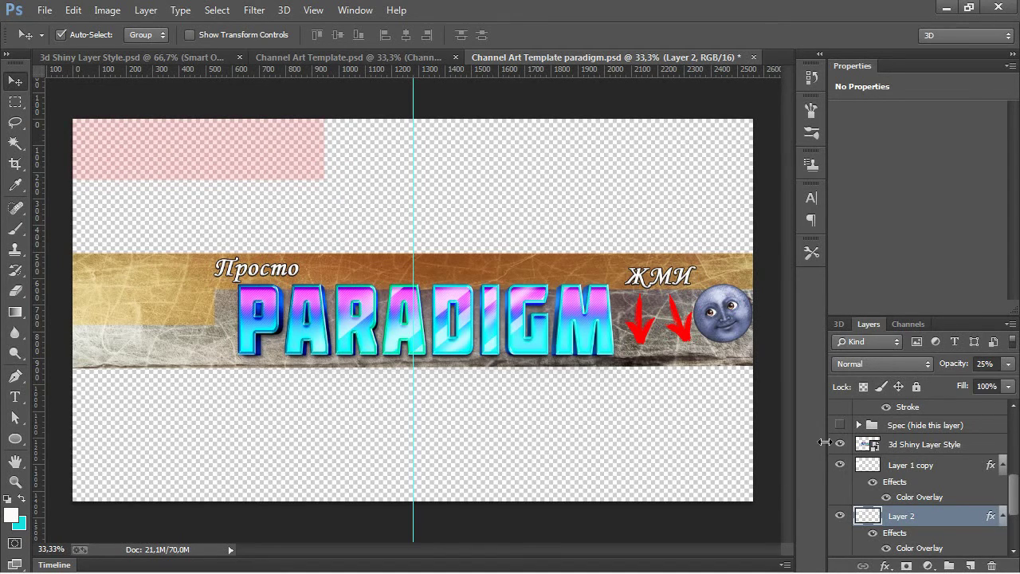
- Find and select Layer 2 in the layer stack and try to move its translucent red rectangle on the canvas
{"action": "left_click", "coordinate": [158, 201]}
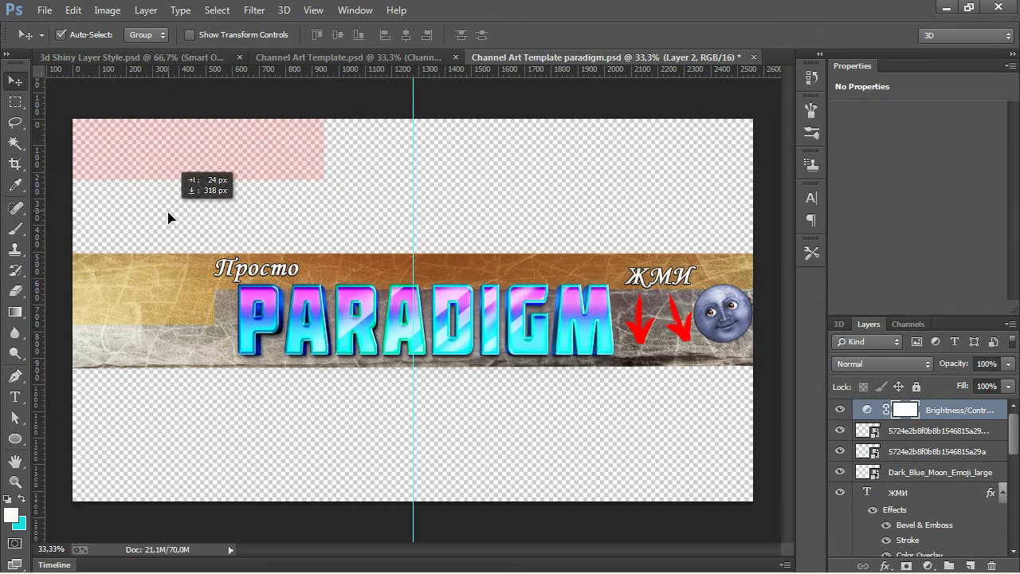
{"action": "scroll", "coordinate": [914, 479], "scroll_direction": "down", "scroll_amount": 2}
{"action": "scroll", "coordinate": [916, 478], "scroll_direction": "up", "scroll_amount": 4}
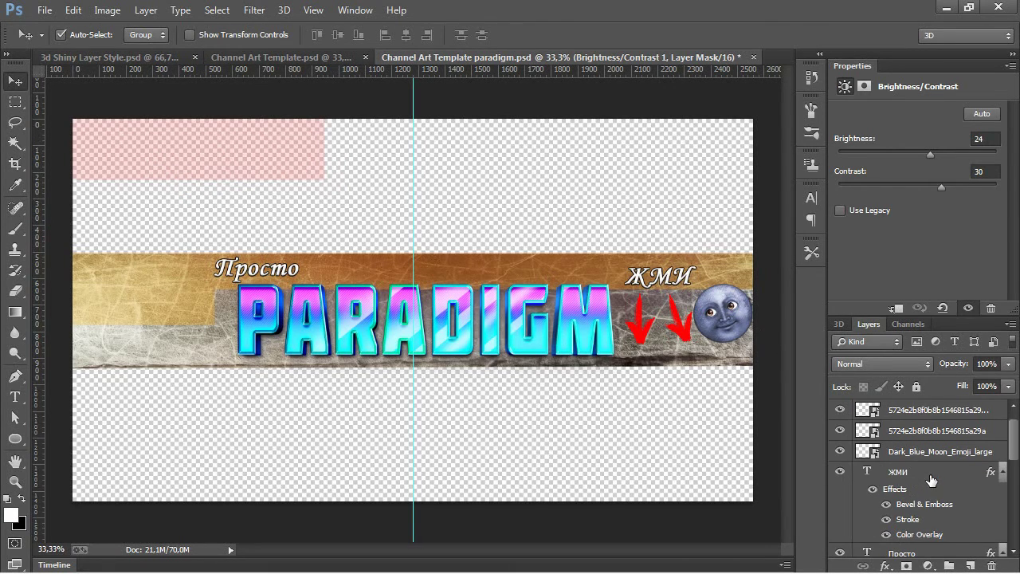
{"action": "scroll", "coordinate": [941, 474], "scroll_direction": "down", "scroll_amount": 3}
{"action": "scroll", "coordinate": [946, 472], "scroll_direction": "down", "scroll_amount": 5}
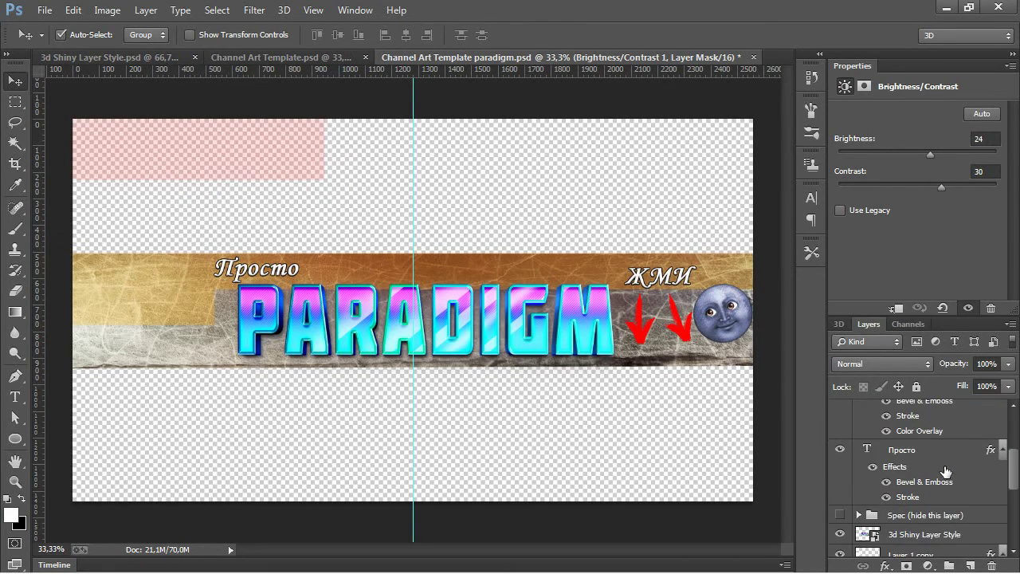
{"action": "left_click", "coordinate": [943, 476]}
{"action": "scroll", "coordinate": [944, 477], "scroll_direction": "down", "scroll_amount": 3}
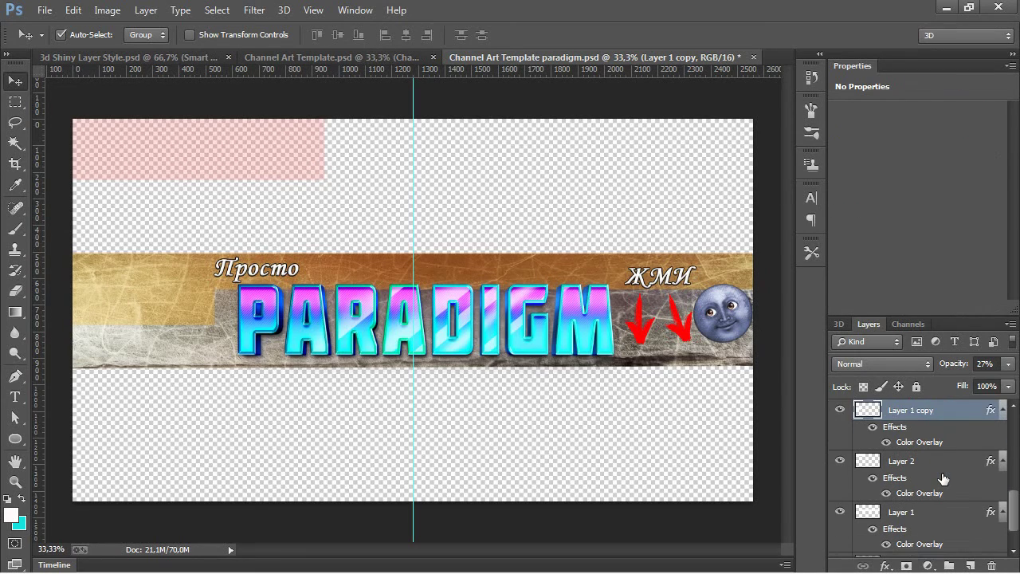
{"action": "scroll", "coordinate": [945, 478], "scroll_direction": "up", "scroll_amount": 2}
{"action": "scroll", "coordinate": [946, 478], "scroll_direction": "up", "scroll_amount": 8}
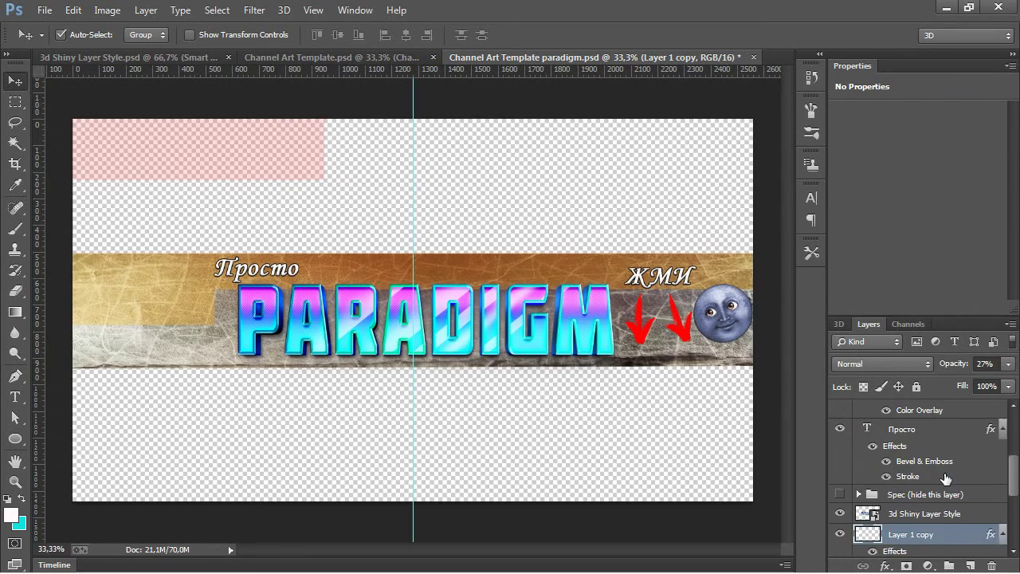
{"action": "scroll", "coordinate": [945, 478], "scroll_direction": "up", "scroll_amount": 5}
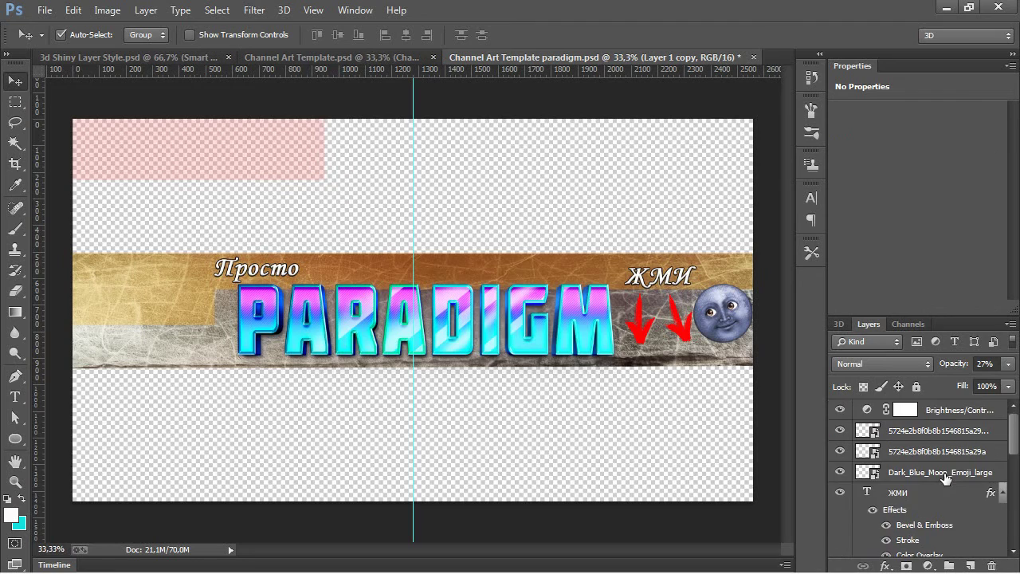
{"action": "scroll", "coordinate": [947, 477], "scroll_direction": "down", "scroll_amount": 12}
{"action": "scroll", "coordinate": [949, 476], "scroll_direction": "down", "scroll_amount": 3}
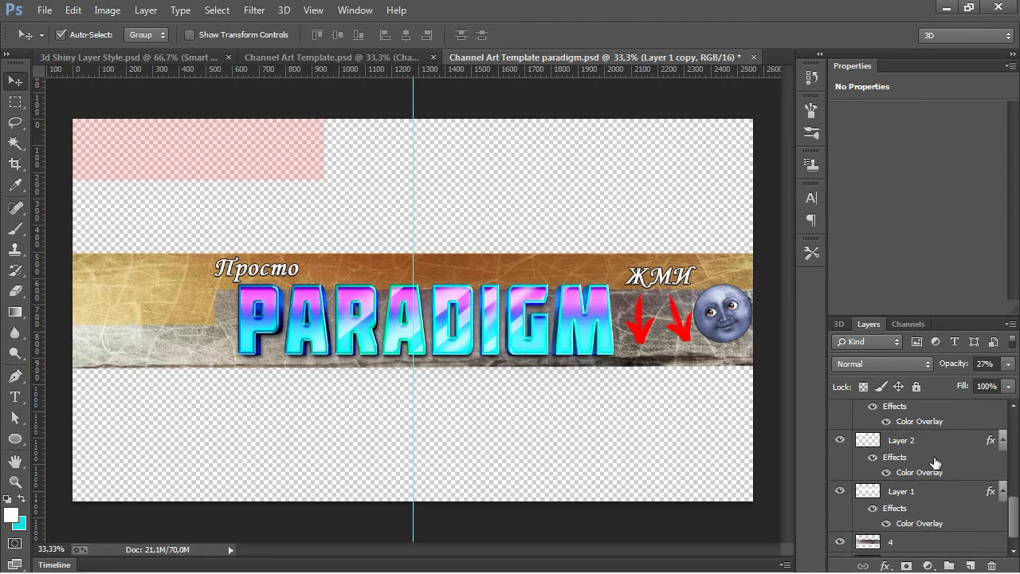
{"action": "left_click", "coordinate": [927, 448]}
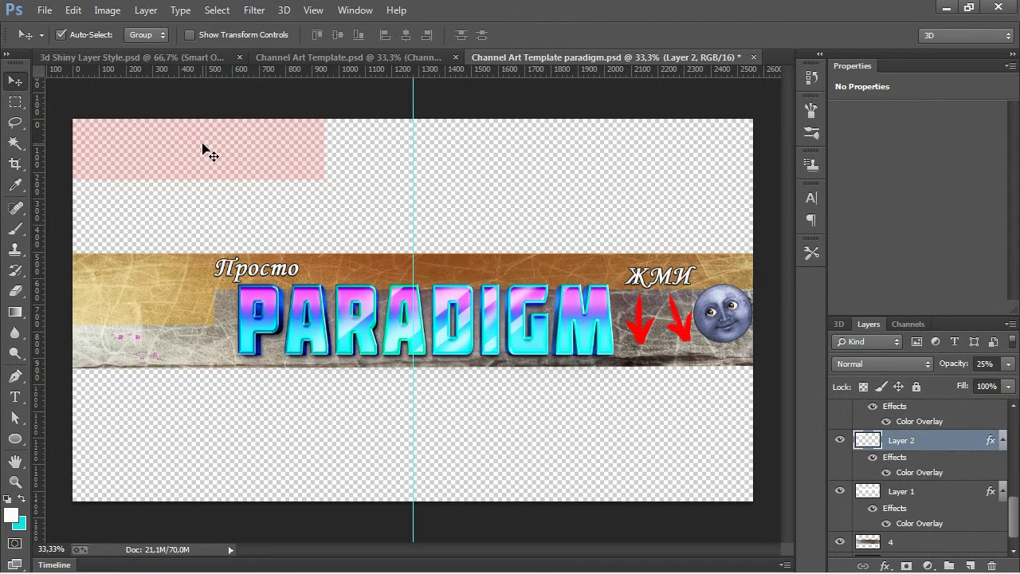
{"action": "left_click_drag", "start_coordinate": [213, 158], "coordinate": [252, 204]}
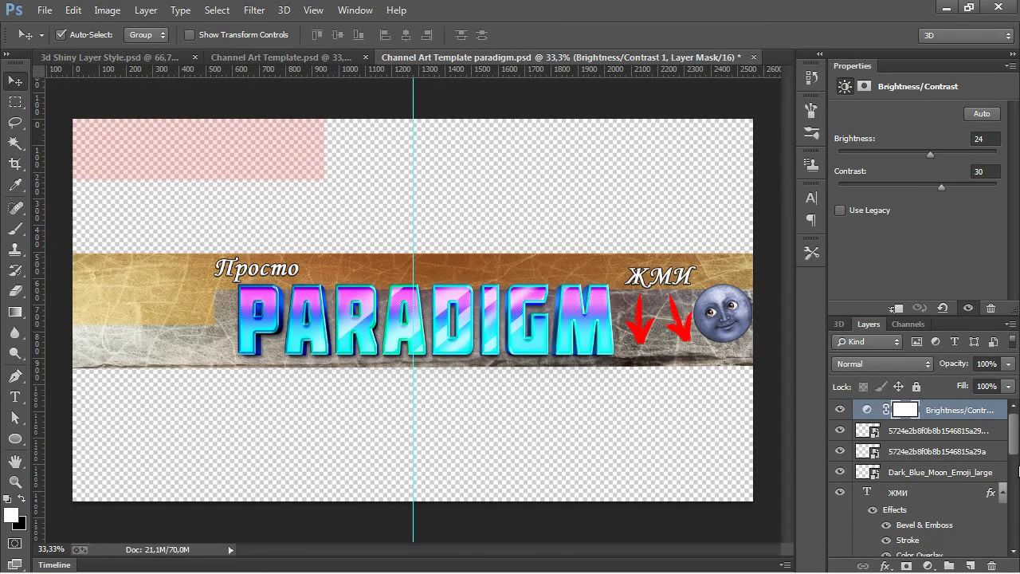
- Move Layer 2 above the Brightness/Contrast layer and place its red rectangle over the middle of the PARADIGM lettering
{"action": "left_click_drag", "start_coordinate": [1017, 443], "coordinate": [1016, 511]}
{"action": "left_click_drag", "start_coordinate": [925, 477], "coordinate": [930, 409]}
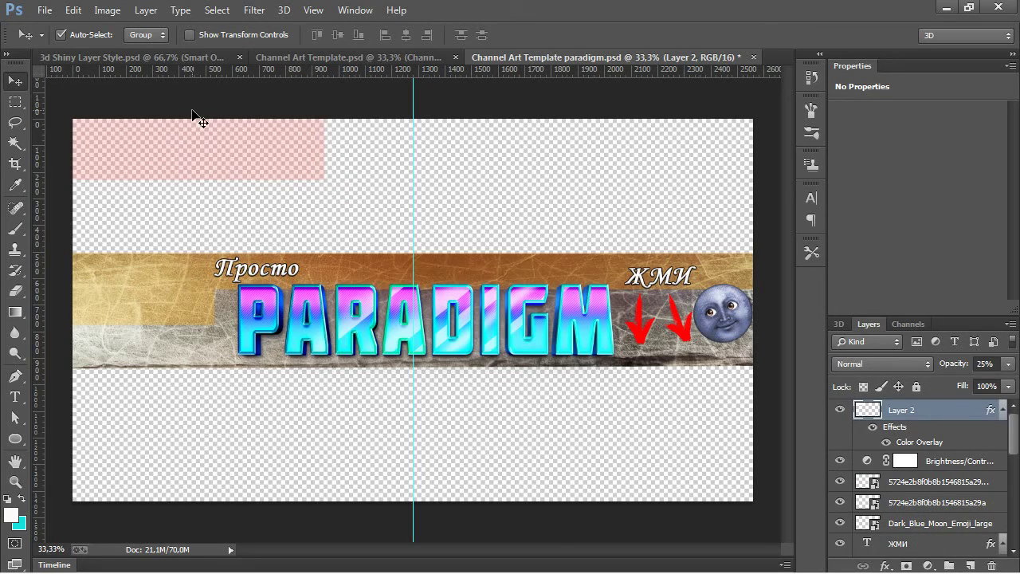
{"action": "left_click_drag", "start_coordinate": [200, 156], "coordinate": [405, 332]}
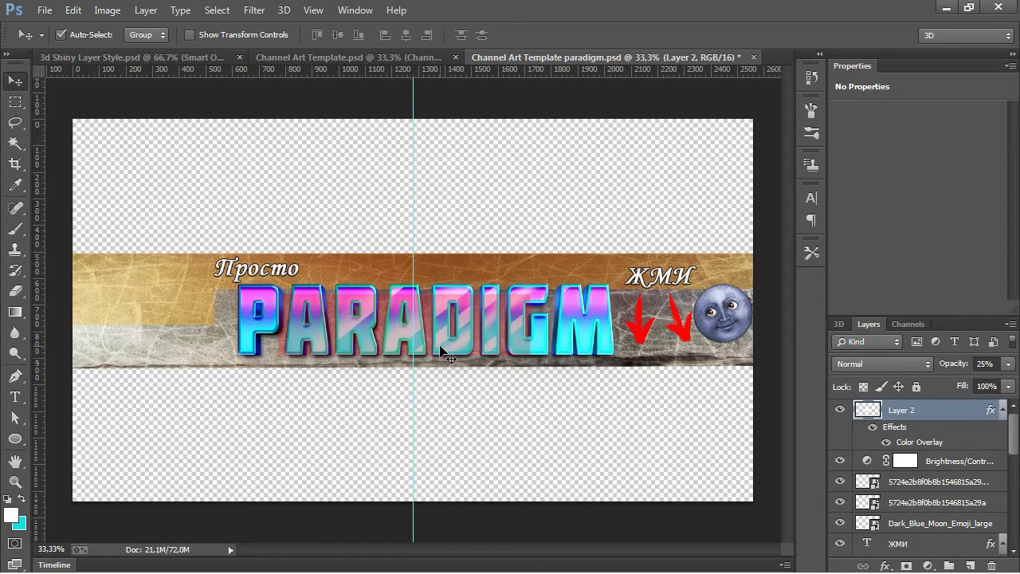
- Reposition the translucent red rectangle over the upper strip near ЖМИ and back onto the left part of the PARADIGM lettering
{"action": "left_click_drag", "start_coordinate": [417, 336], "coordinate": [583, 273]}
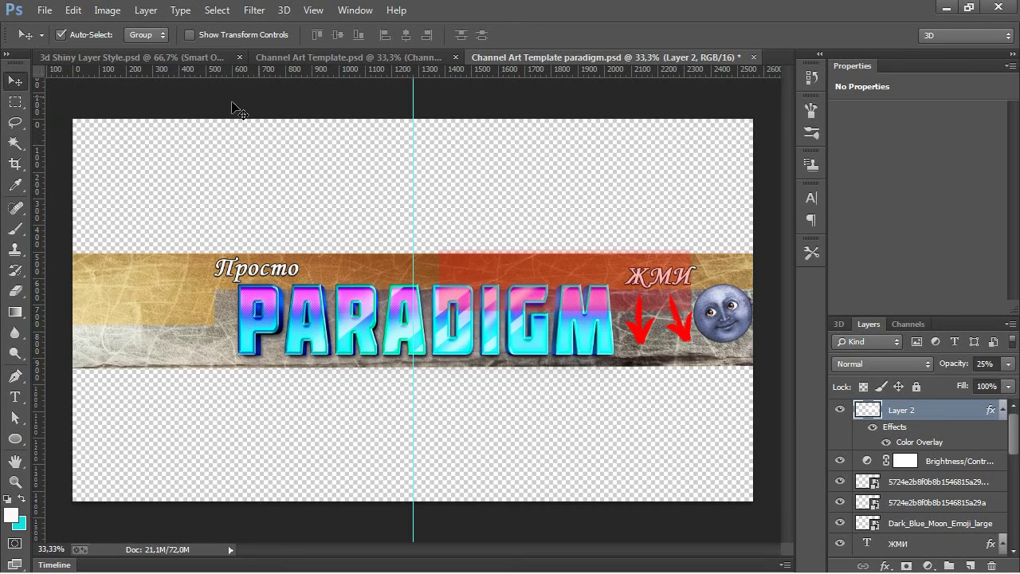
{"action": "left_click", "coordinate": [15, 184]}
{"action": "left_click_drag", "start_coordinate": [526, 265], "coordinate": [331, 296]}
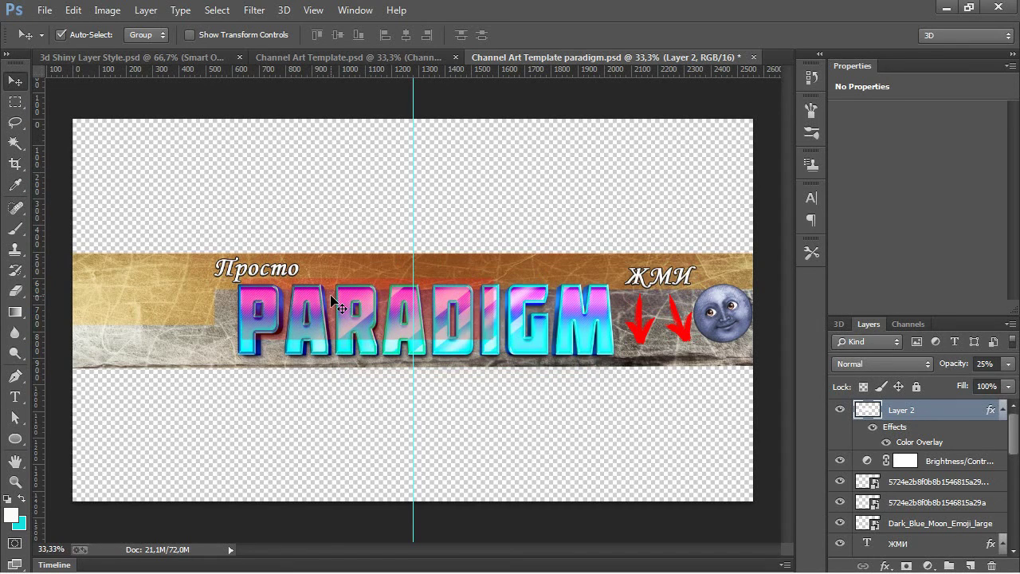